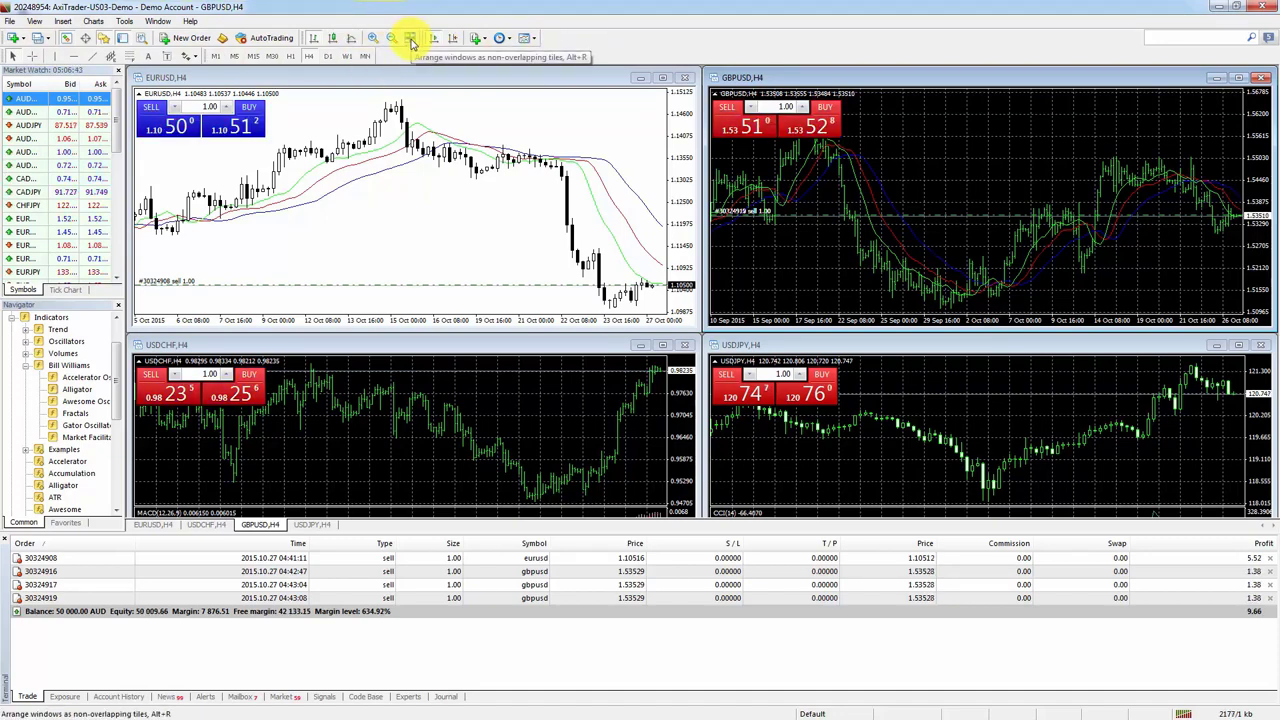
- Widen the Market Watch and Navigator panes to show full symbol names, and tile the four open chart windows
left_click(411, 42)
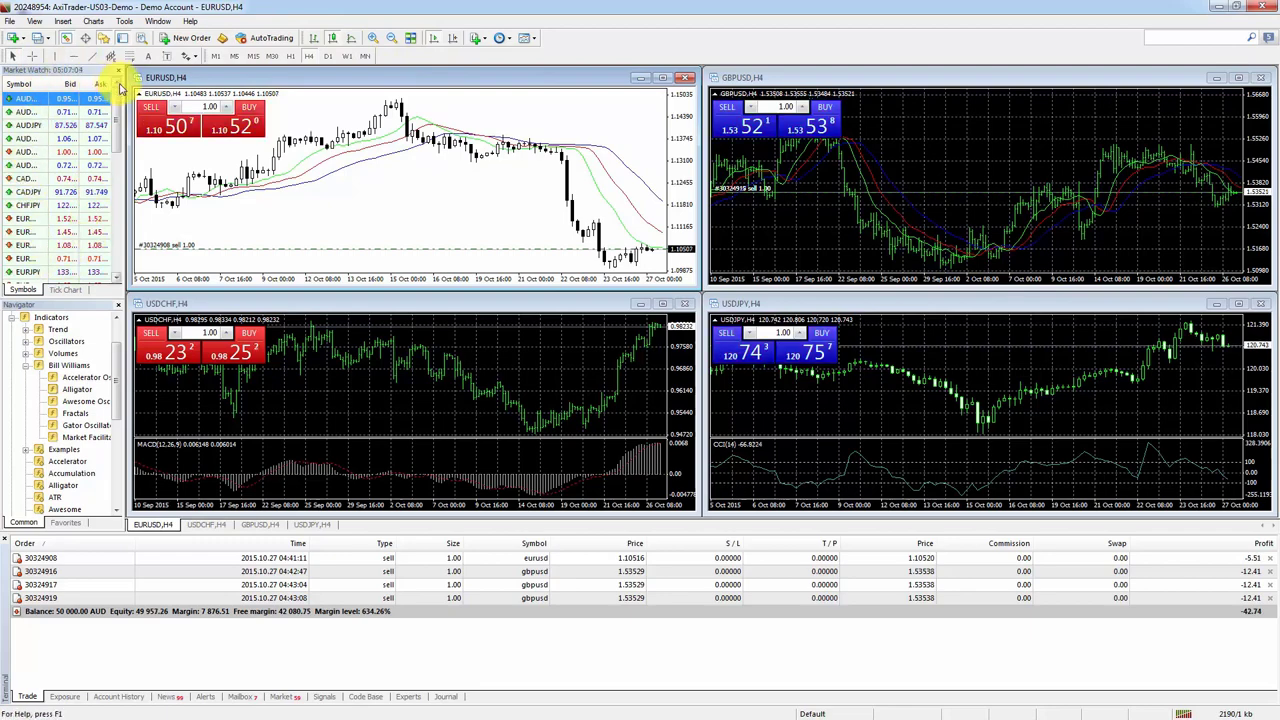
left_click_drag(127, 93, 143, 93)
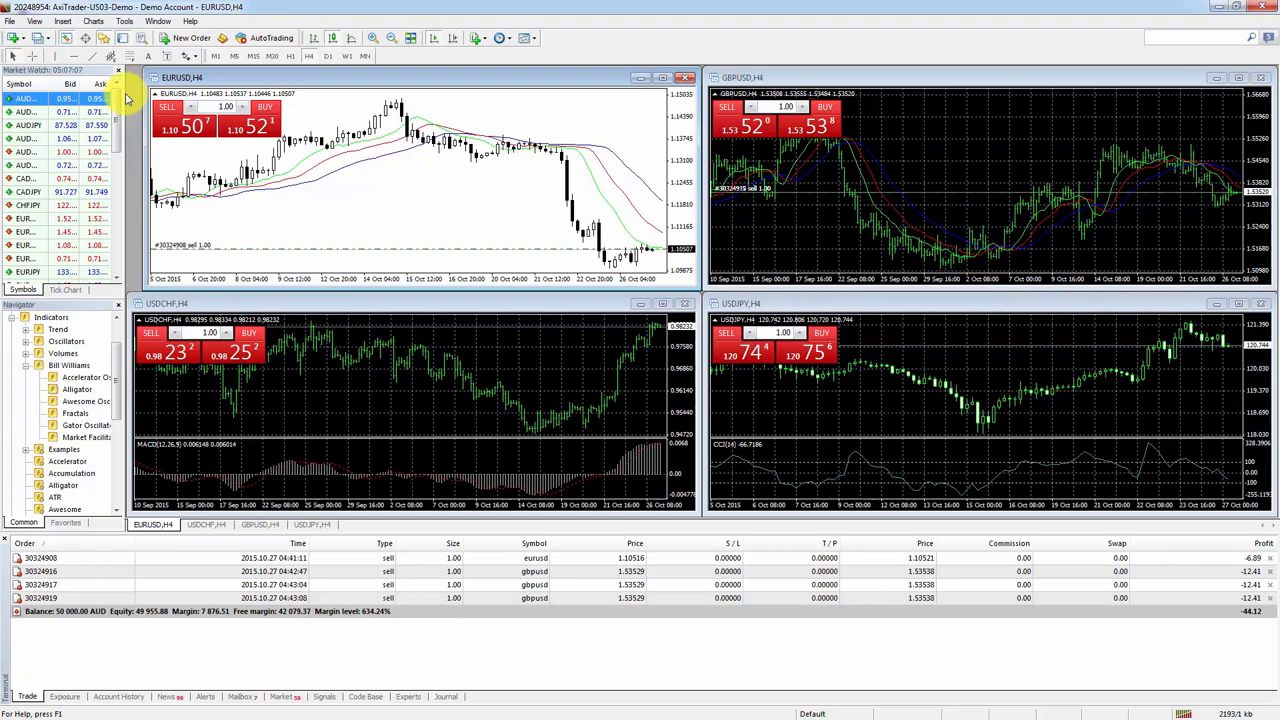
left_click_drag(126, 95, 162, 100)
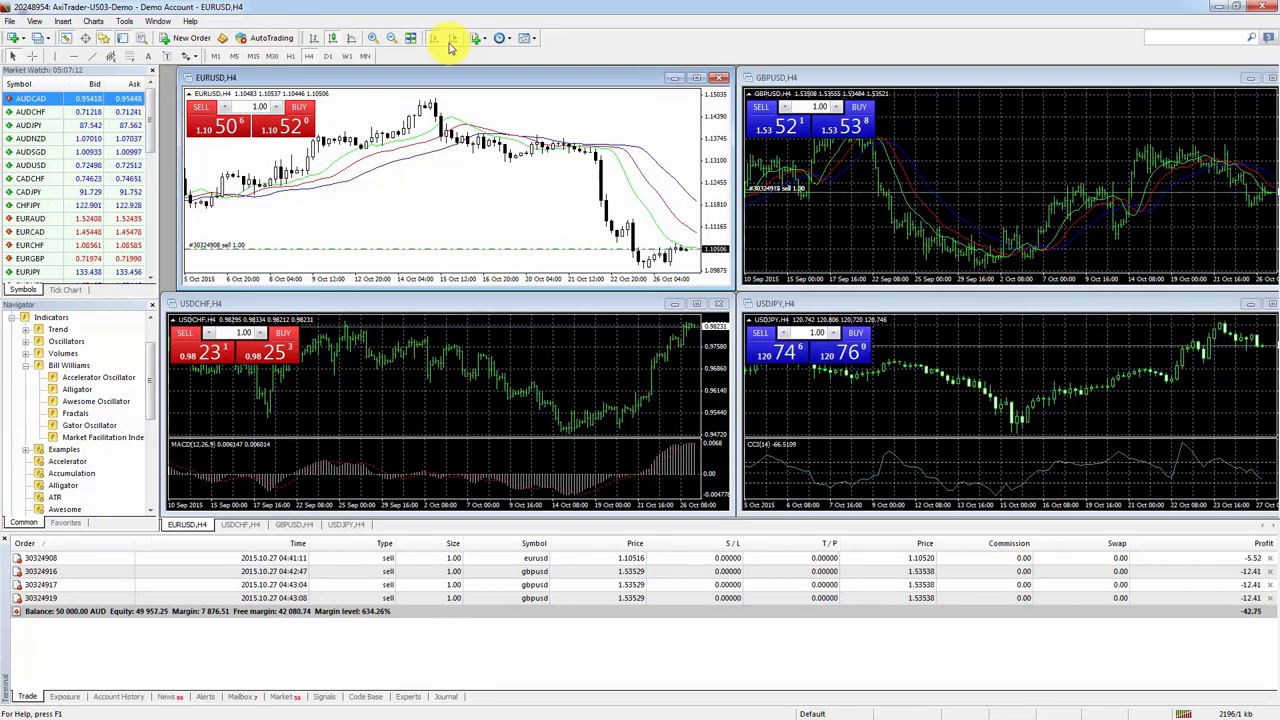
left_click(408, 39)
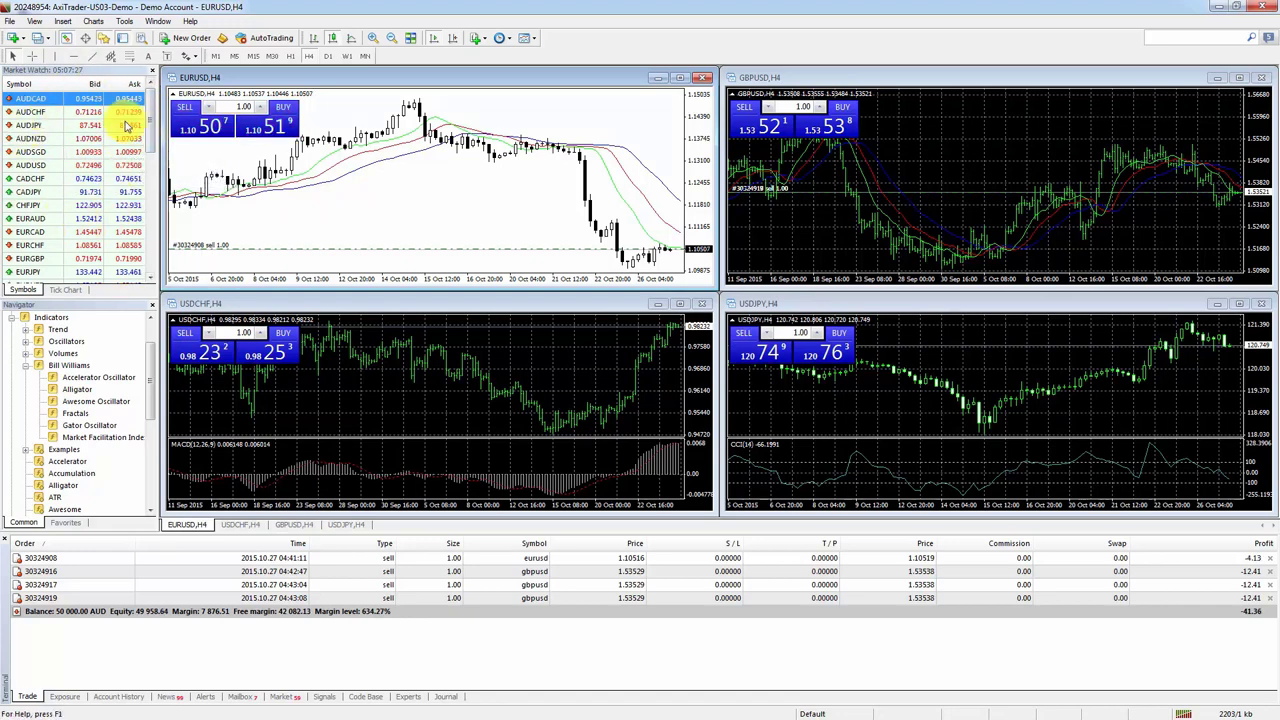
- Look through the Market Watch symbol list and open a new chart window for AUDNZD
scroll(149, 120, "down", 2)
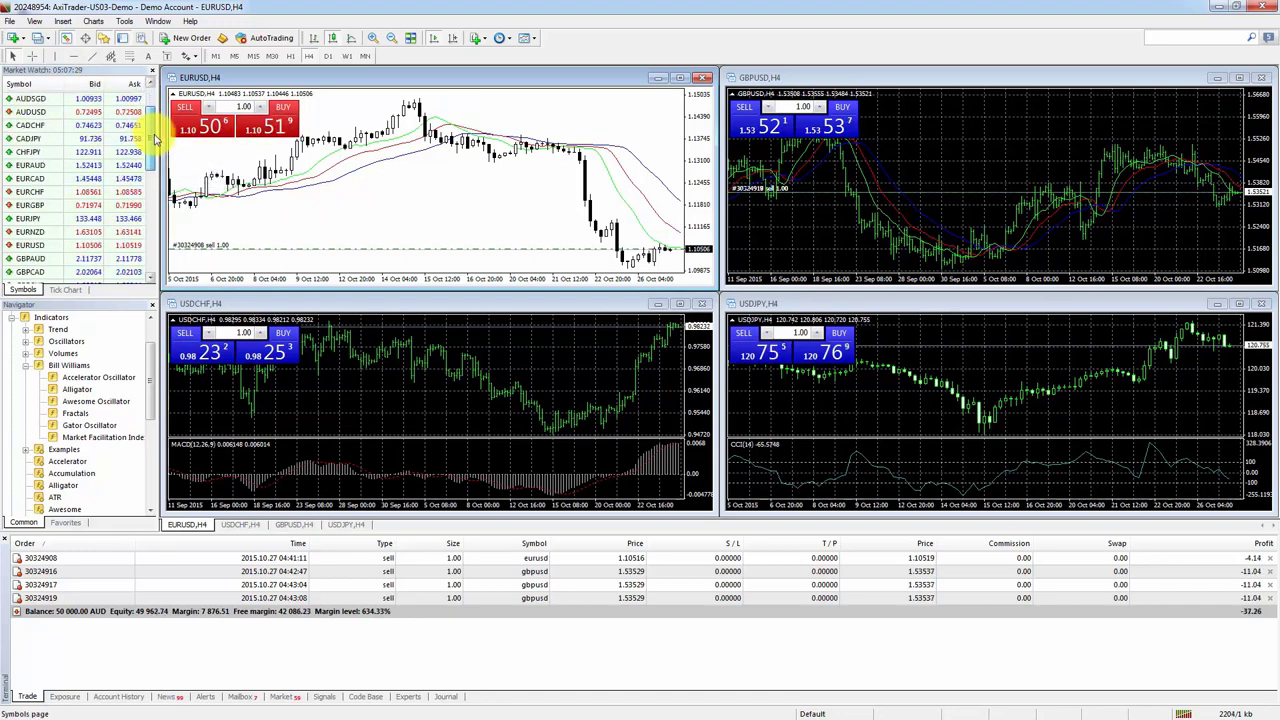
left_click_drag(155, 150, 156, 238)
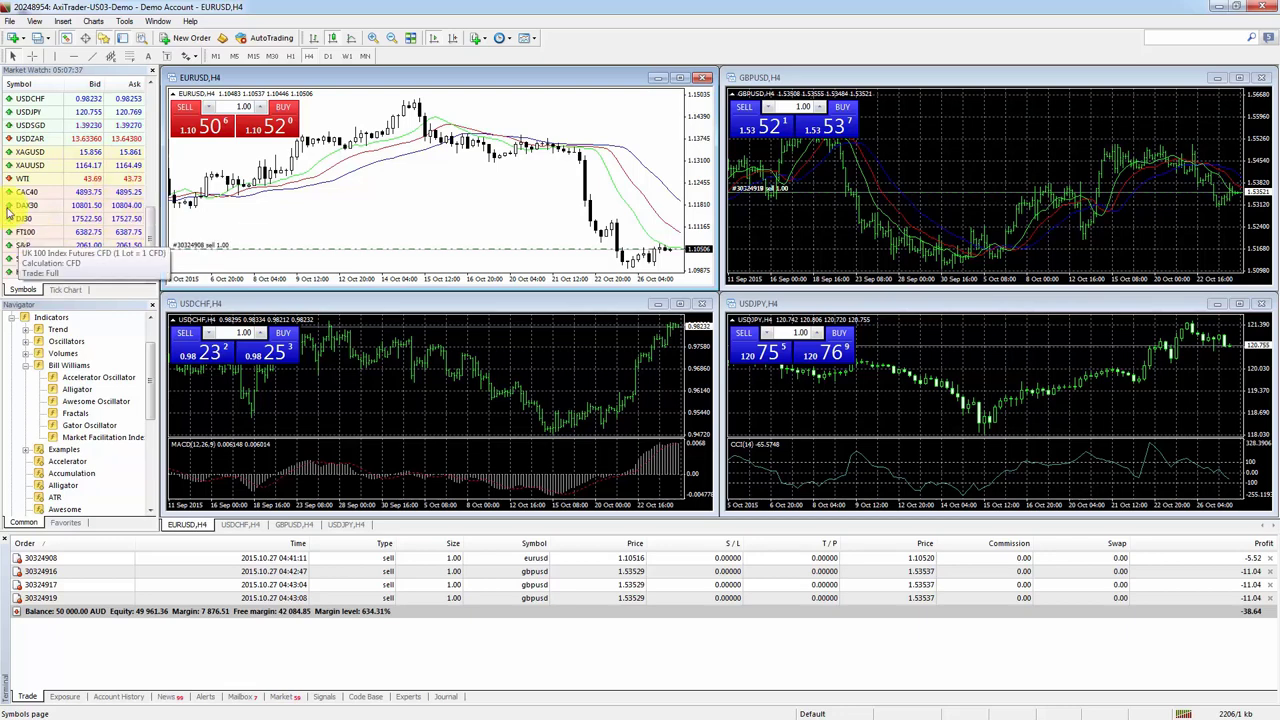
left_click_drag(153, 246, 134, 120)
left_click(92, 97)
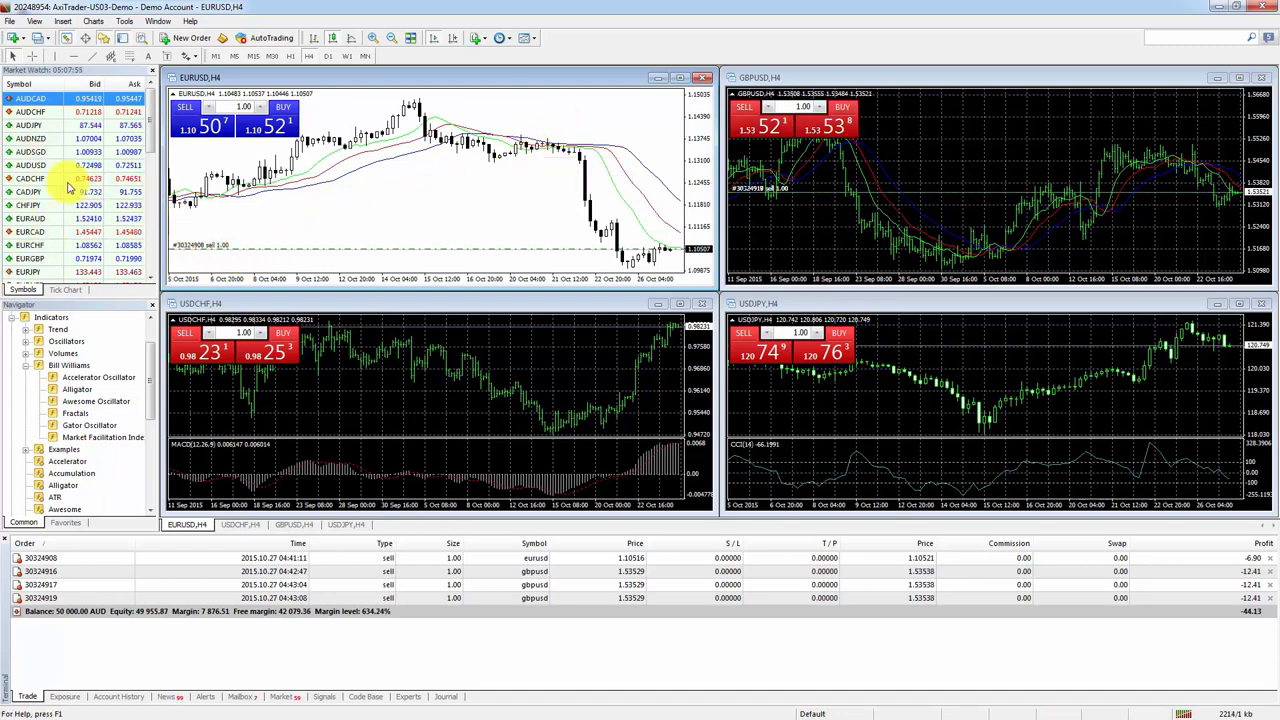
right_click(34, 140)
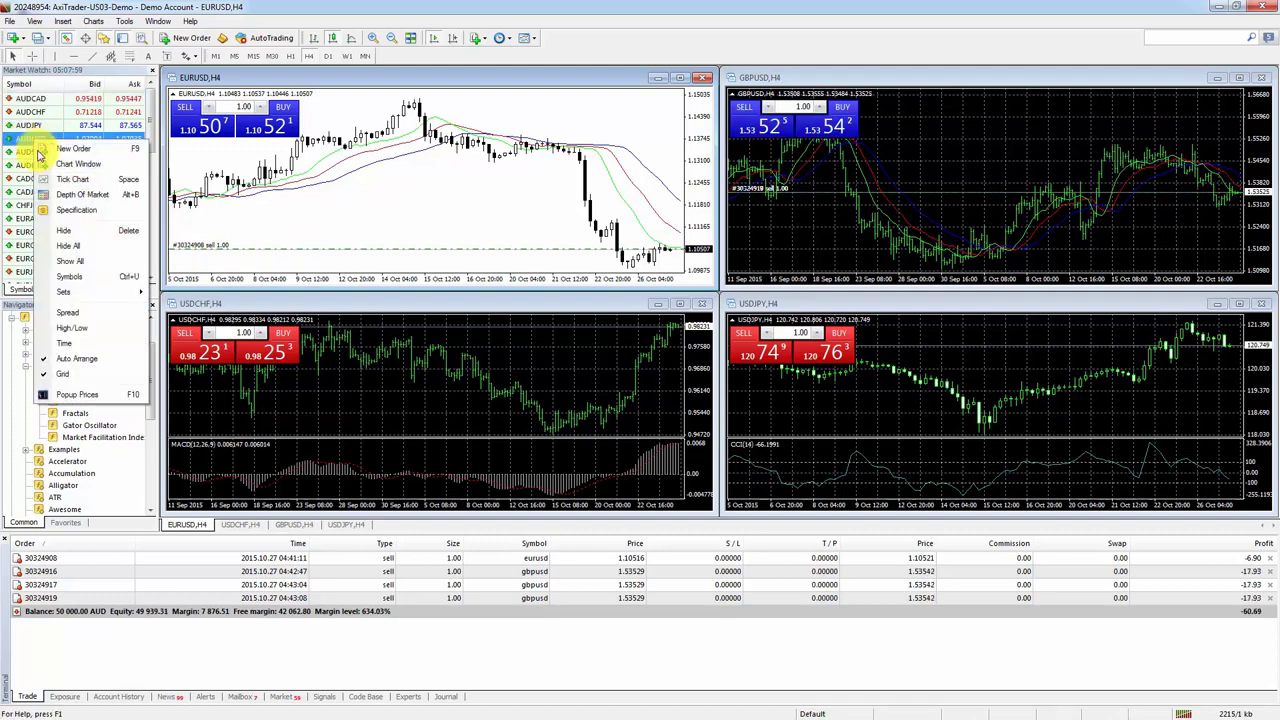
left_click(78, 165)
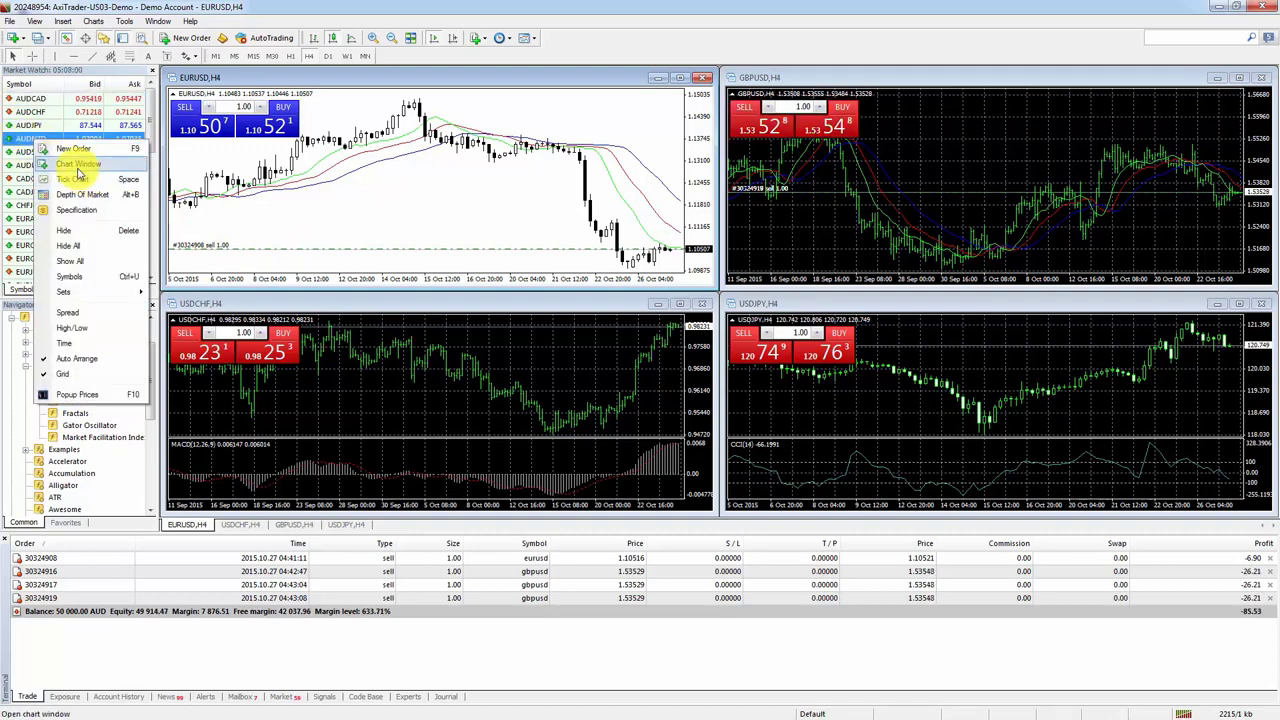
right_click(18, 138)
left_click(60, 165)
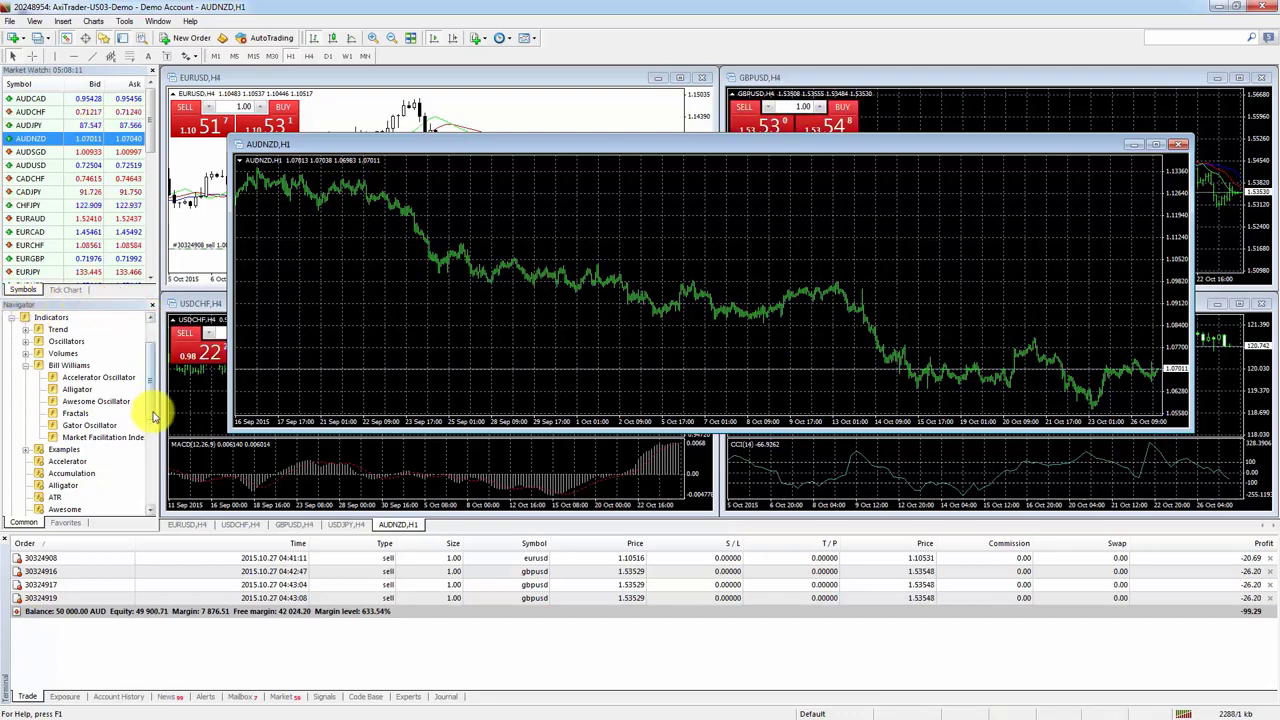
- Widen the Navigator pane until the account entry fits, and collapse its Bill Williams and Indicators groups
left_click_drag(153, 366, 156, 333)
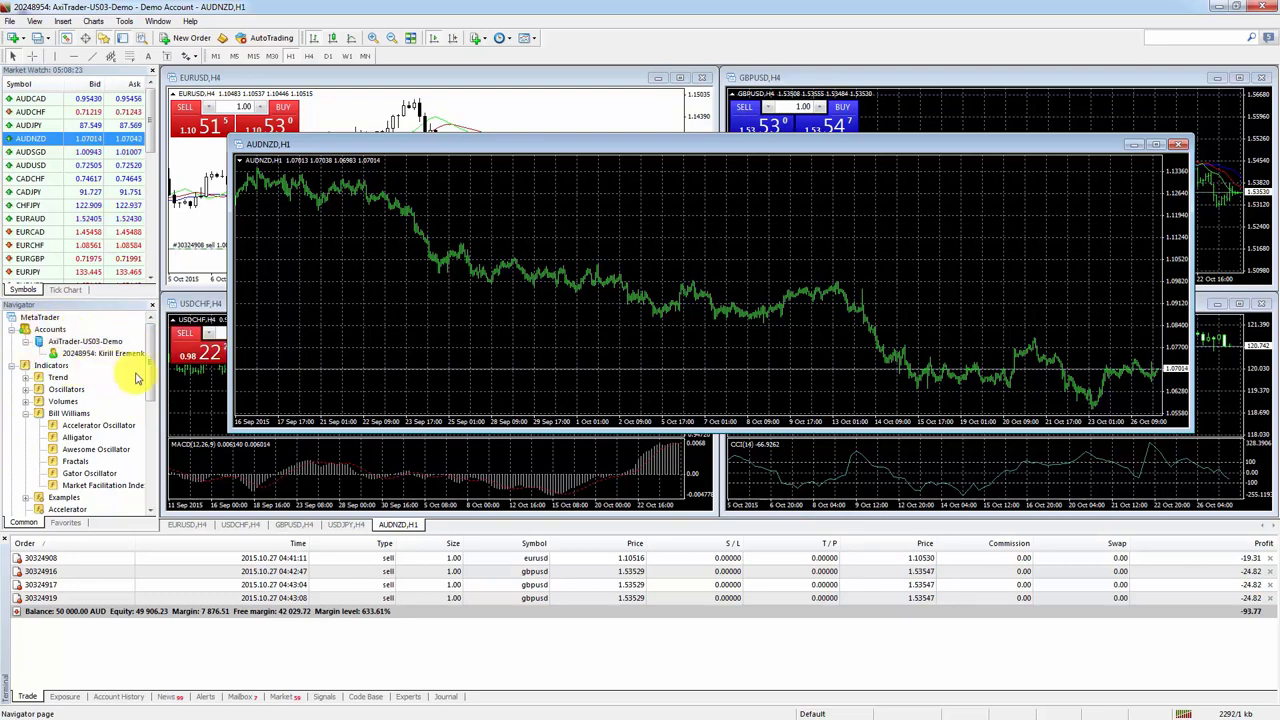
left_click_drag(160, 356, 170, 363)
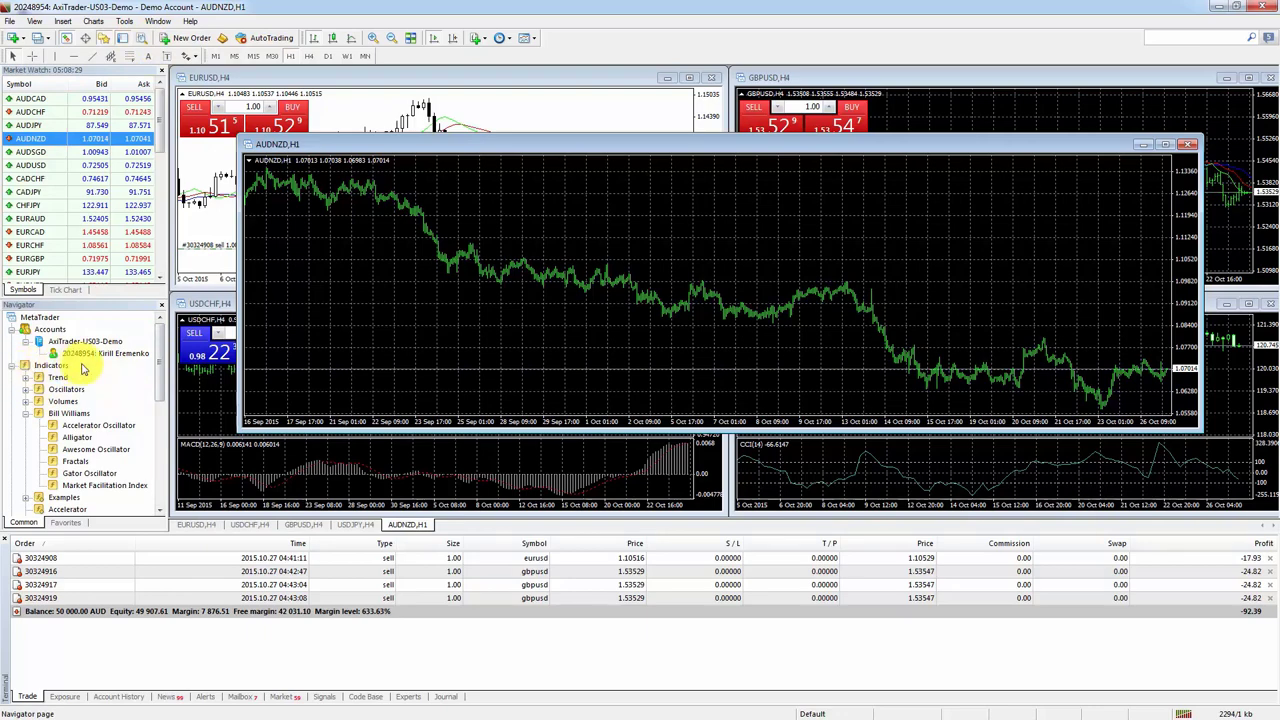
scroll(160, 358, "down", 1)
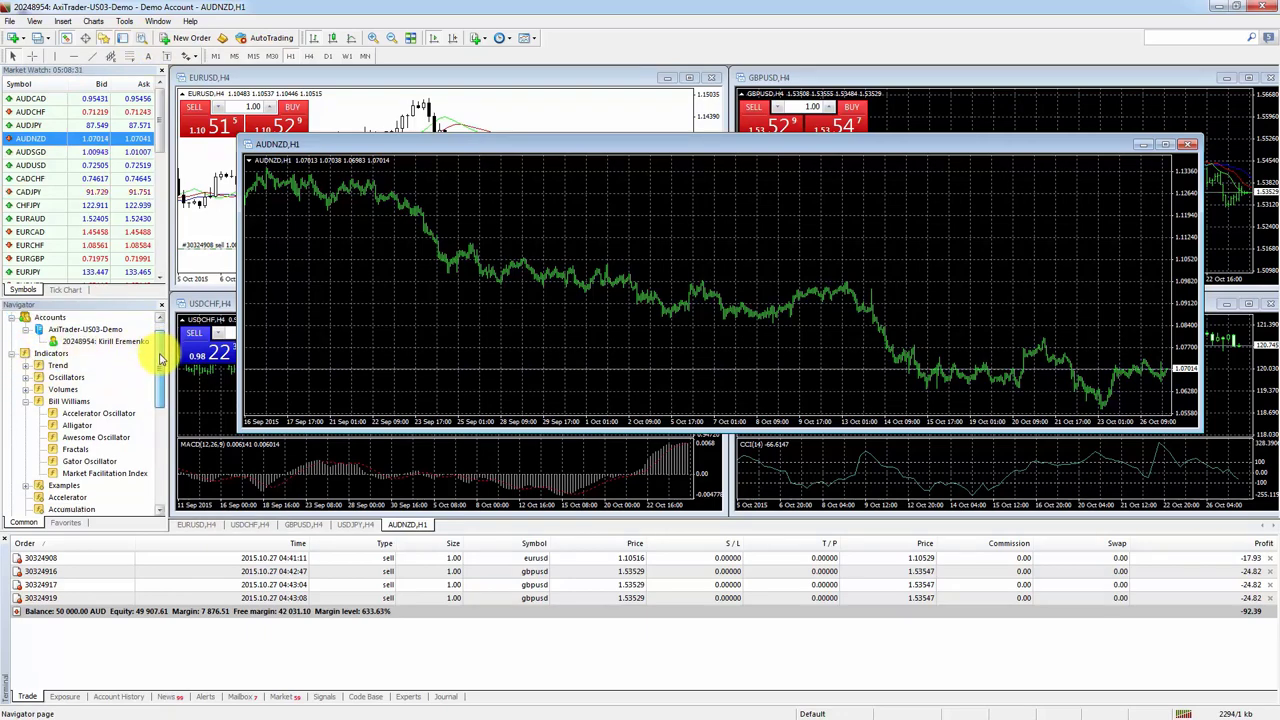
scroll(158, 360, "down", 4)
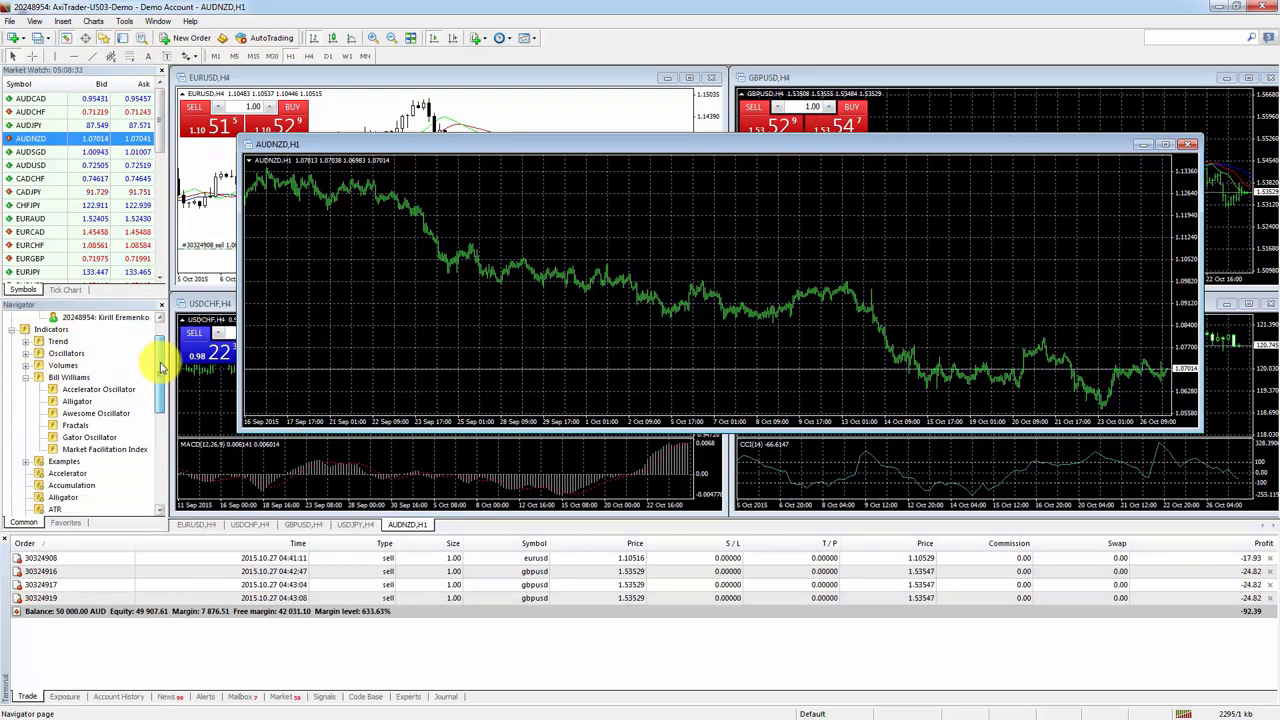
scroll(155, 373, "up", 3)
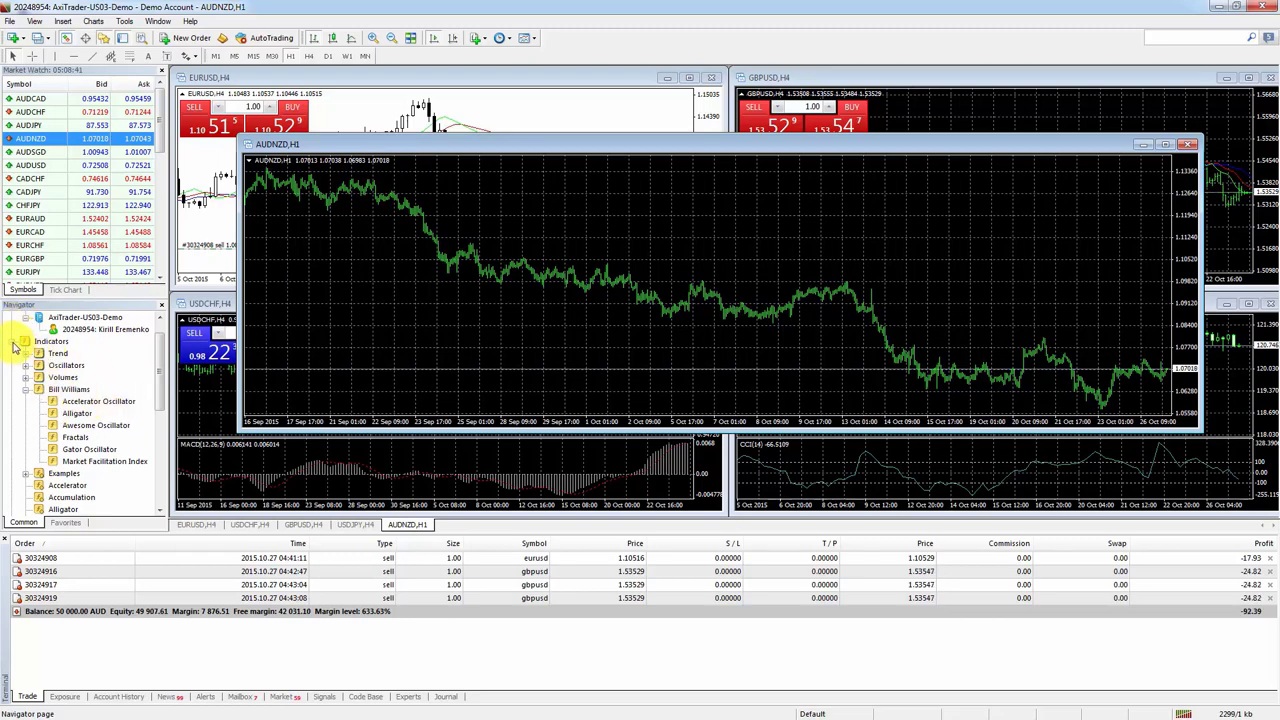
mouse_move(160, 368)
left_mouse_down()
mouse_move(163, 434)
mouse_move(160, 349)
left_mouse_up()
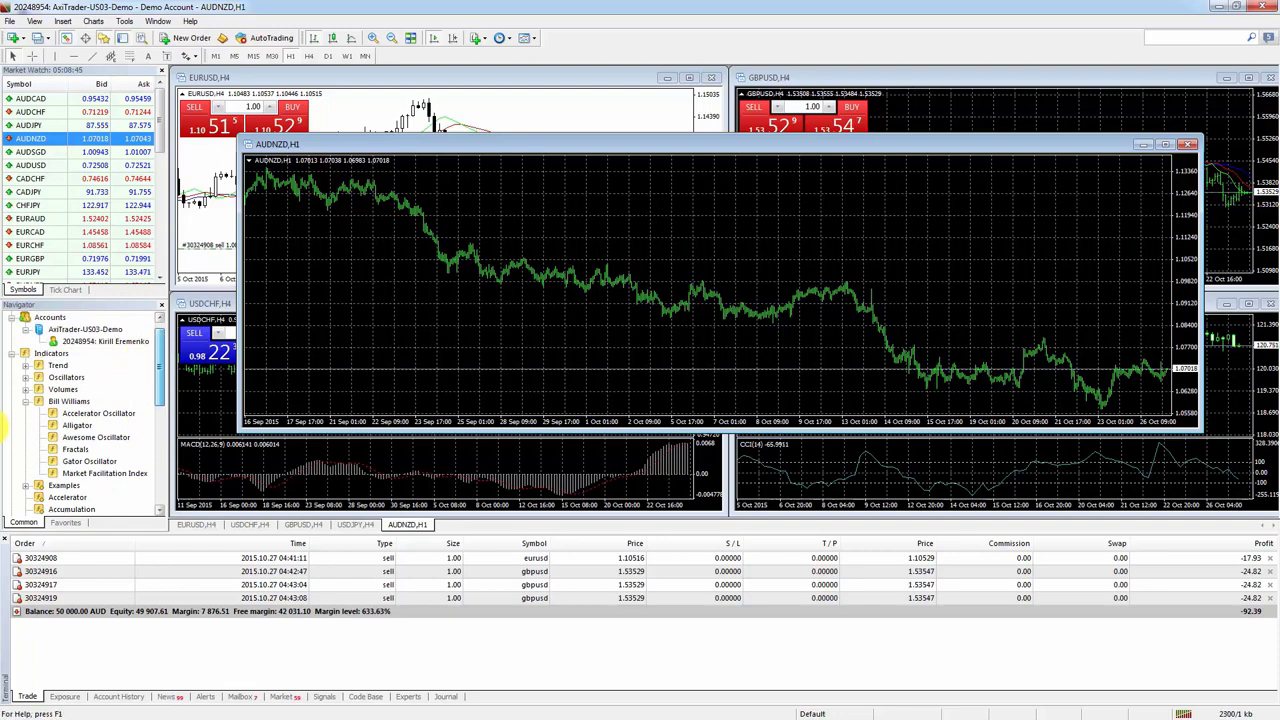
left_click(26, 402)
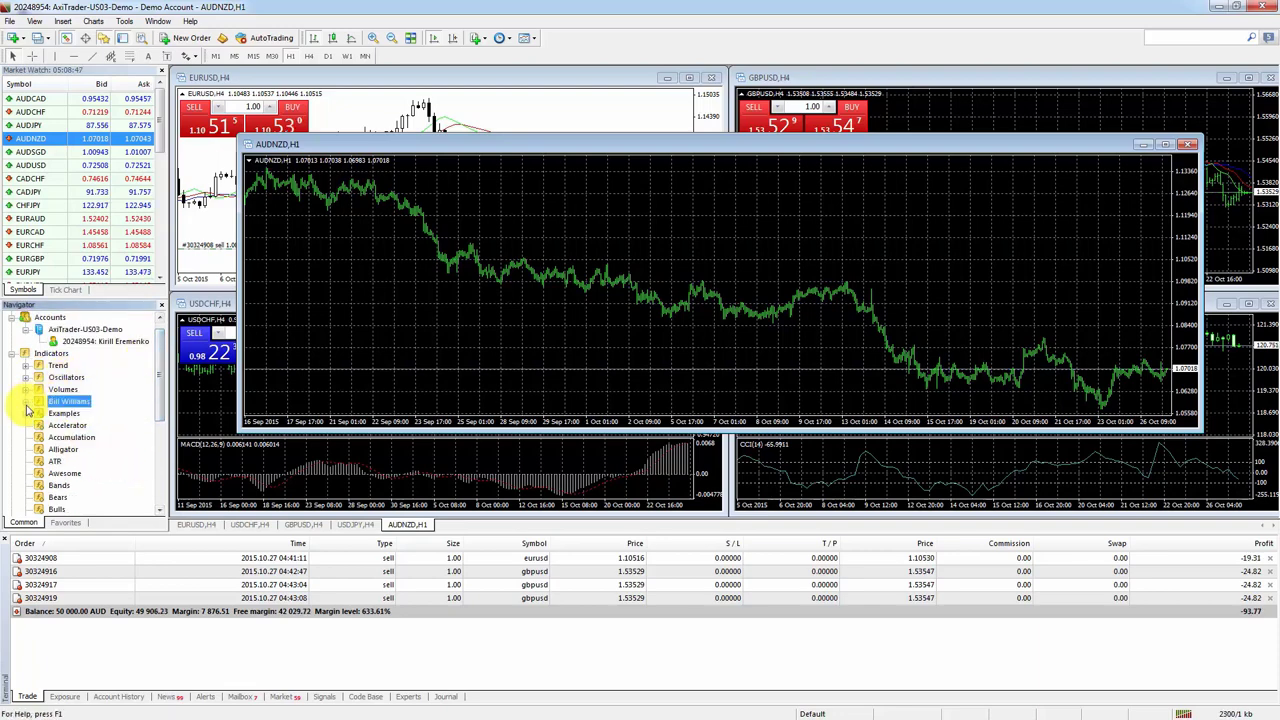
left_click(12, 353)
left_click(12, 353)
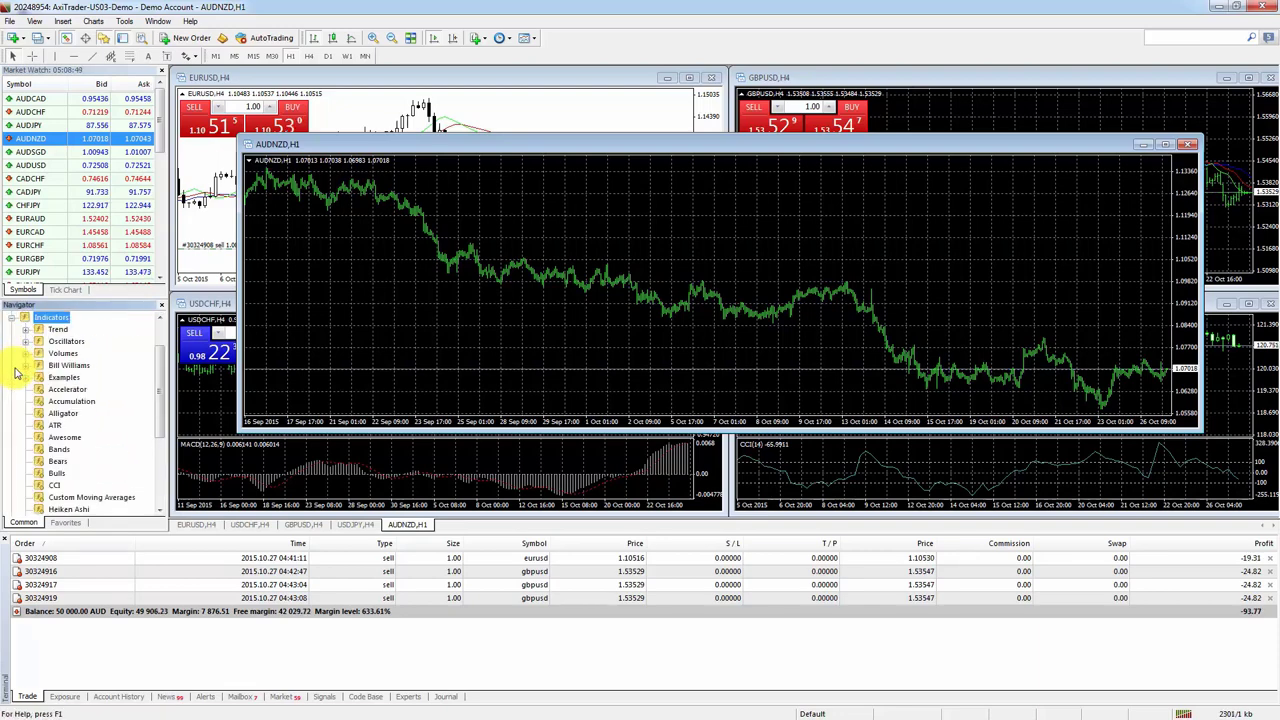
left_click(12, 318)
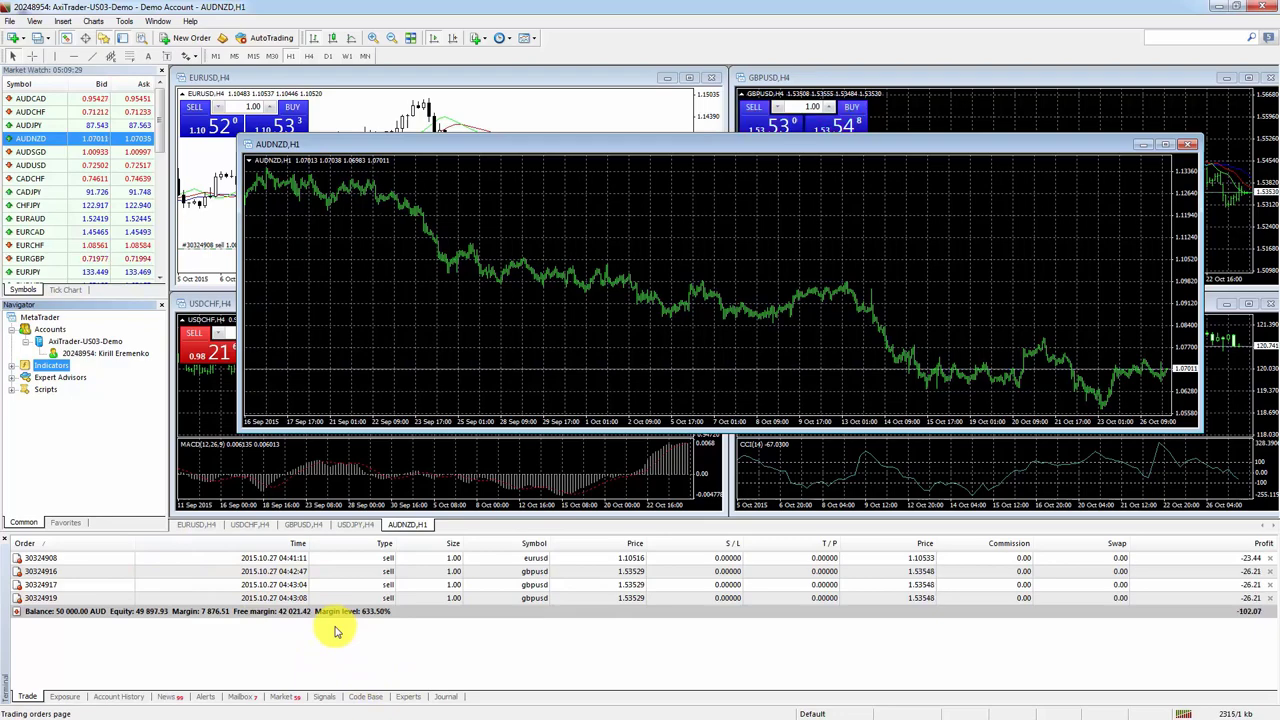
- Show the Strategy Tester to view its settings and hide it again
left_click(145, 40)
left_click_drag(43, 575, 40, 542)
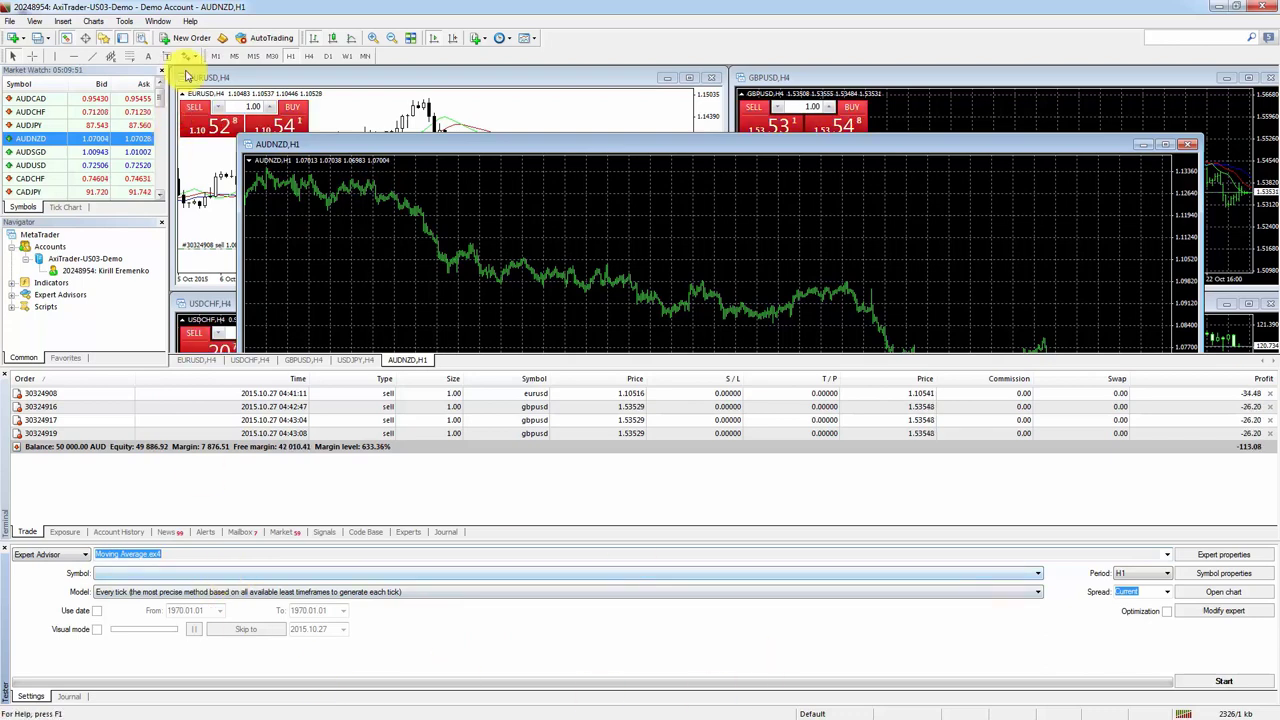
left_click(141, 38)
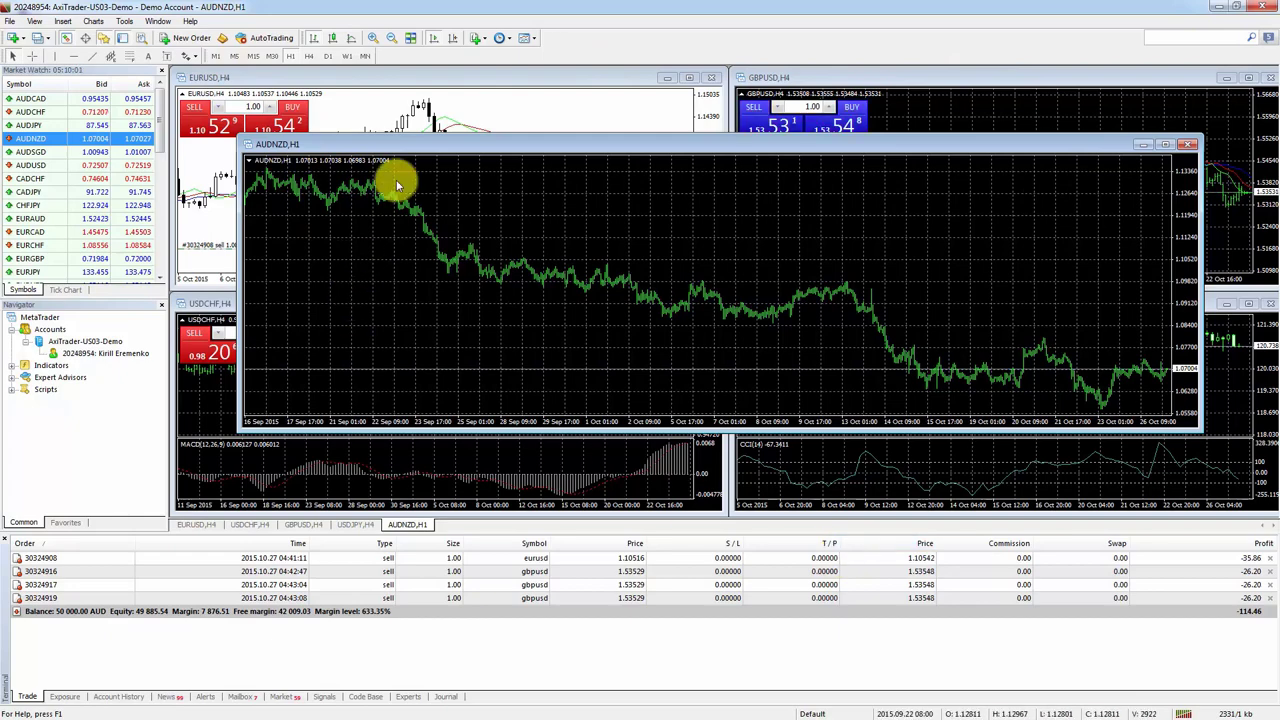
- Maximize the AUDNZD chart, and arrange all five chart windows as non-overlapping tiles
double_click(296, 148)
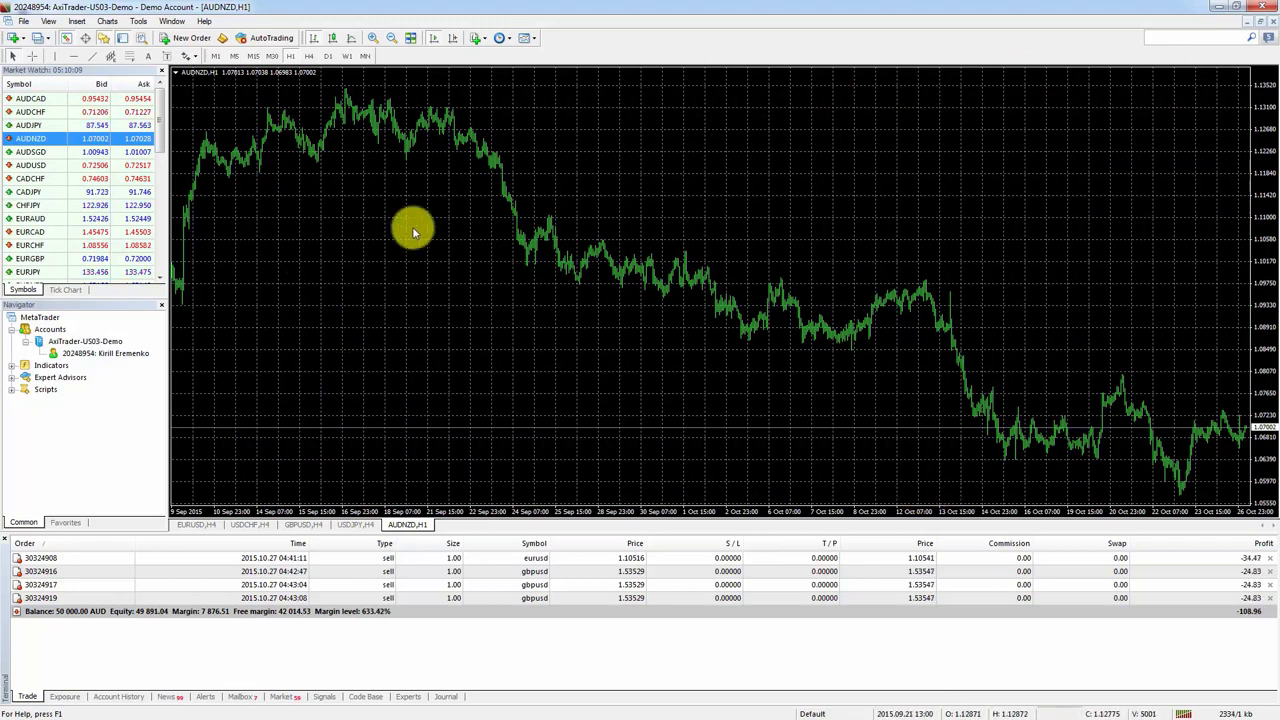
left_click(411, 39)
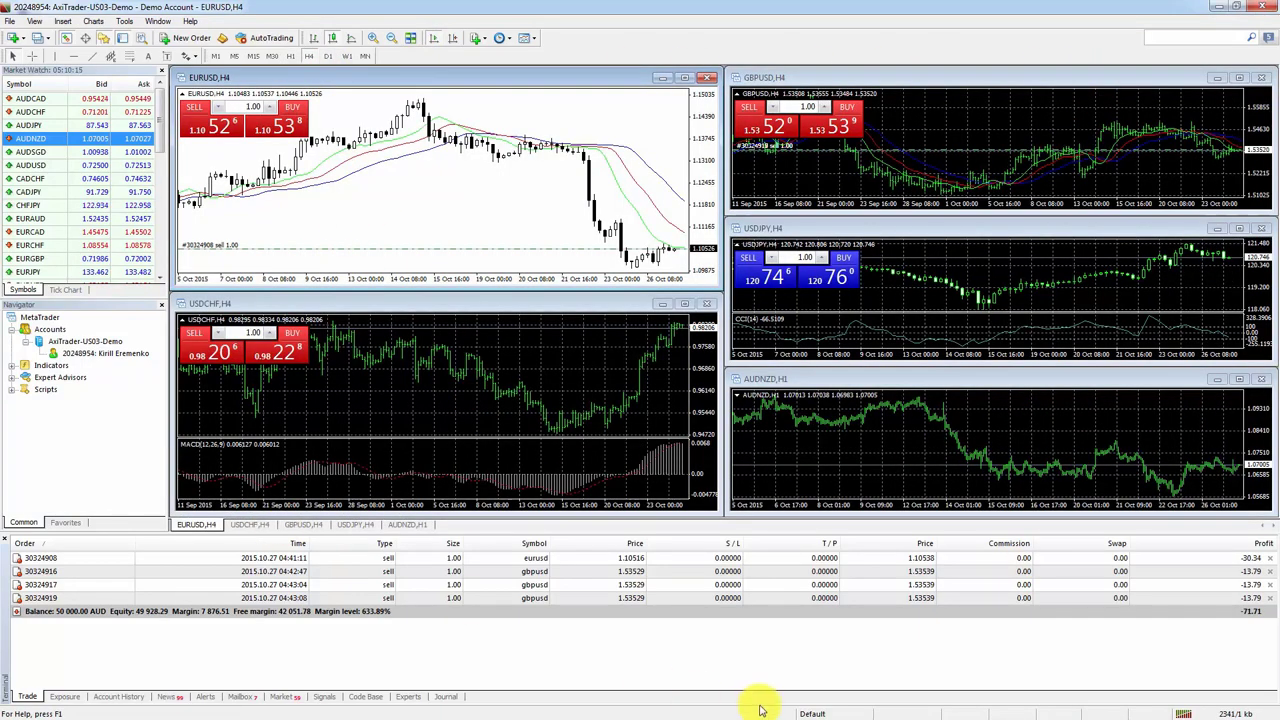
- Maximize the USDCHF chart and view the GBPUSD, USDJPY, AUDNZD and EURUSD charts at full size as well
left_click(245, 524)
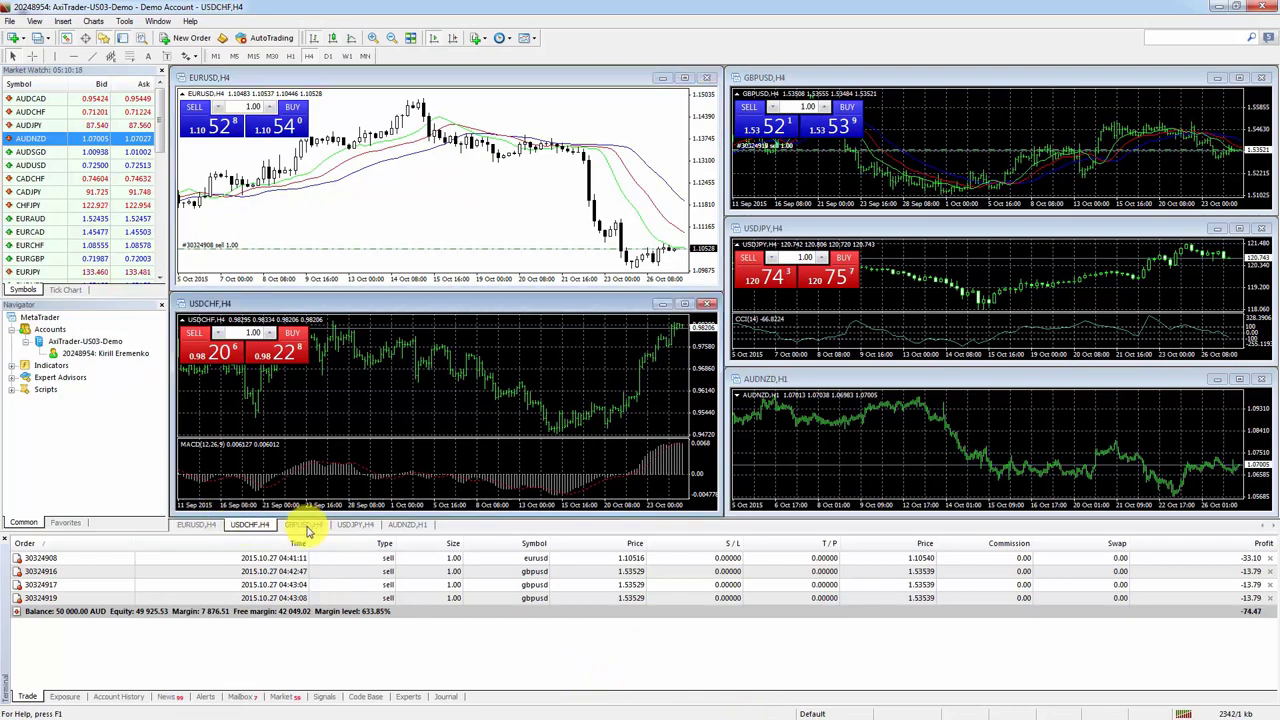
double_click(400, 298)
left_click(303, 525)
left_click(366, 523)
left_click(409, 526)
left_click(358, 525)
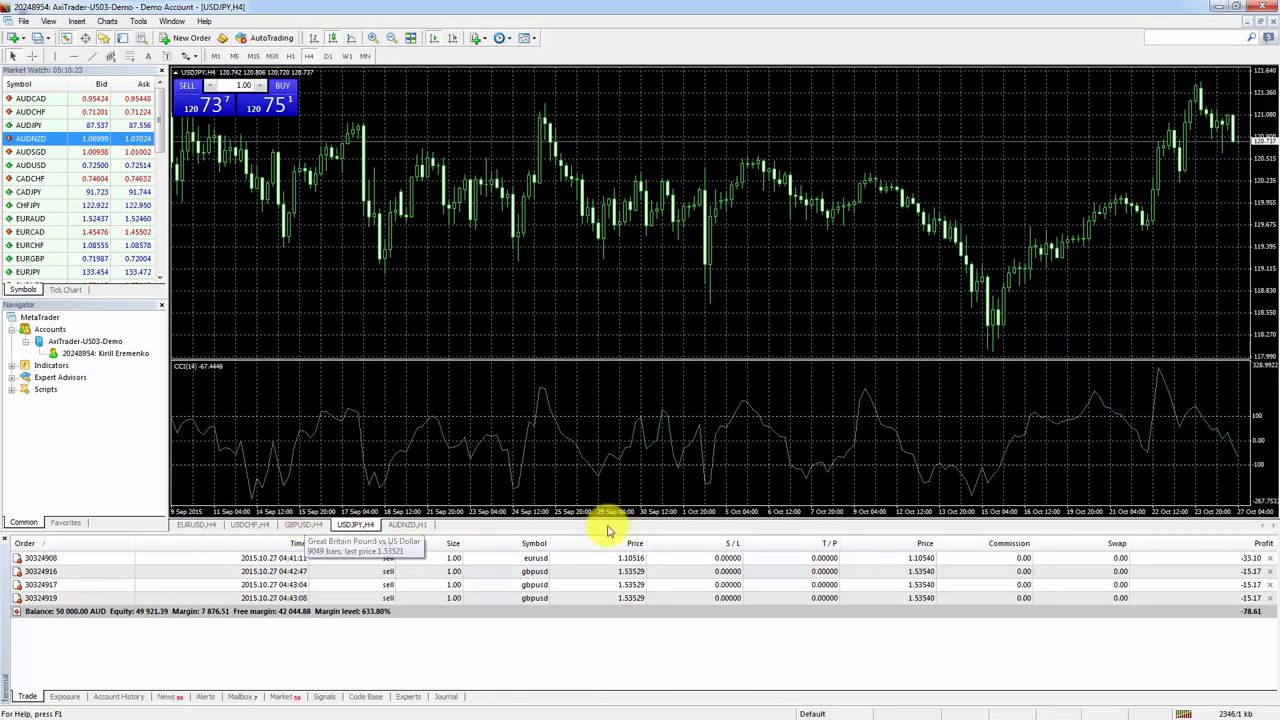
left_click(302, 526)
left_click(263, 524)
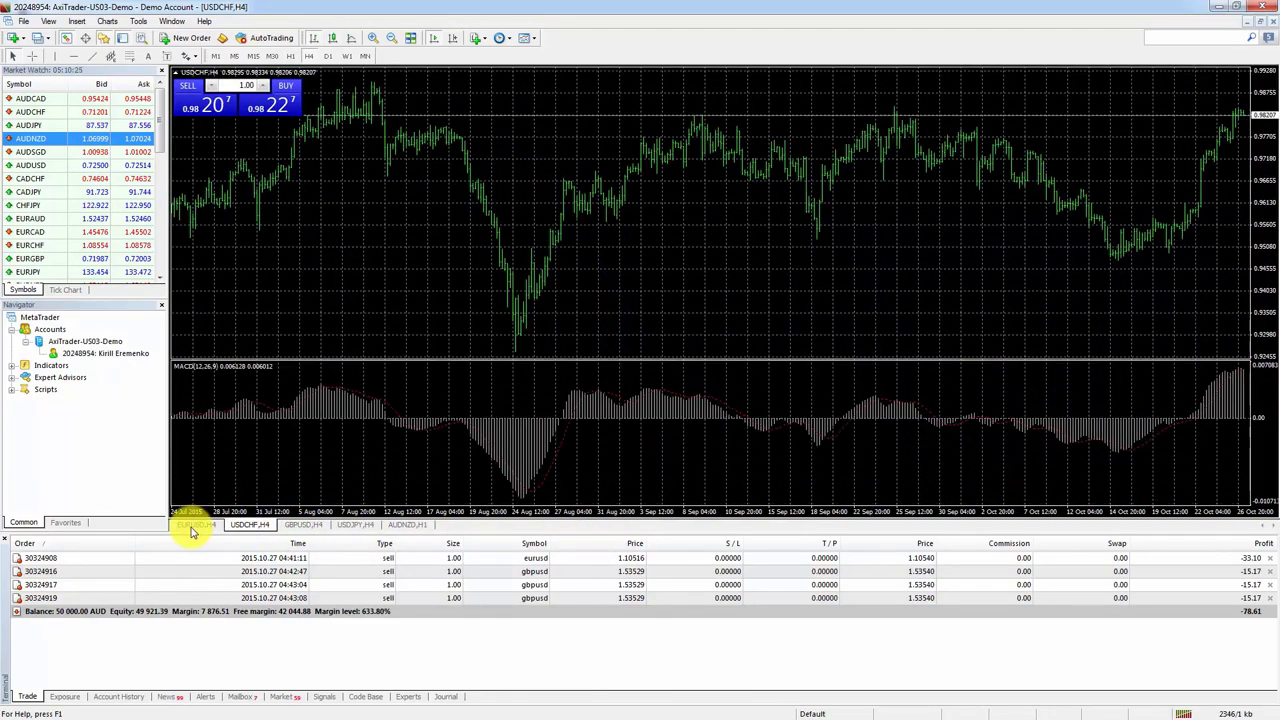
left_click(193, 530)
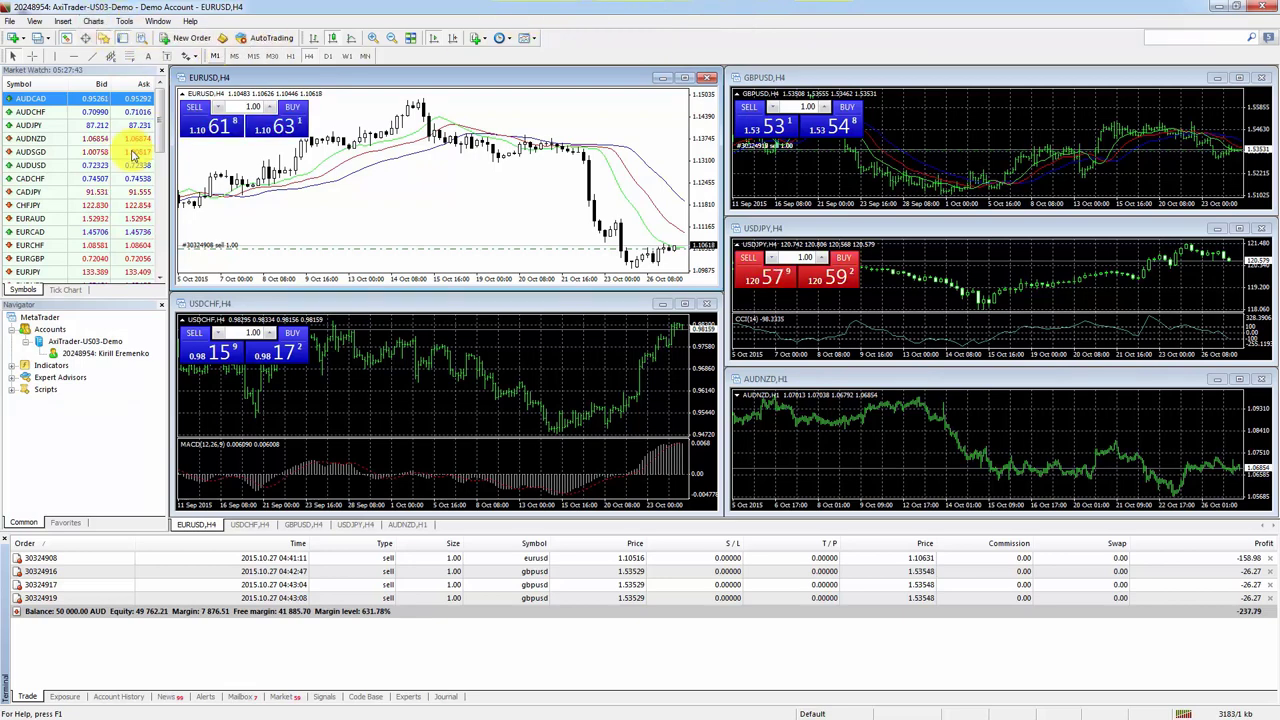
- Open a new chart window for EURCAD from Market Watch and maximize it
left_click(50, 233)
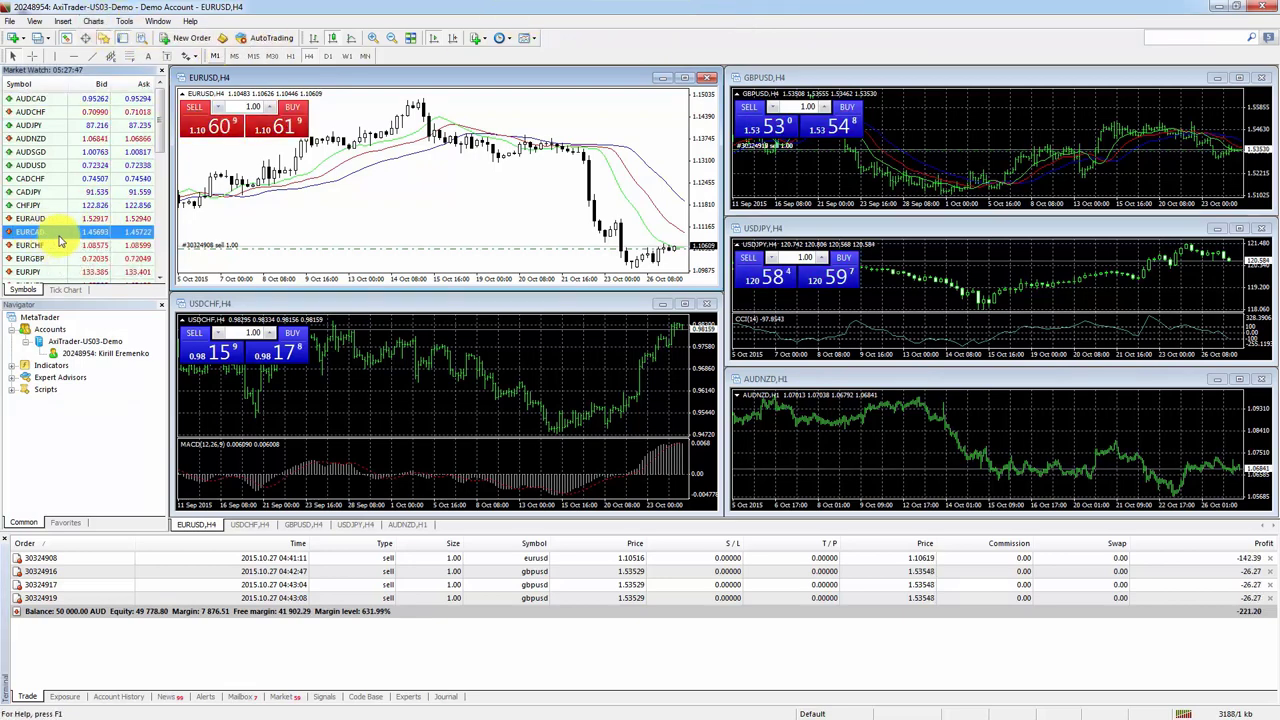
right_click(57, 235)
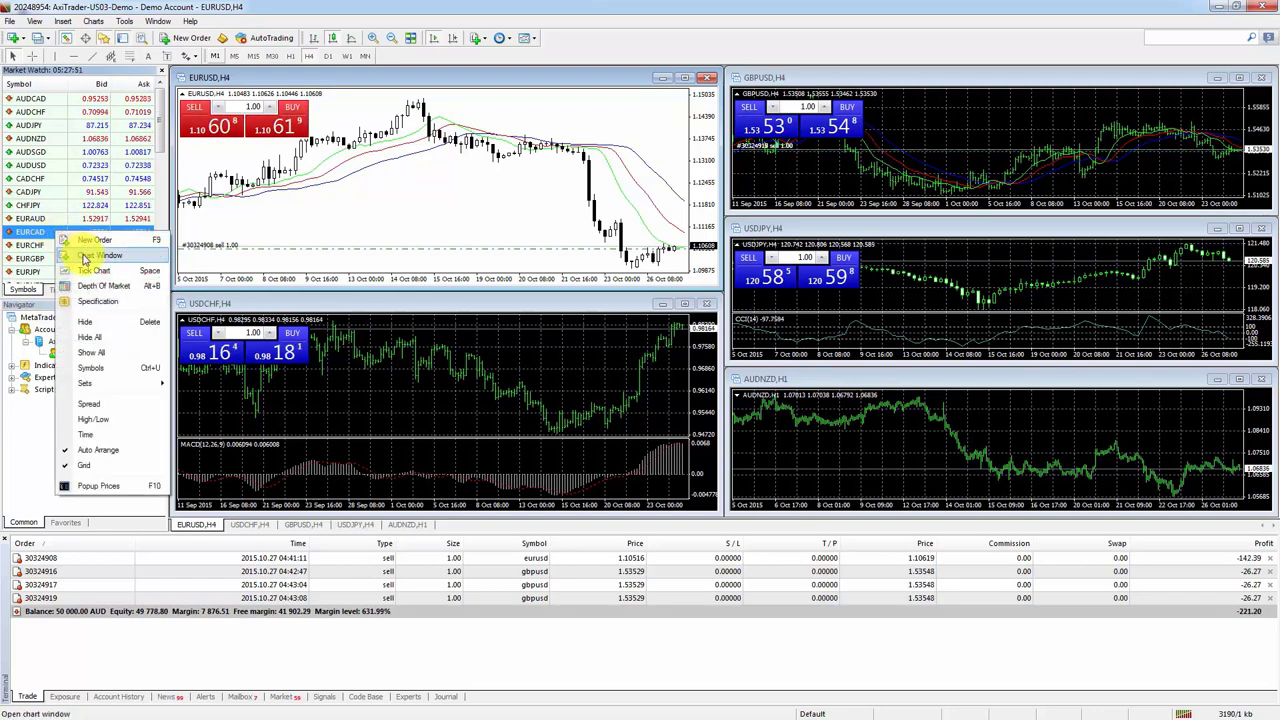
left_click(85, 257)
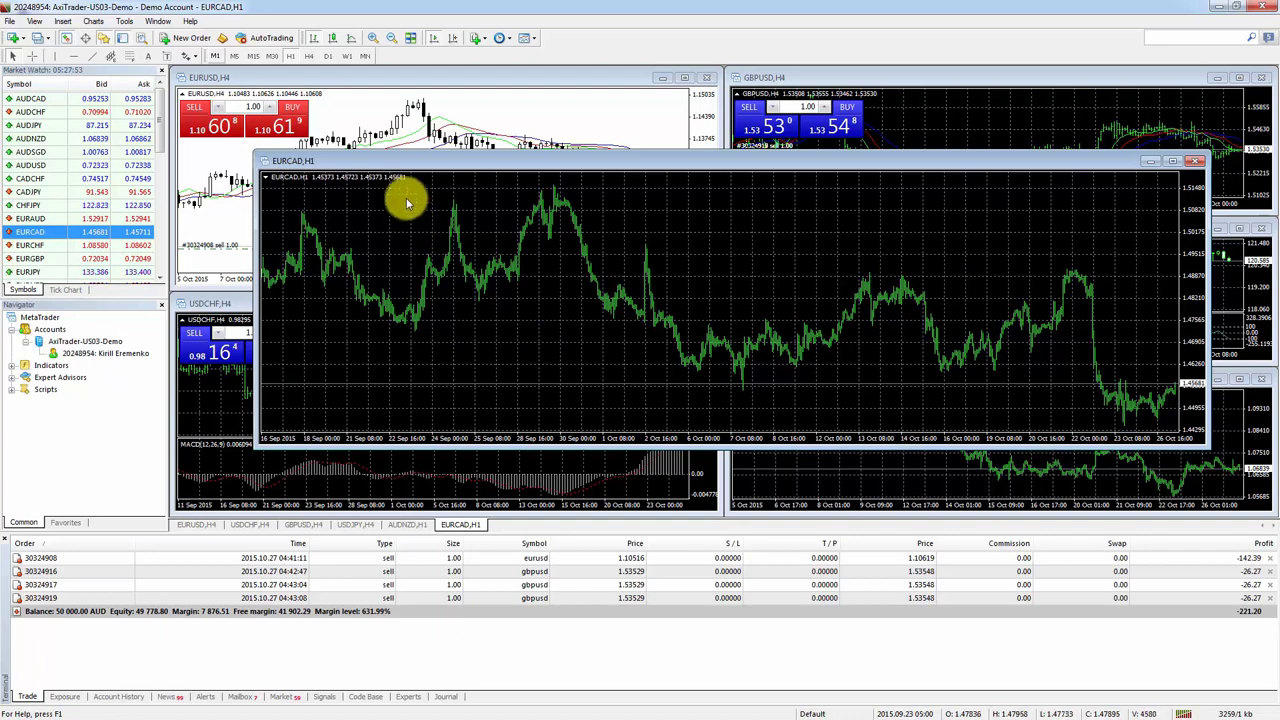
double_click(350, 162)
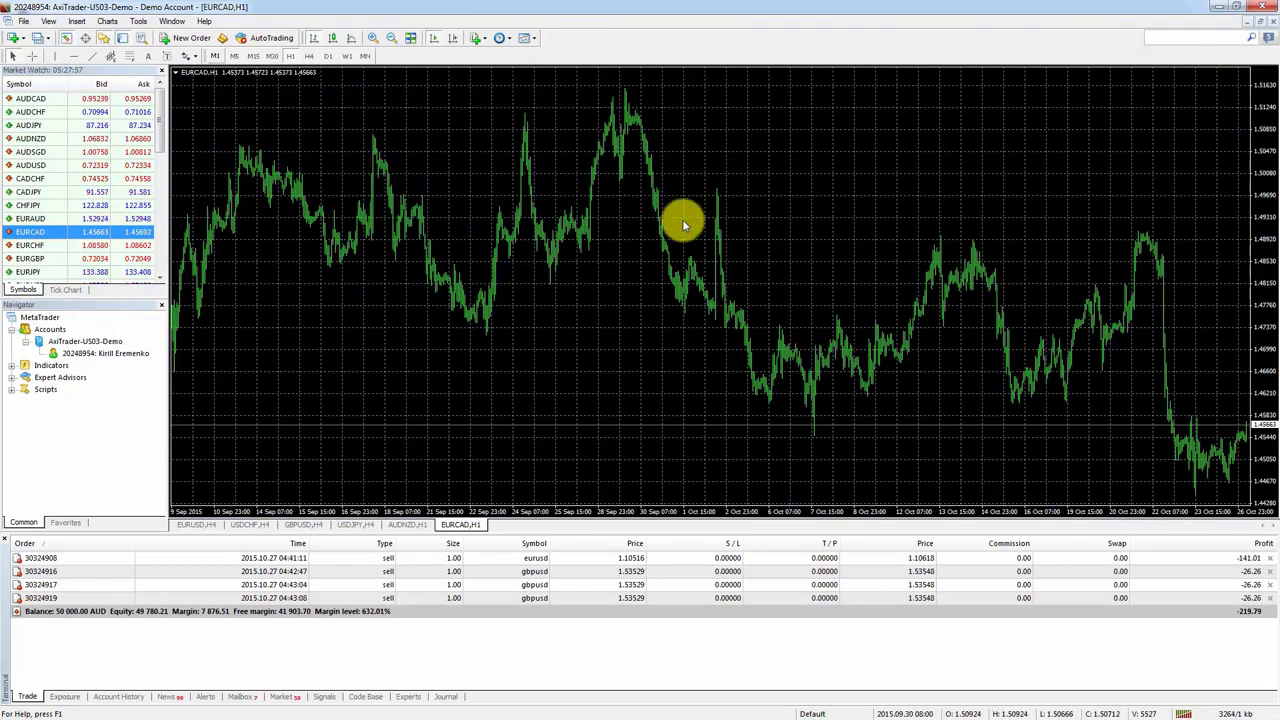
- Close the Terminal pane to enlarge the chart area and zoom in two levels on the EURCAD chart
left_click(31, 545)
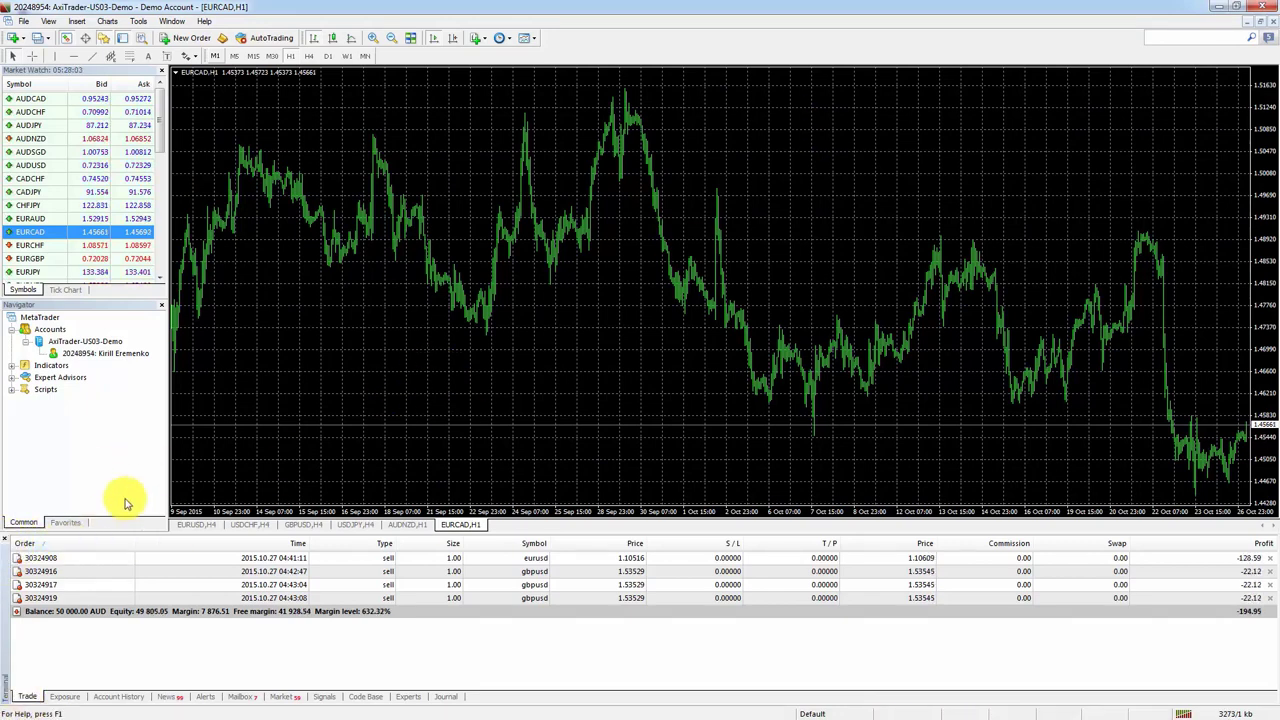
left_click(7, 542)
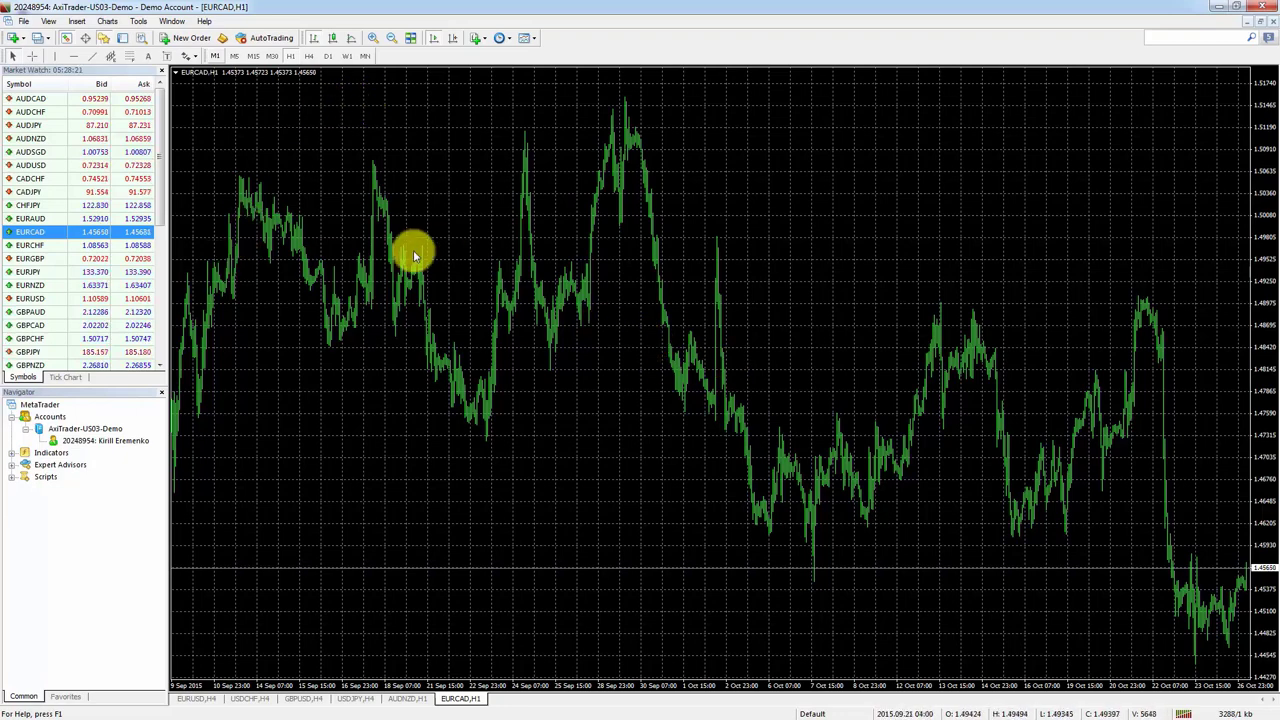
left_click(373, 40)
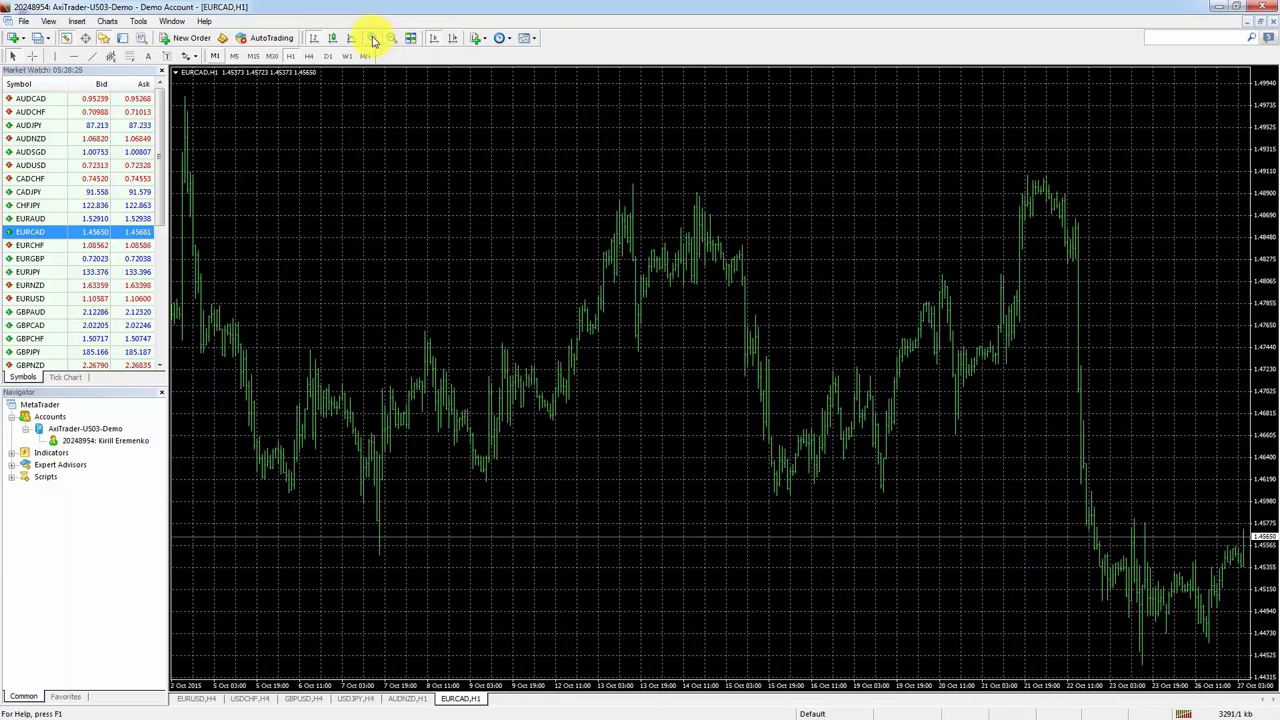
left_click(373, 40)
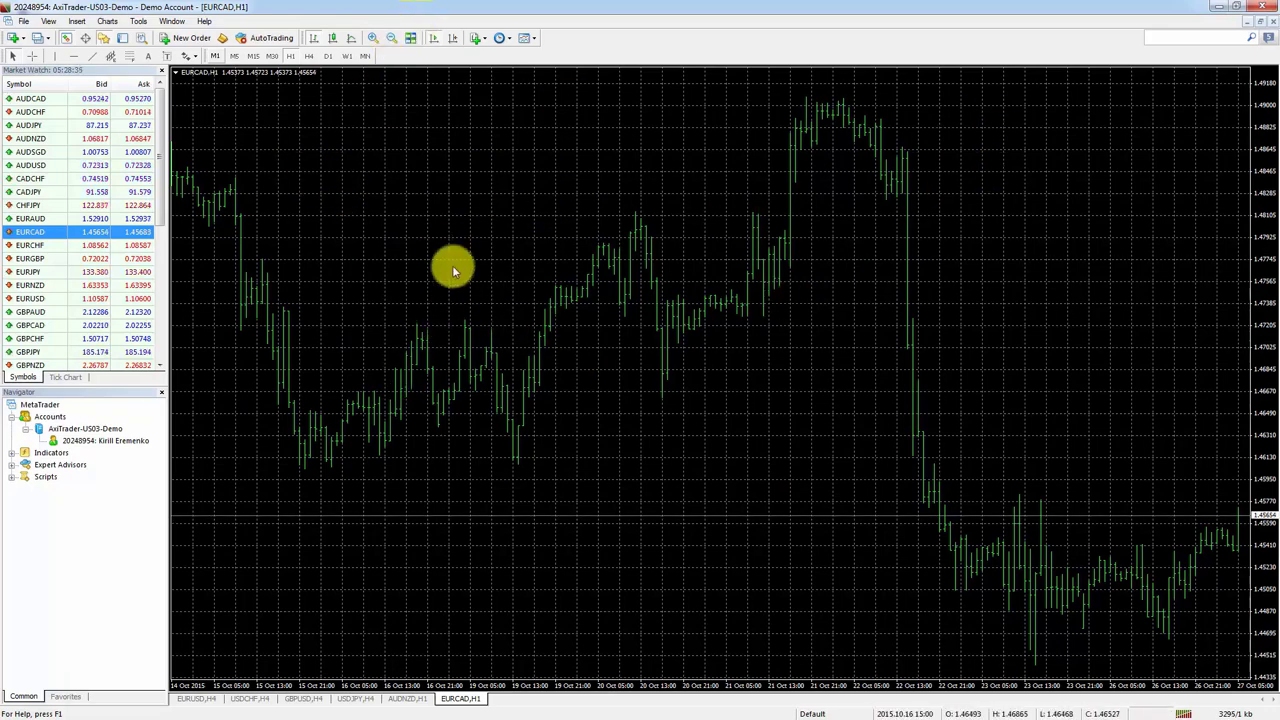
- Display the EURCAD chart as candlesticks and zoom in two more levels, browsing back and forth through its price history
left_click(335, 40)
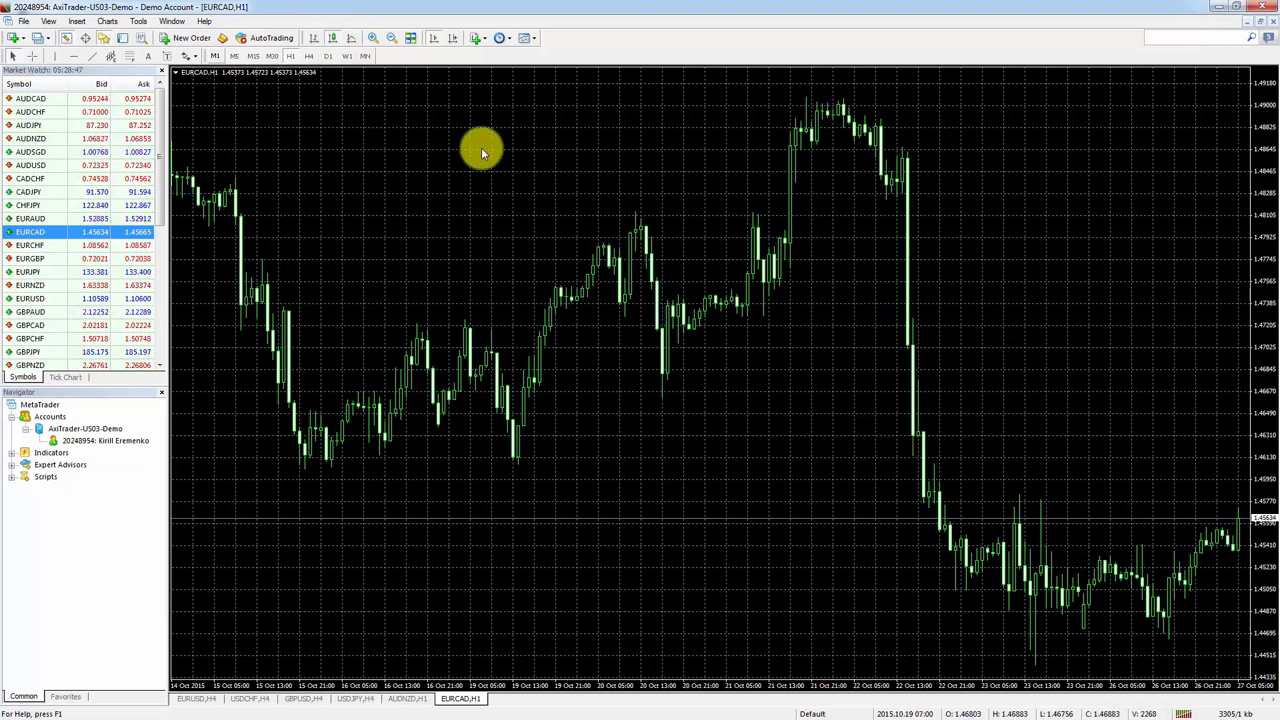
left_click(372, 39)
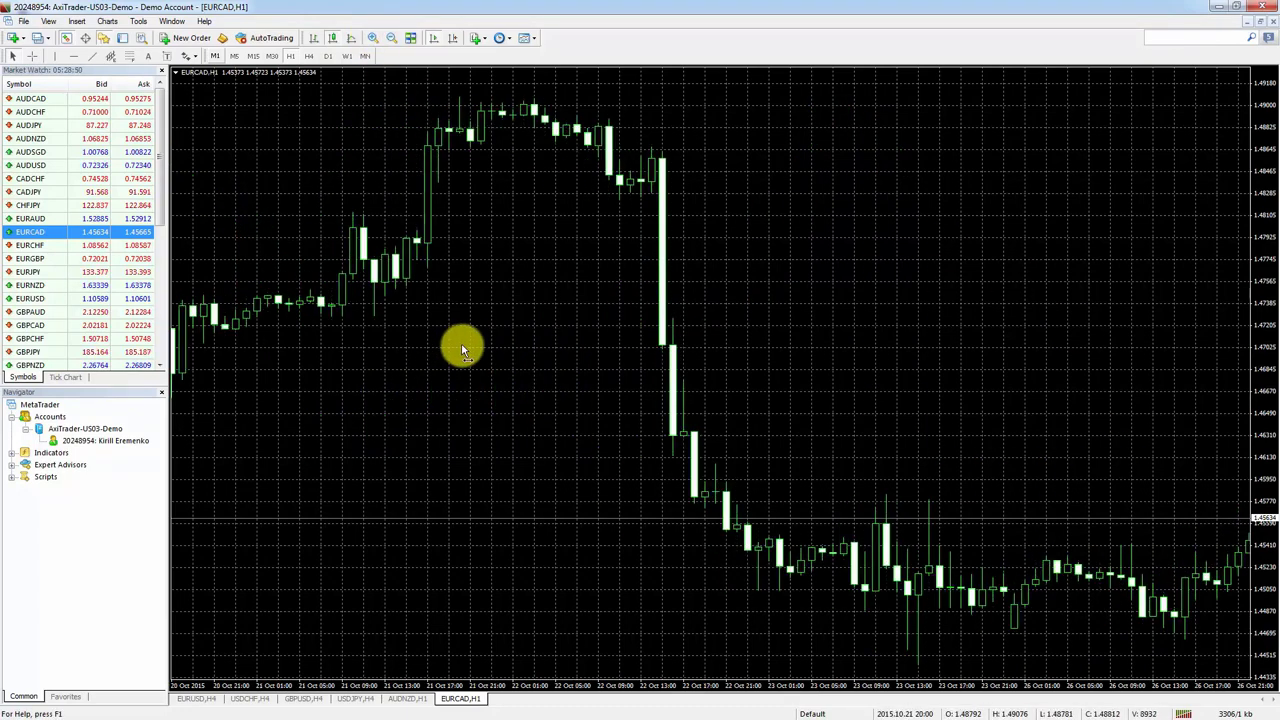
scroll(354, 330, "up", 10)
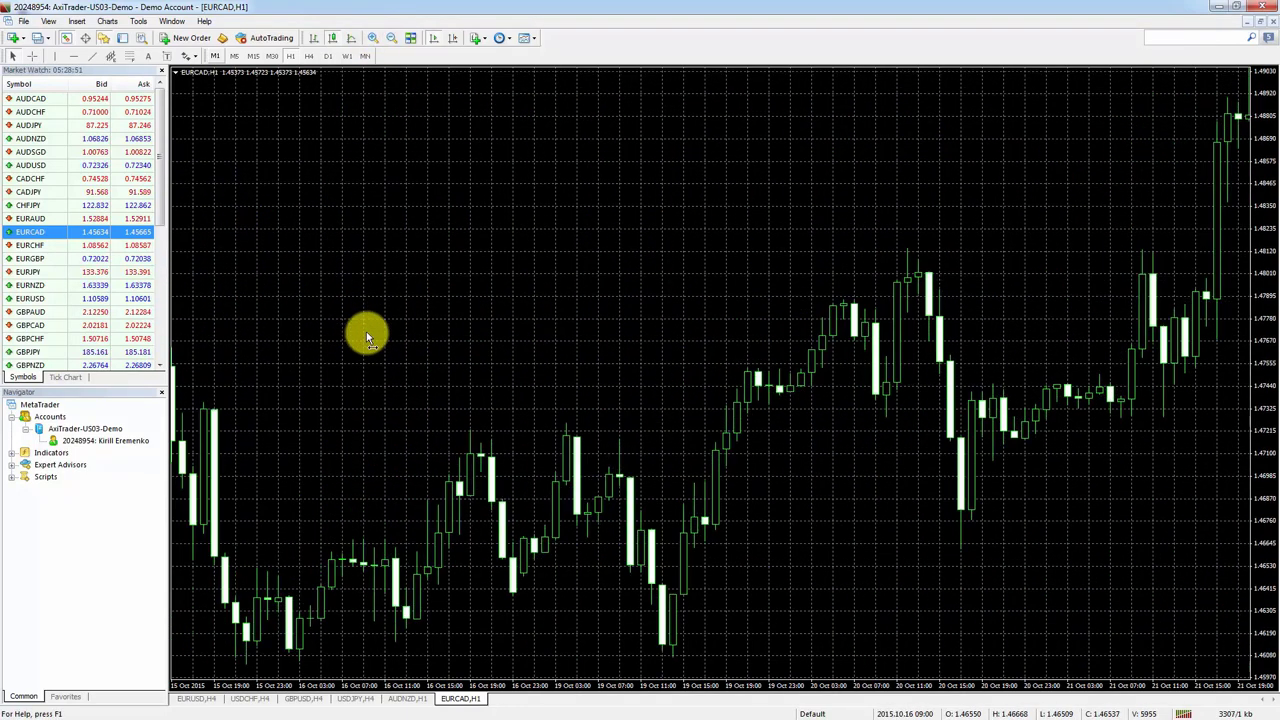
scroll(340, 330, "down", 10)
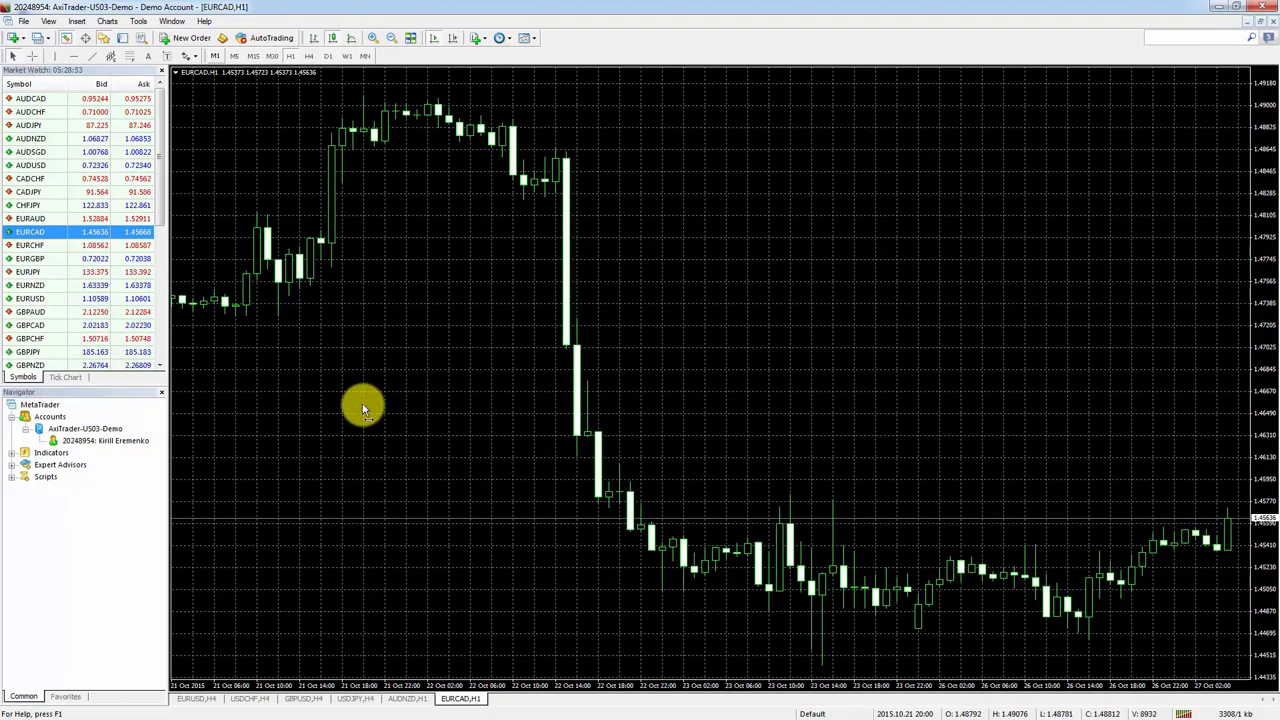
scroll(362, 403, "up", 10)
scroll(437, 414, "down", 10)
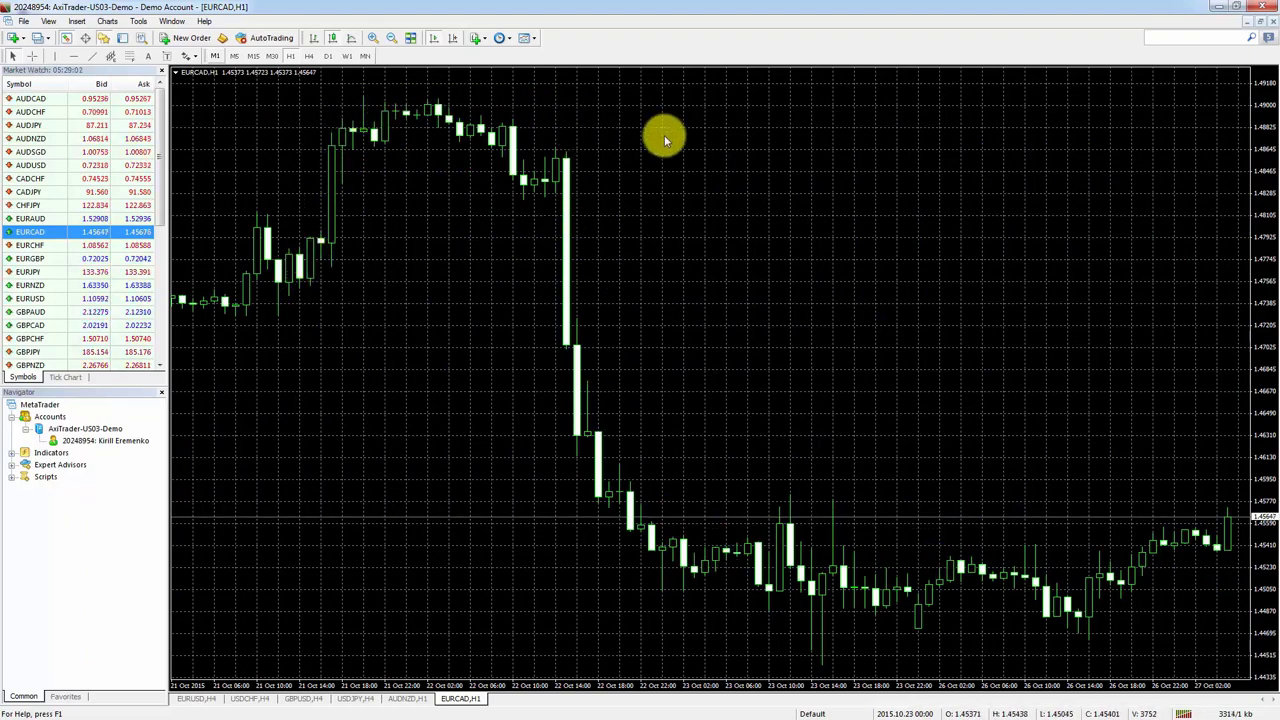
key("plus")
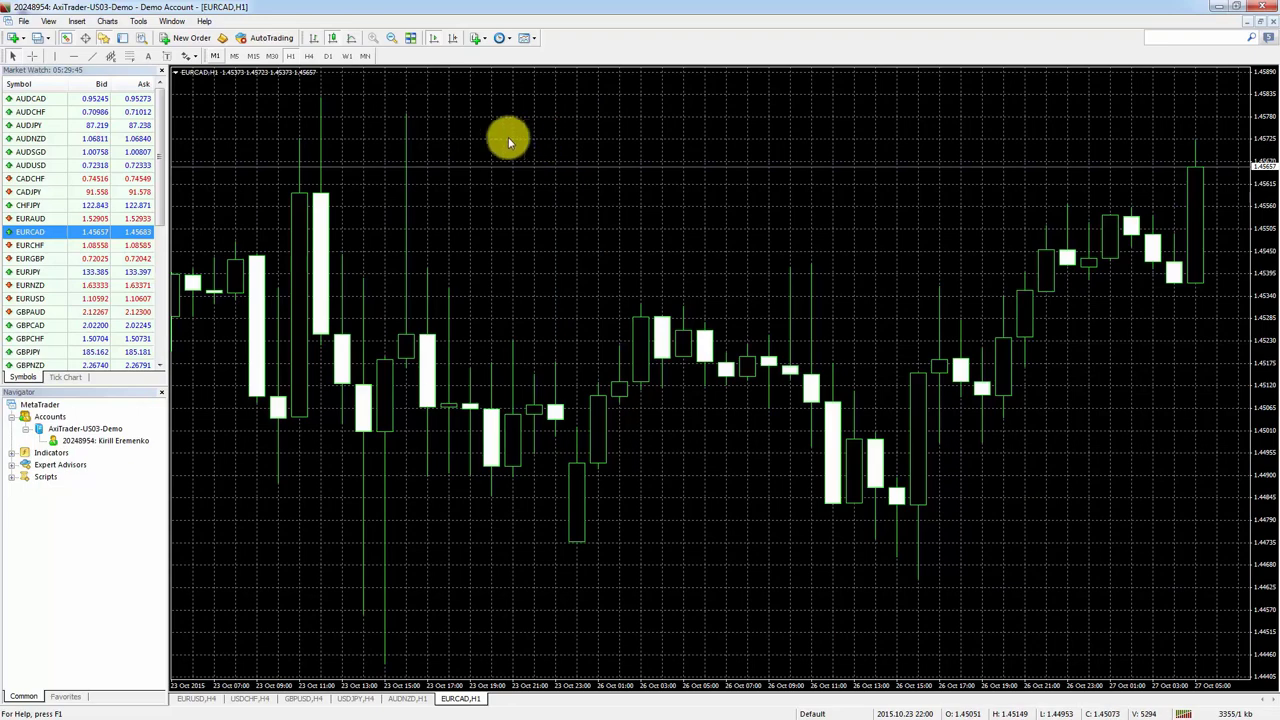
- Compare the EURCAD chart drawn as bars, as a line and as candlesticks, and return to the bar display
left_click(315, 40)
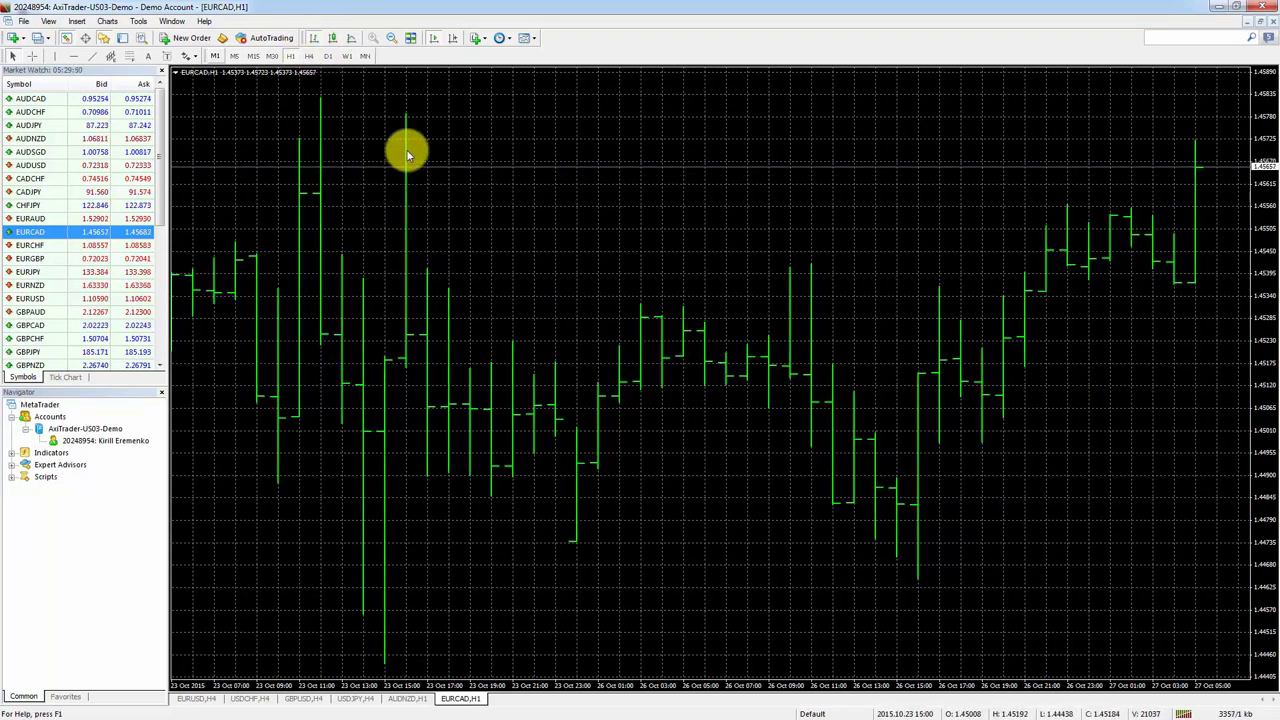
left_click(353, 40)
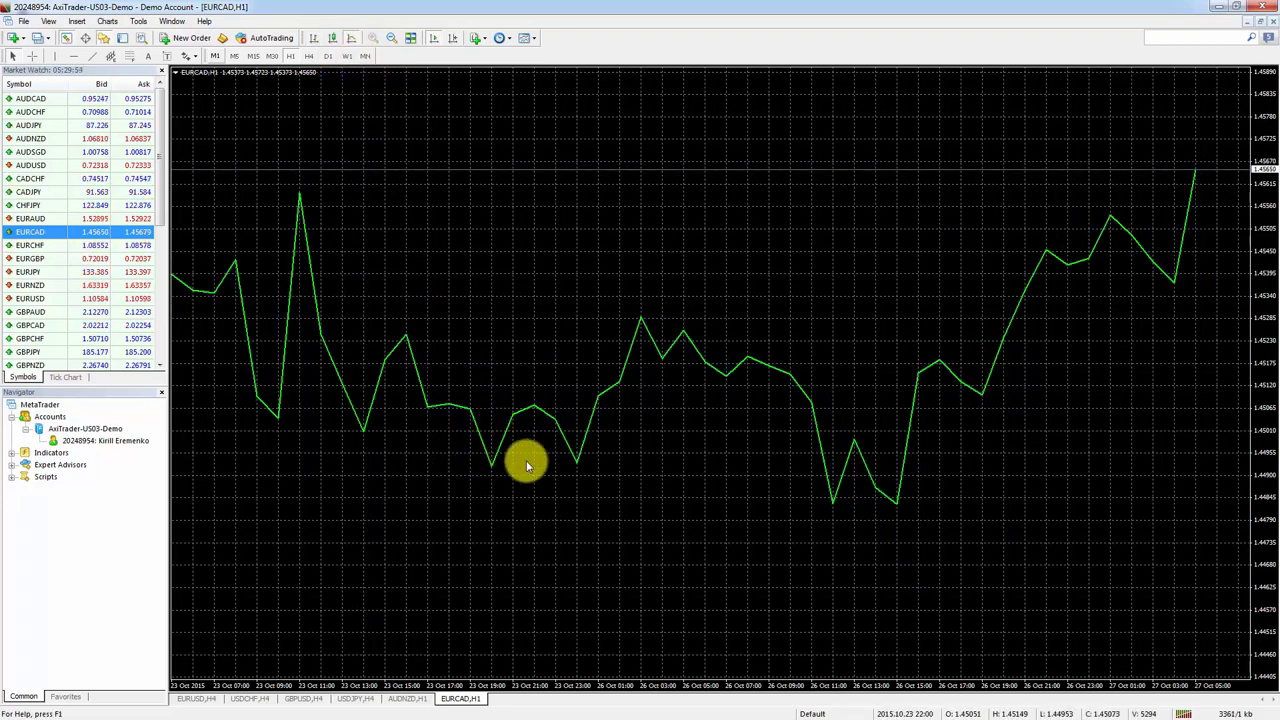
mouse_move(492, 470)
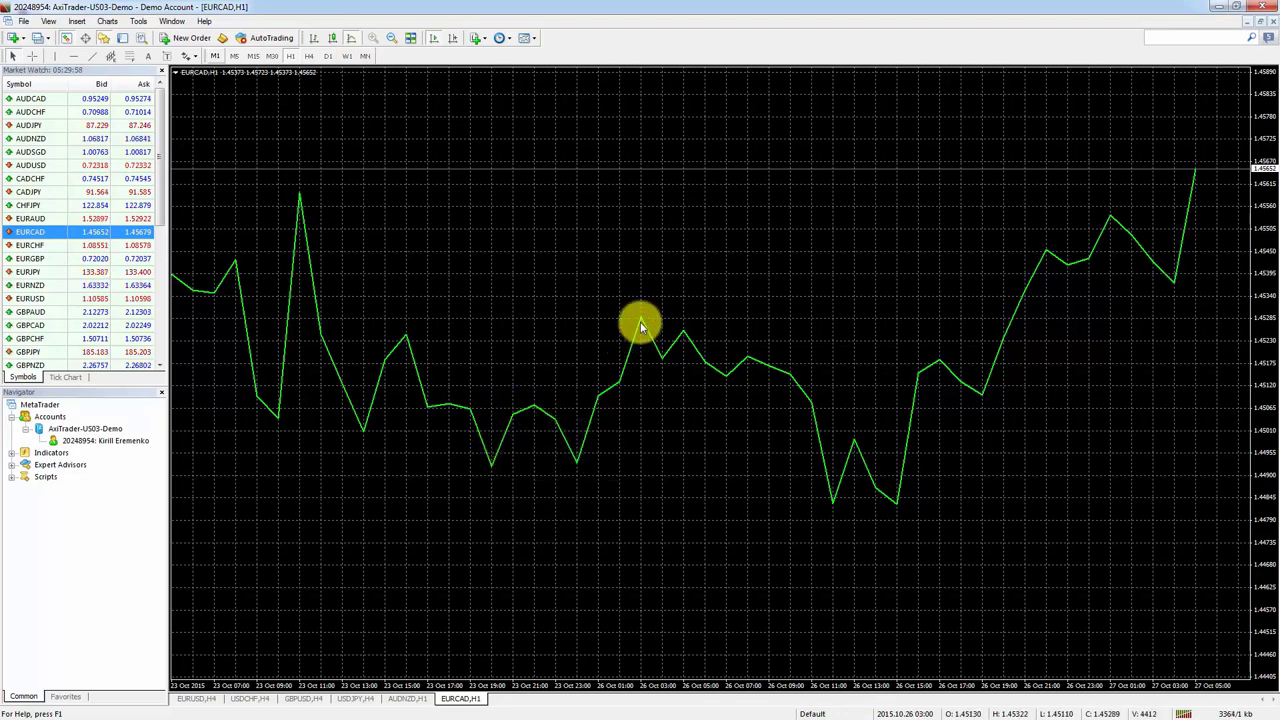
mouse_move(642, 321)
mouse_move(749, 362)
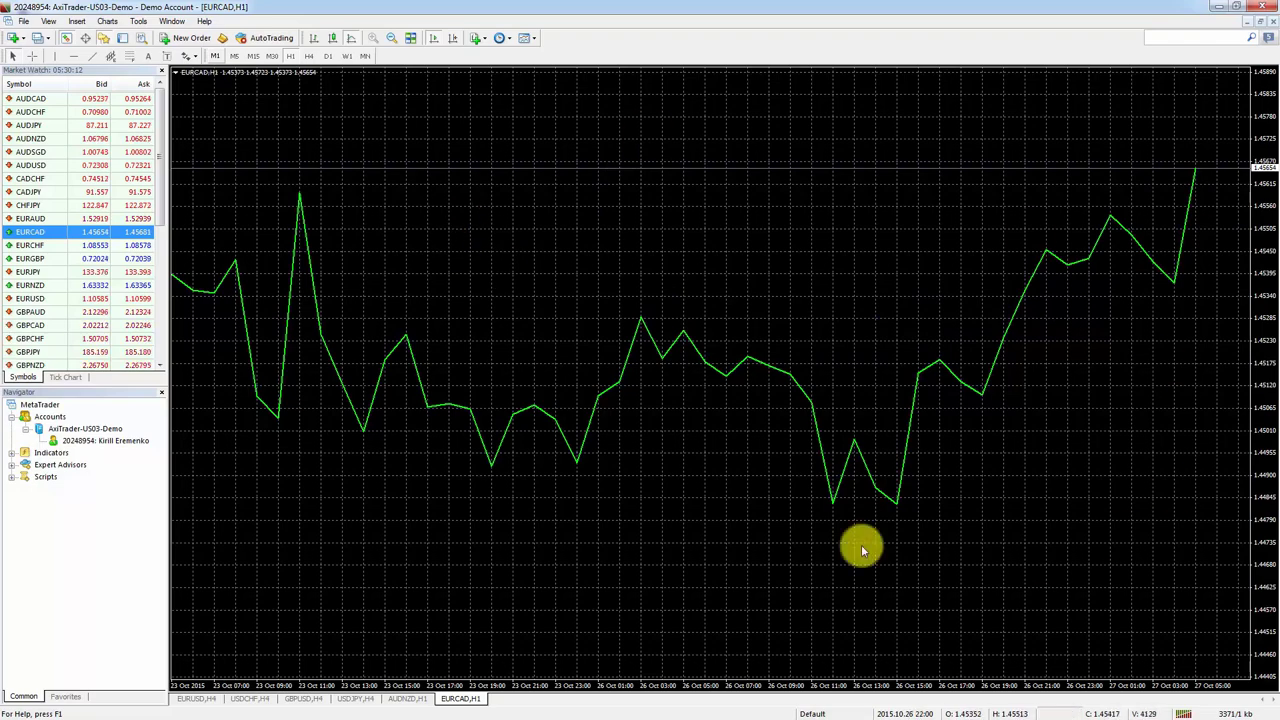
left_click(332, 38)
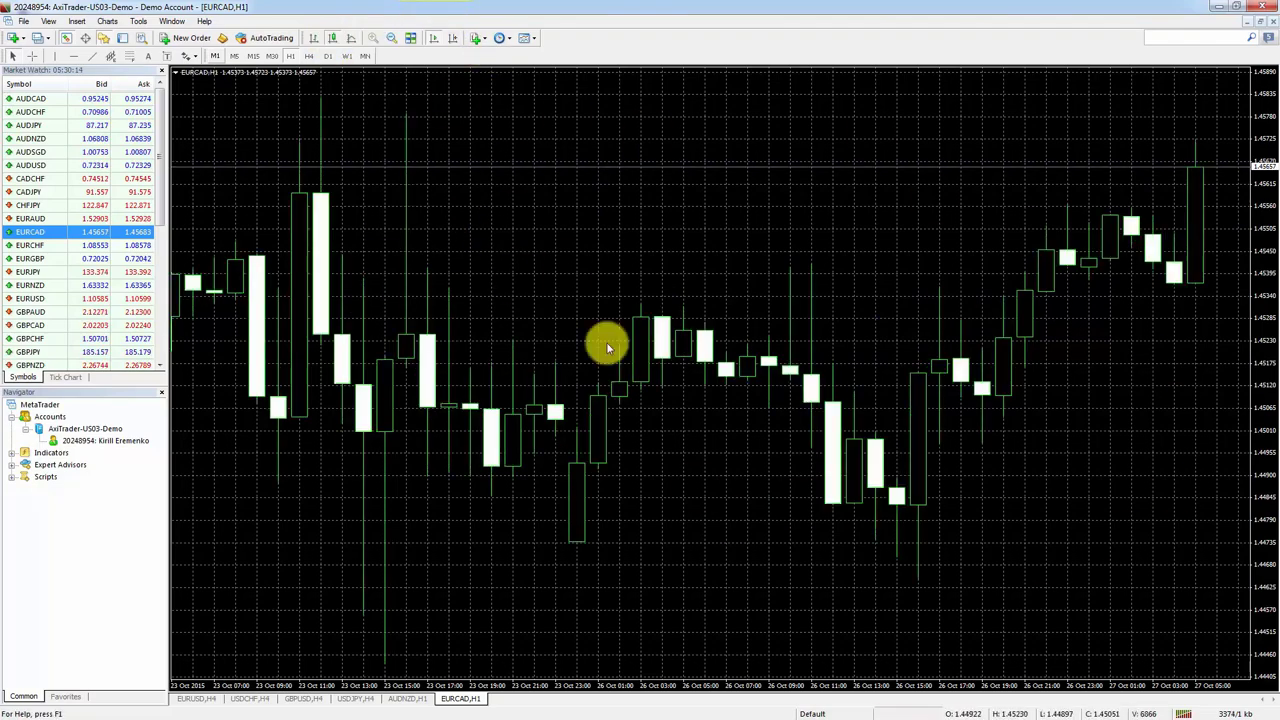
left_click(313, 40)
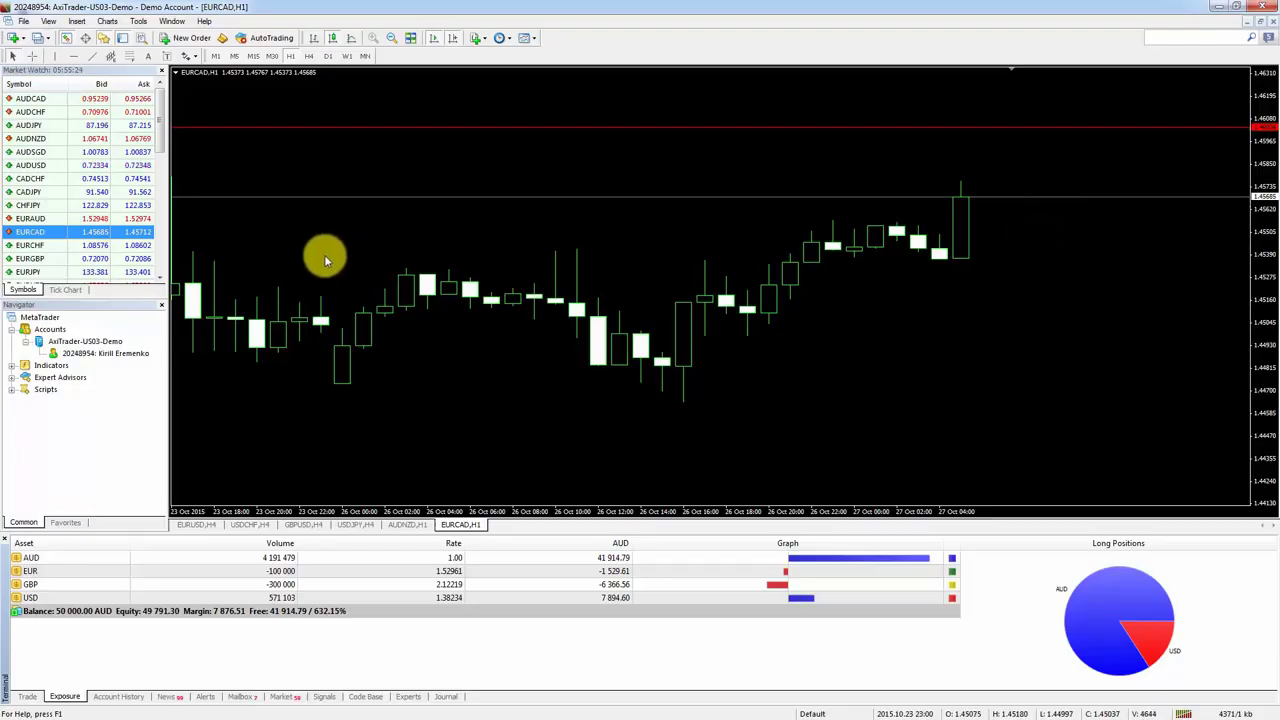
- Open a new chart window for USDCHF from Market Watch and shift the chart end away from the right border
left_click_drag(171, 120, 170, 198)
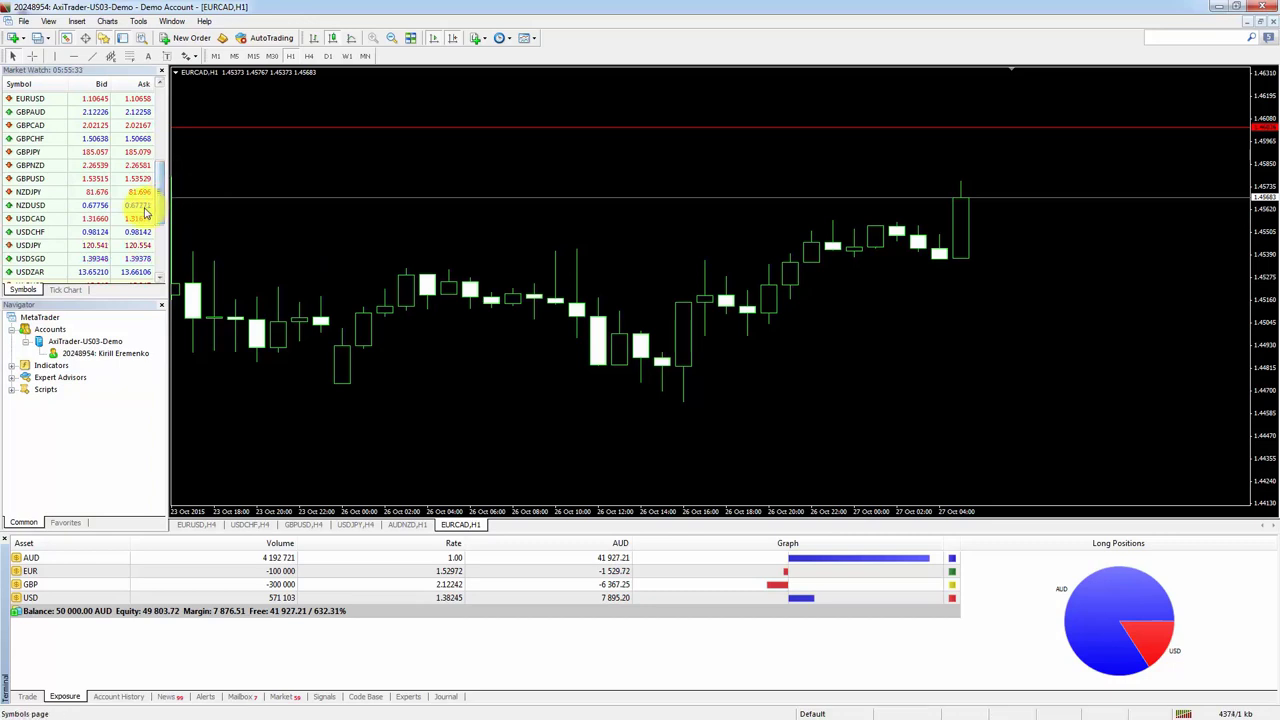
left_click(48, 232)
right_click(48, 235)
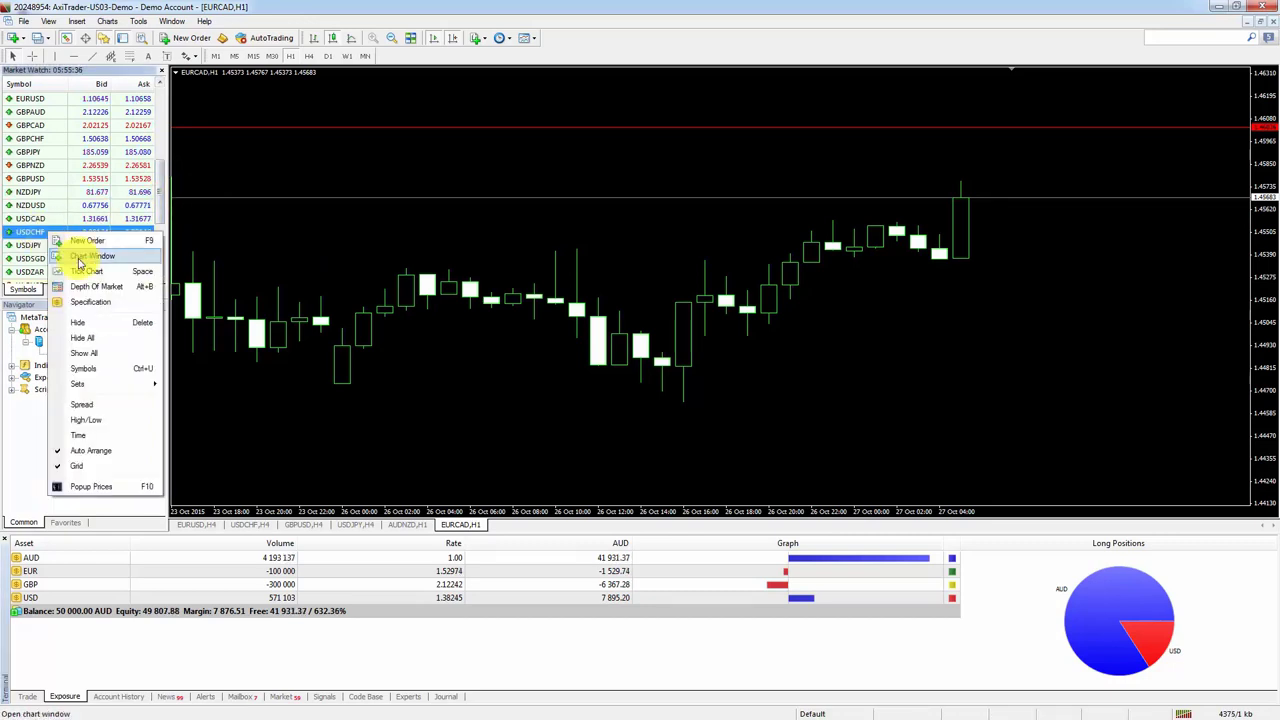
left_click(84, 257)
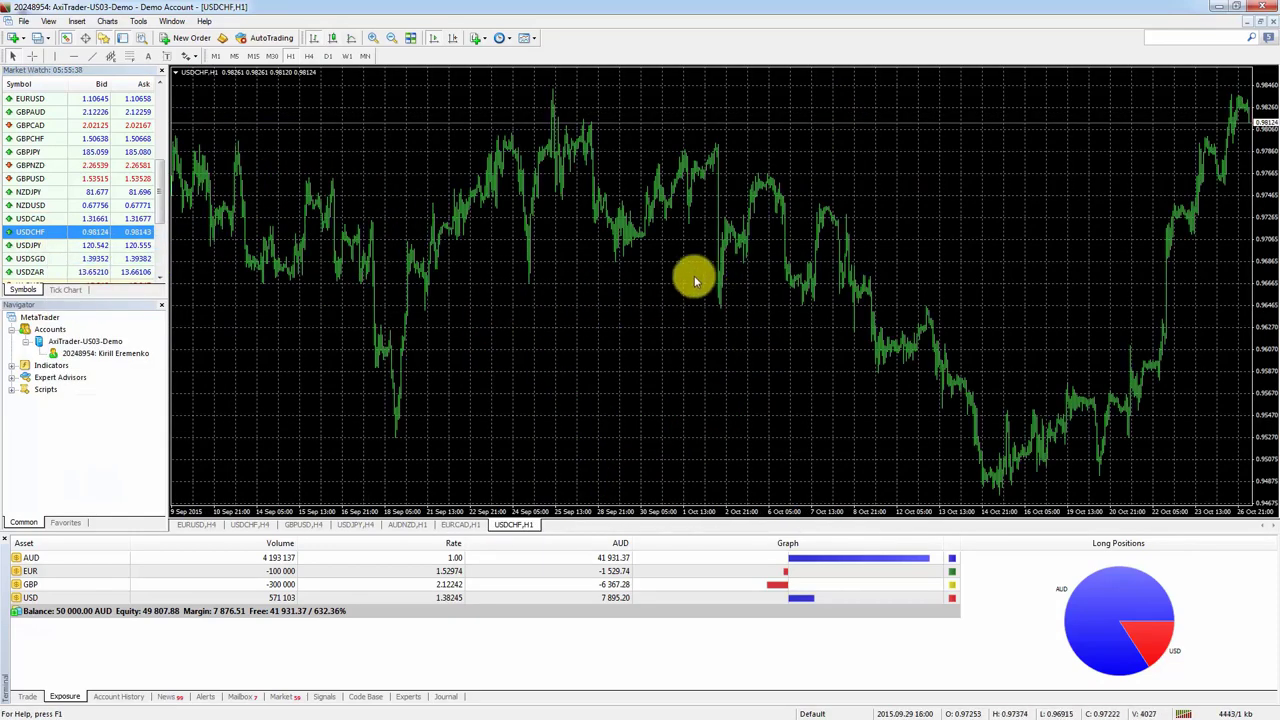
left_click(453, 40)
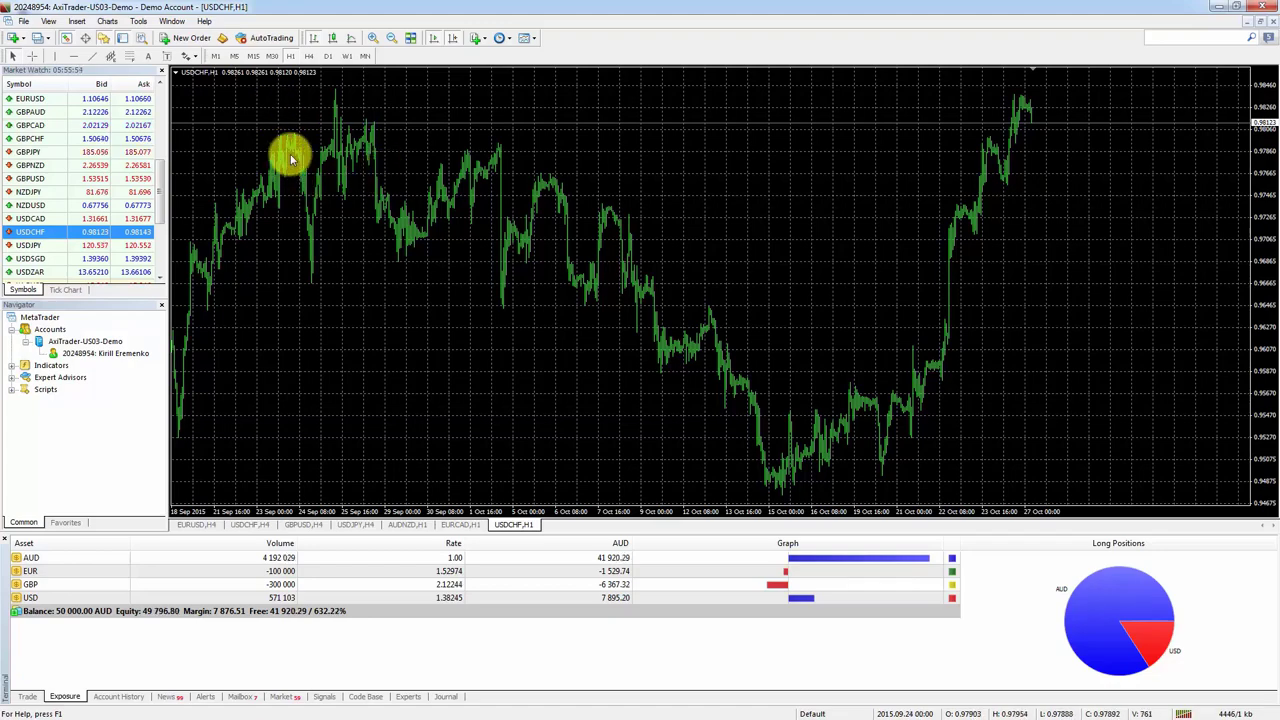
- Zoom in three levels on the USDCHF chart, display it as candlesticks and inspect the rising candles of 26 October
left_click(372, 40)
left_click(372, 40)
left_click(372, 40)
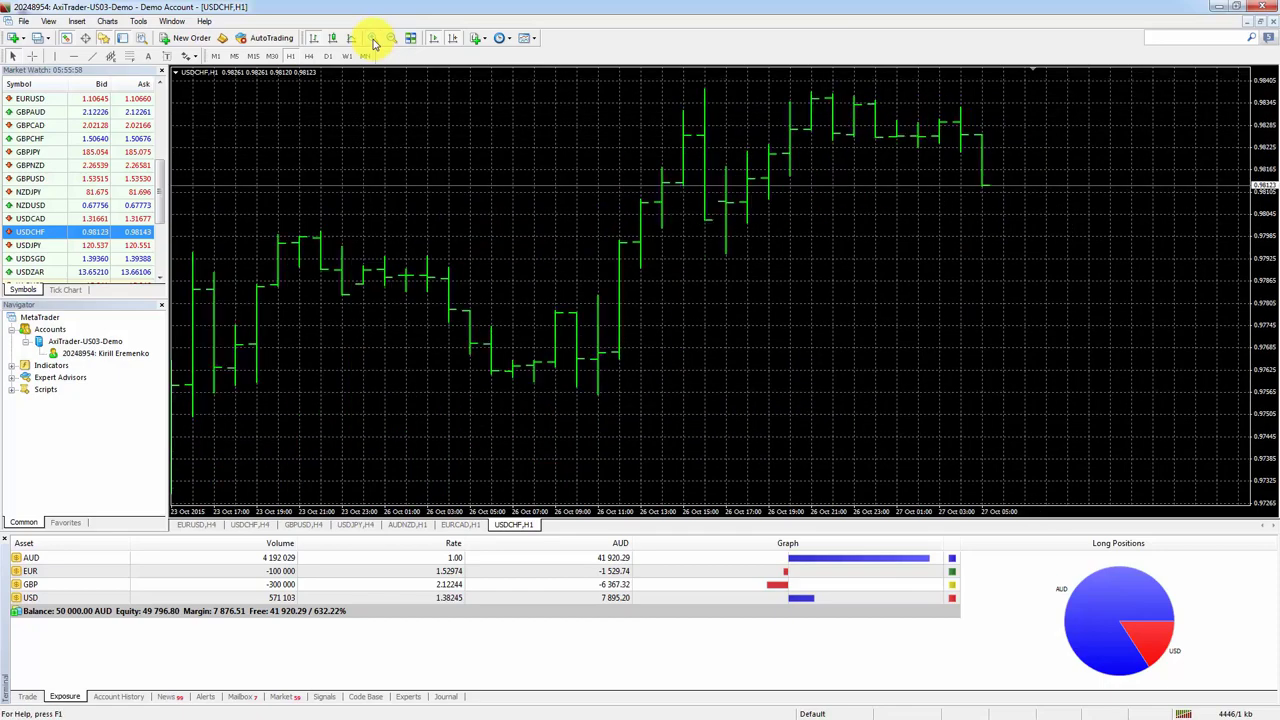
left_click(333, 38)
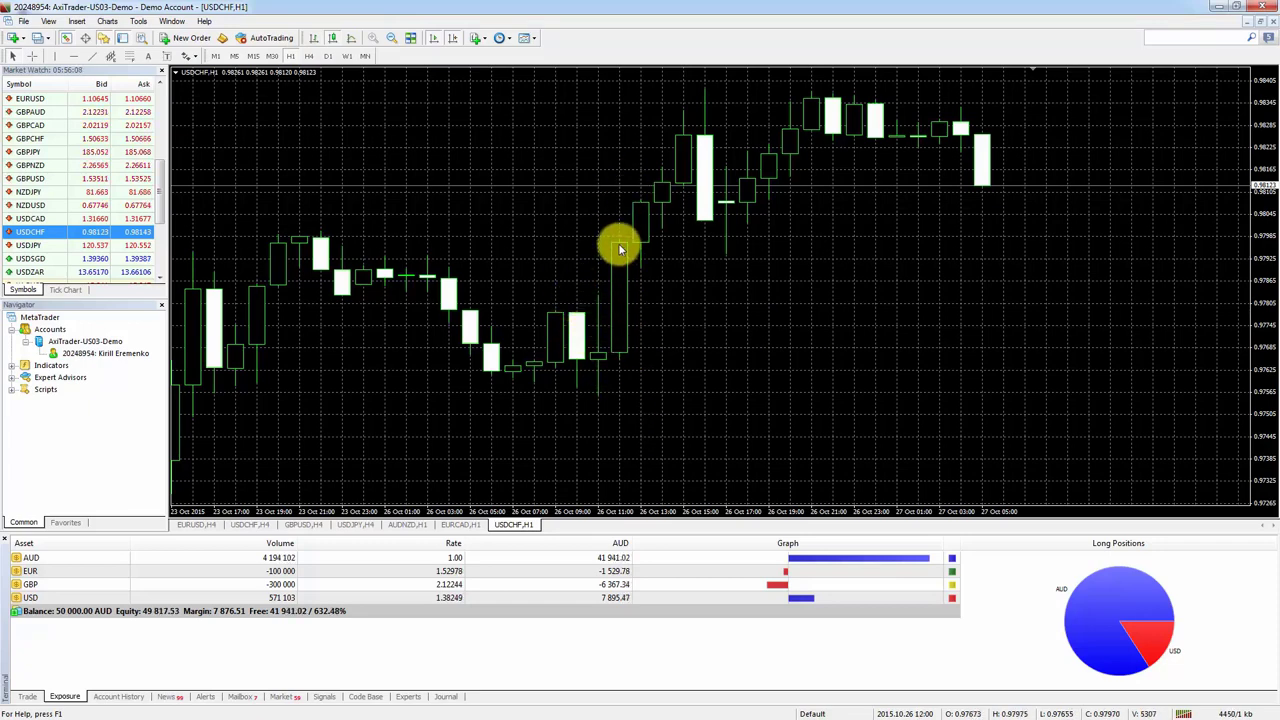
mouse_move(617, 246)
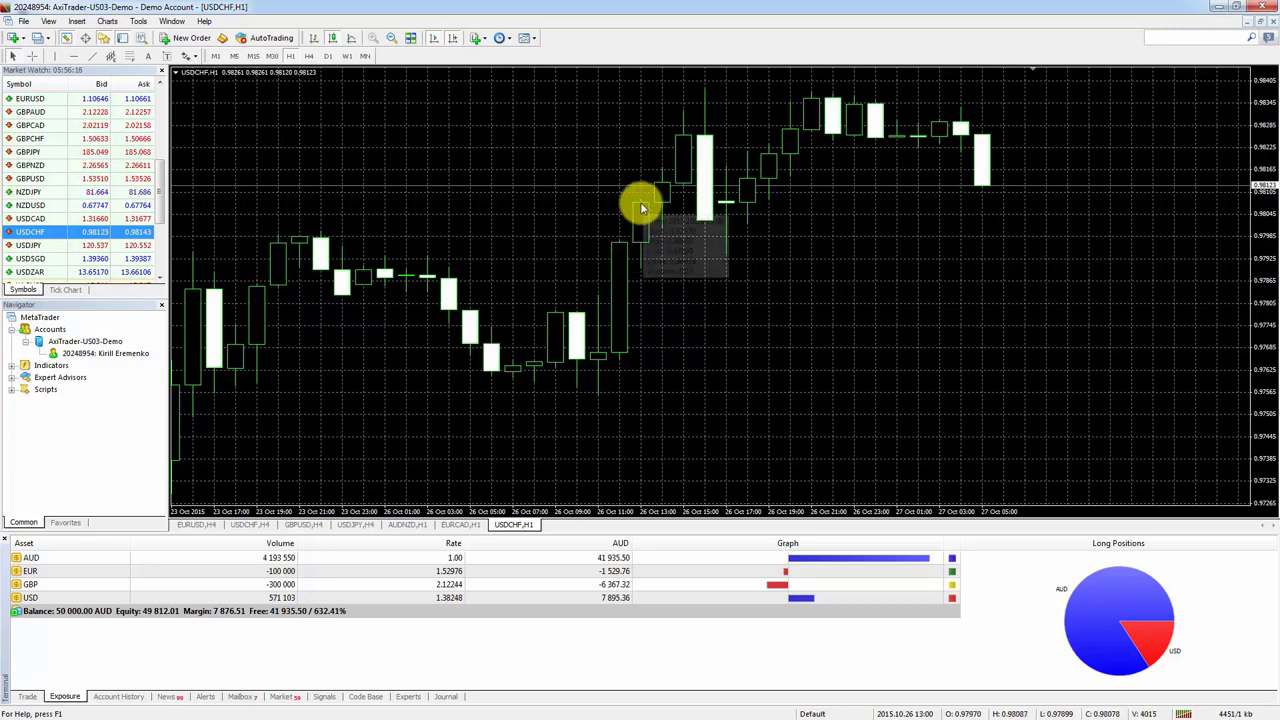
mouse_move(641, 207)
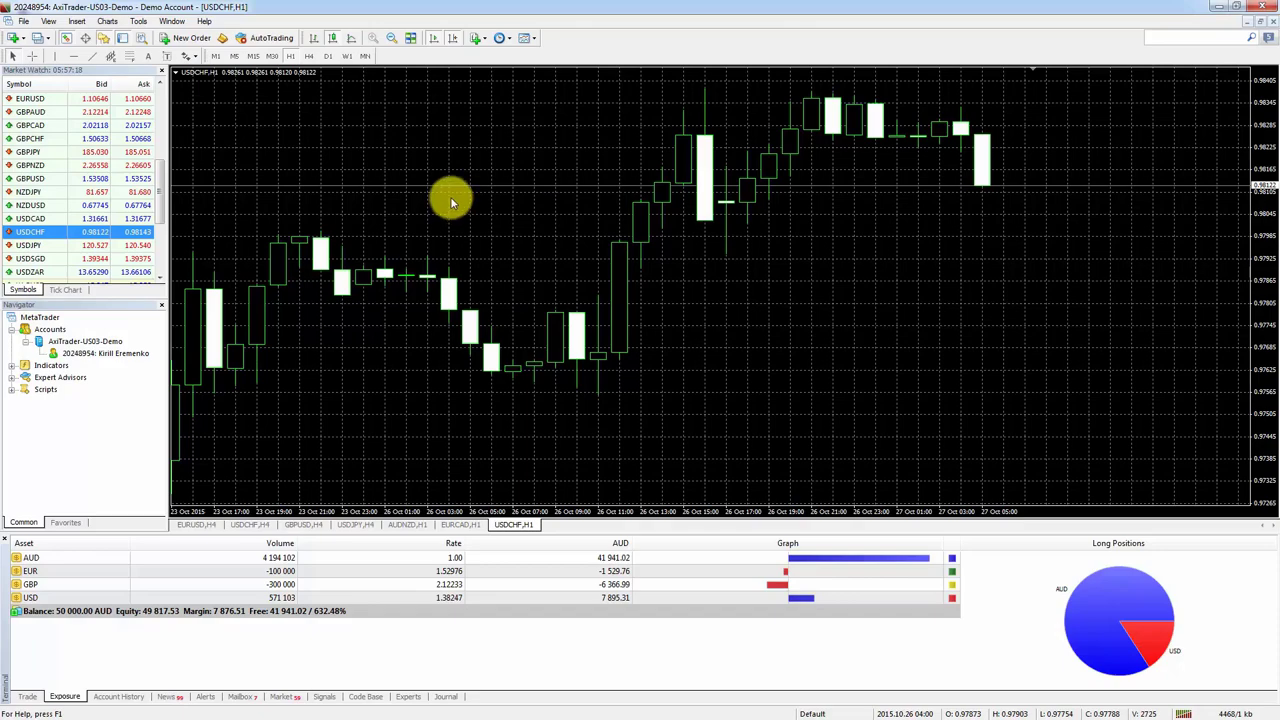
- Switch the USDCHF chart to the M30 timeframe and back to H1, and turn on chart shift
left_click(272, 56)
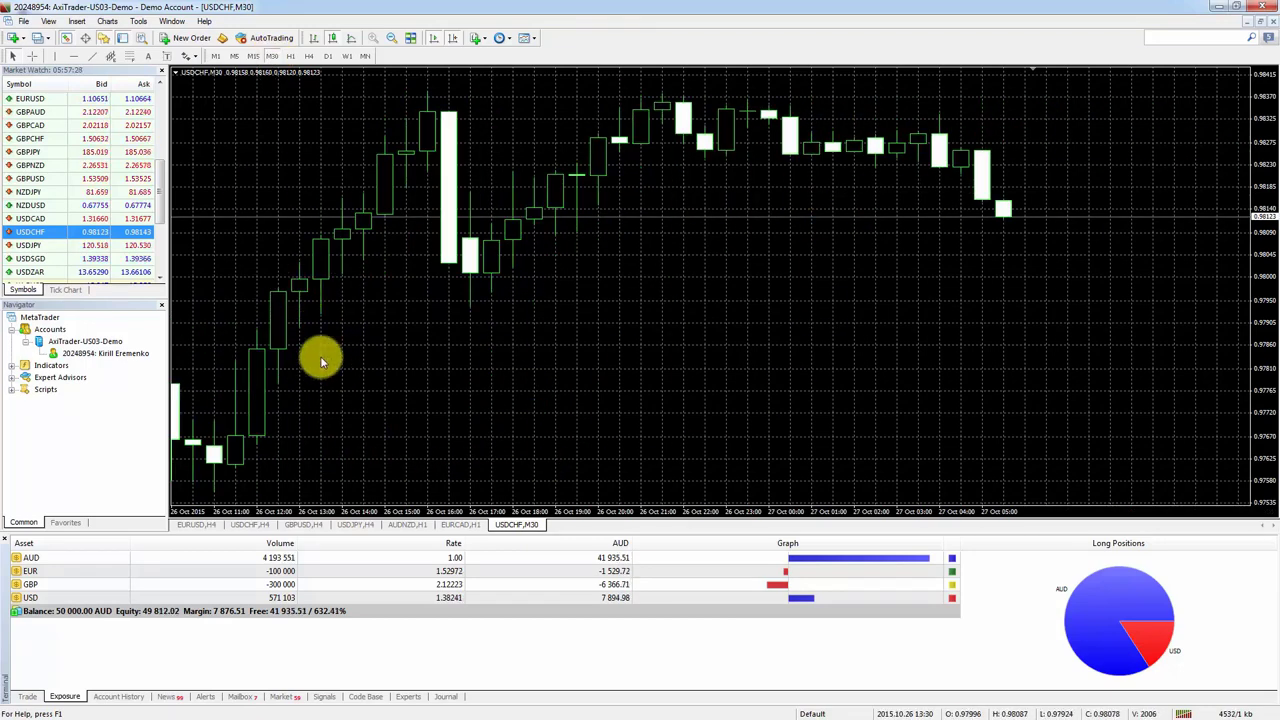
scroll(339, 399, "down", 1)
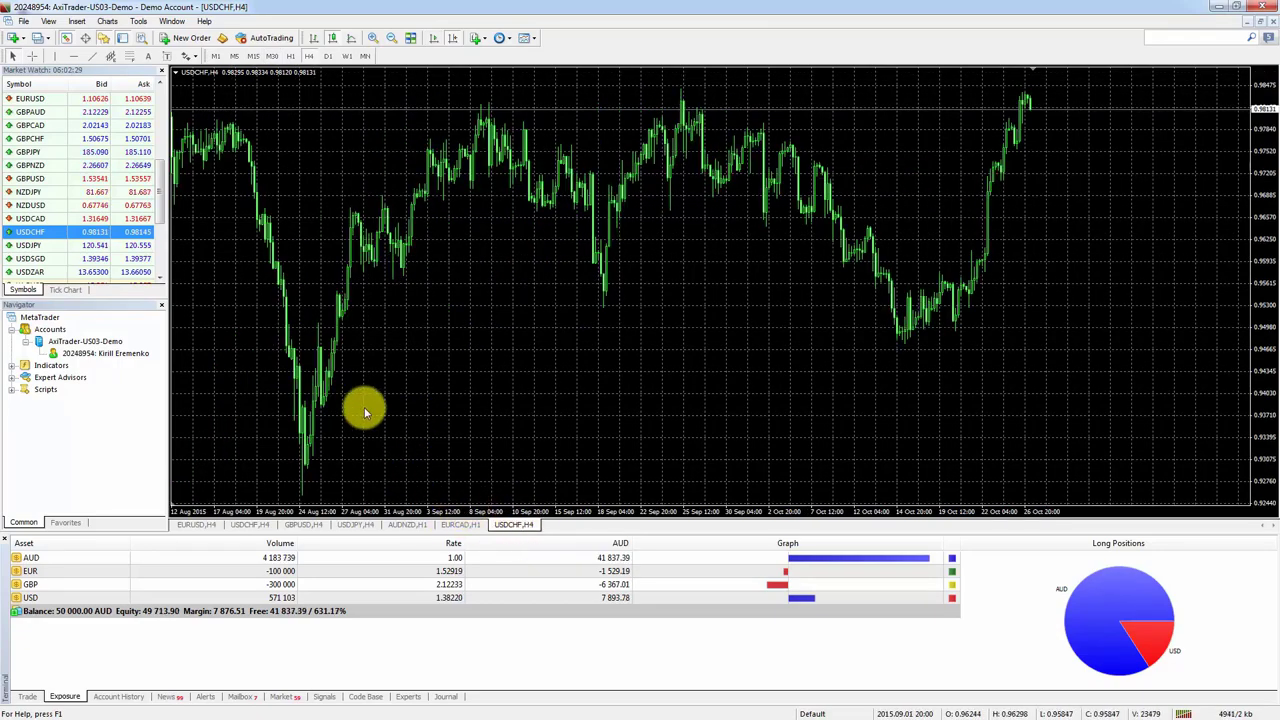
left_click(290, 55)
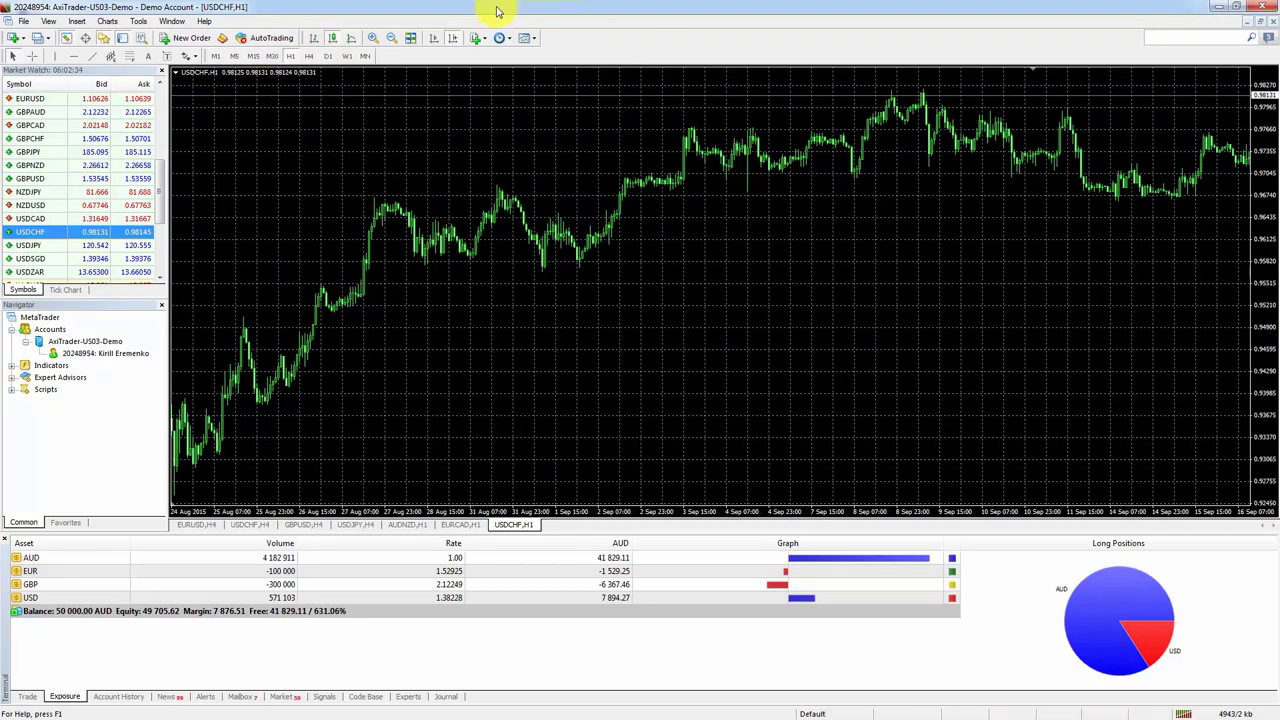
left_click(453, 37)
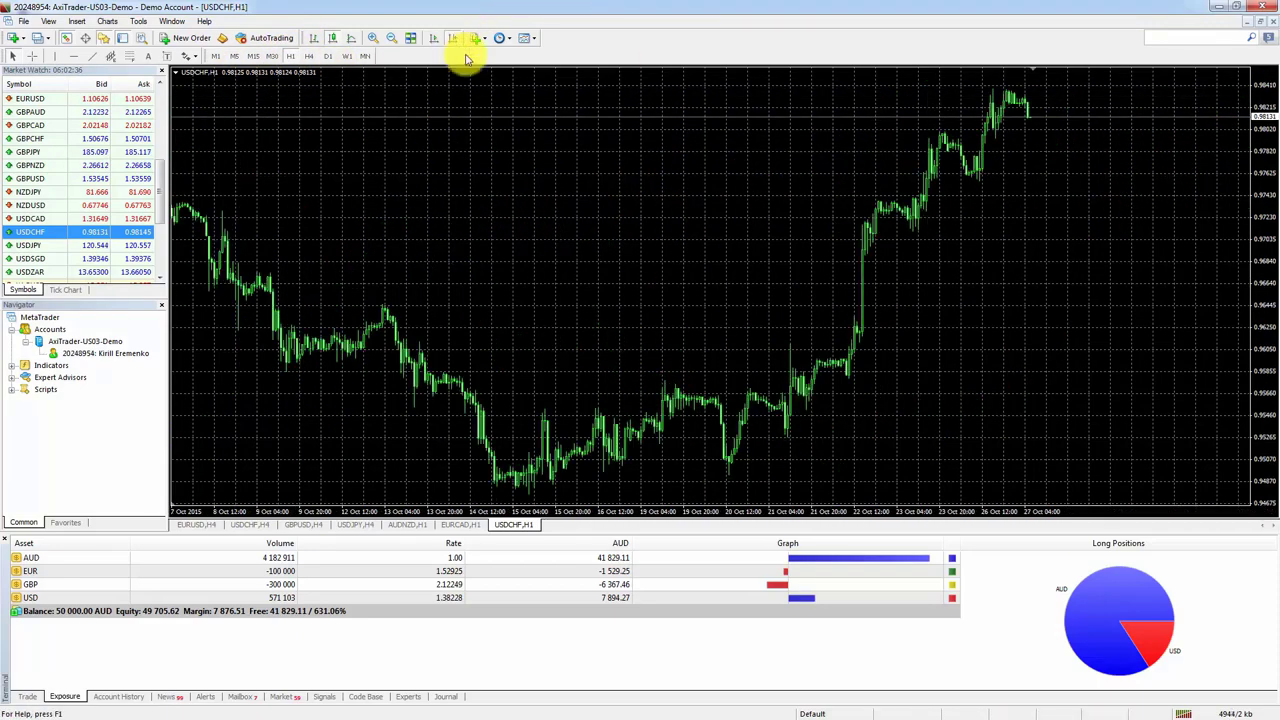
- Restore the USDCHF chart to a floating window and resize it to fill the left part of the chart area
left_click(1252, 21)
left_click_drag(894, 170, 820, 74)
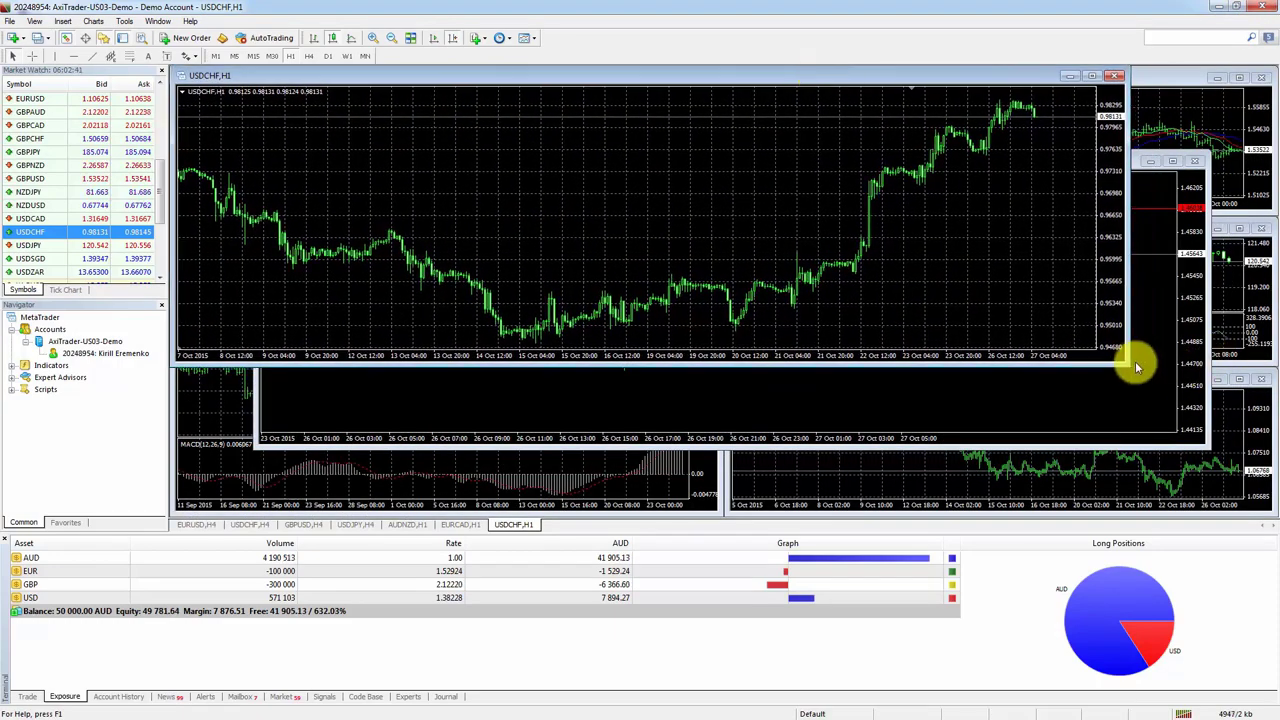
left_click_drag(1125, 366, 600, 512)
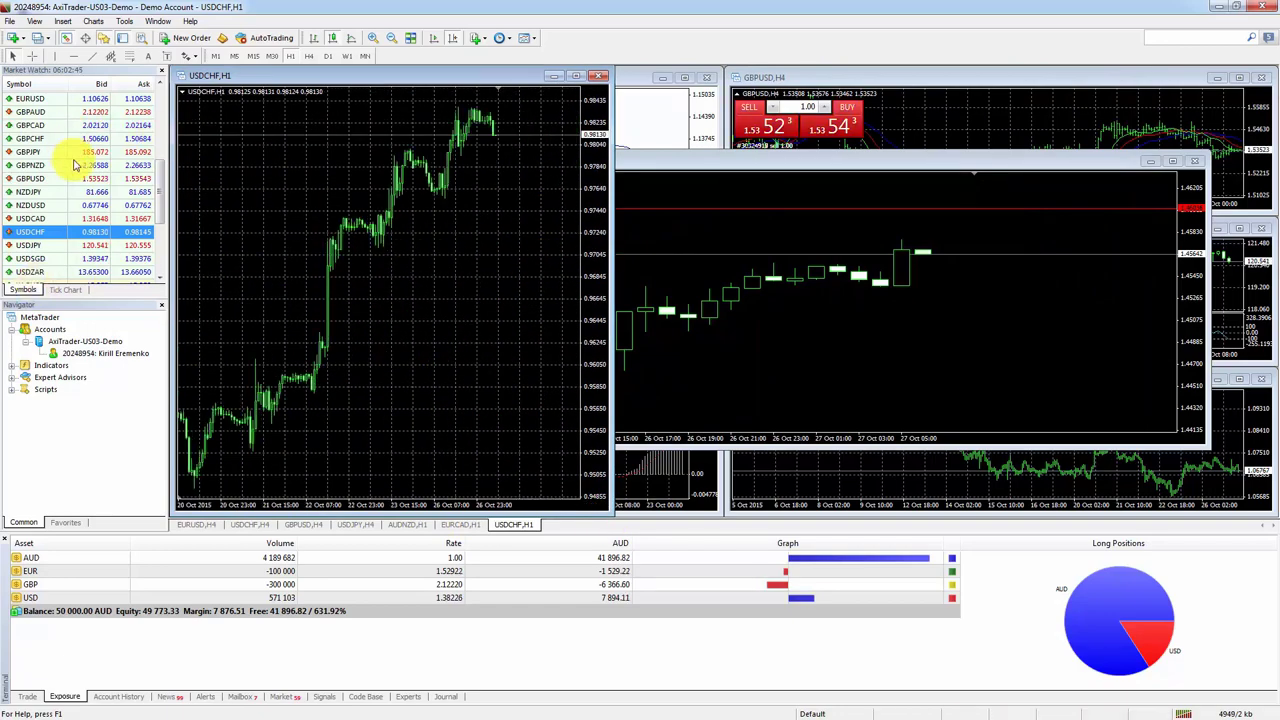
- Open a second USDCHF chart window and fit it into the space beside the first one
right_click(35, 236)
left_click(70, 254)
left_click_drag(314, 194, 330, 77)
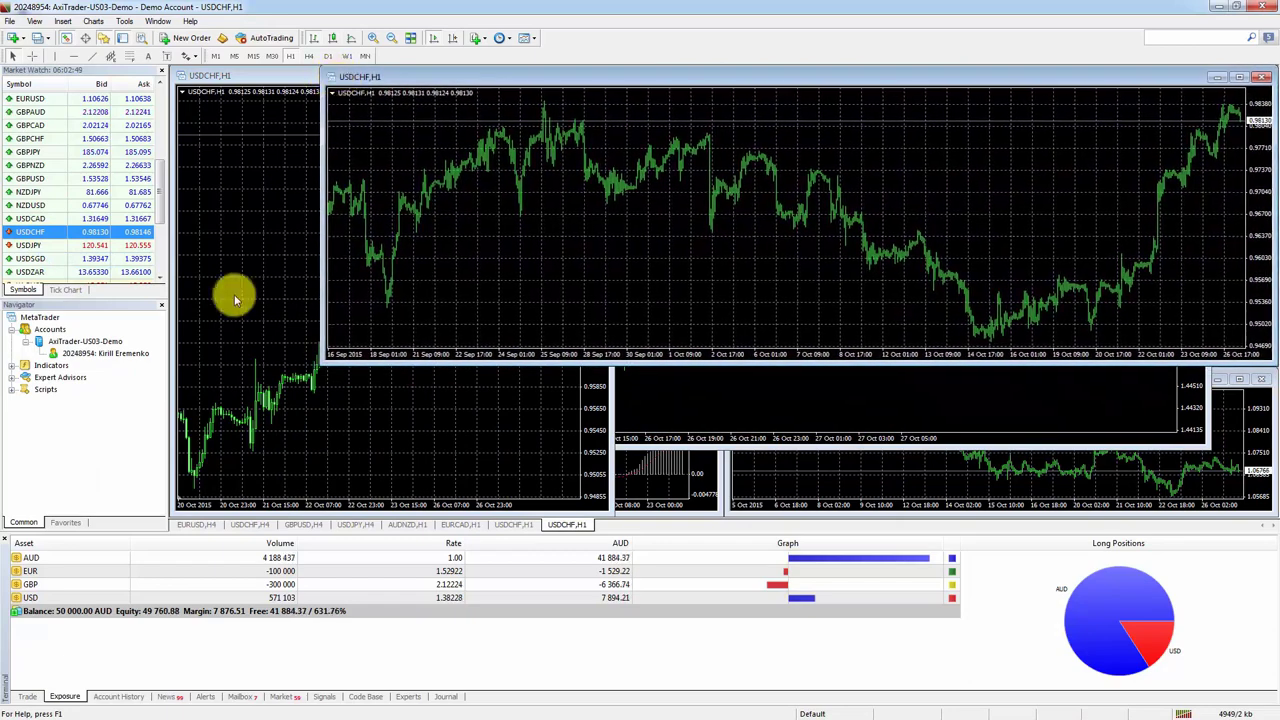
left_click_drag(326, 373, 611, 517)
- Set the second USDCHF chart to the Daily timeframe with chart shift on, zoomed in two levels
left_click(328, 56)
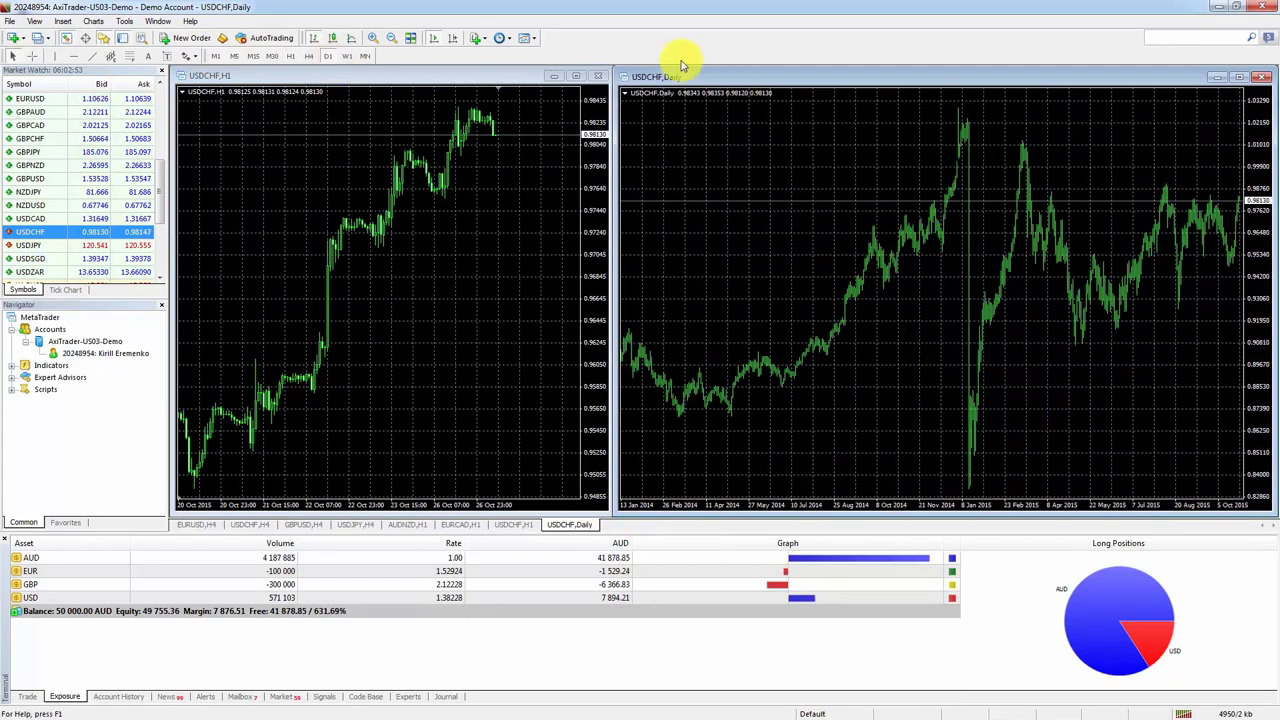
left_click(450, 40)
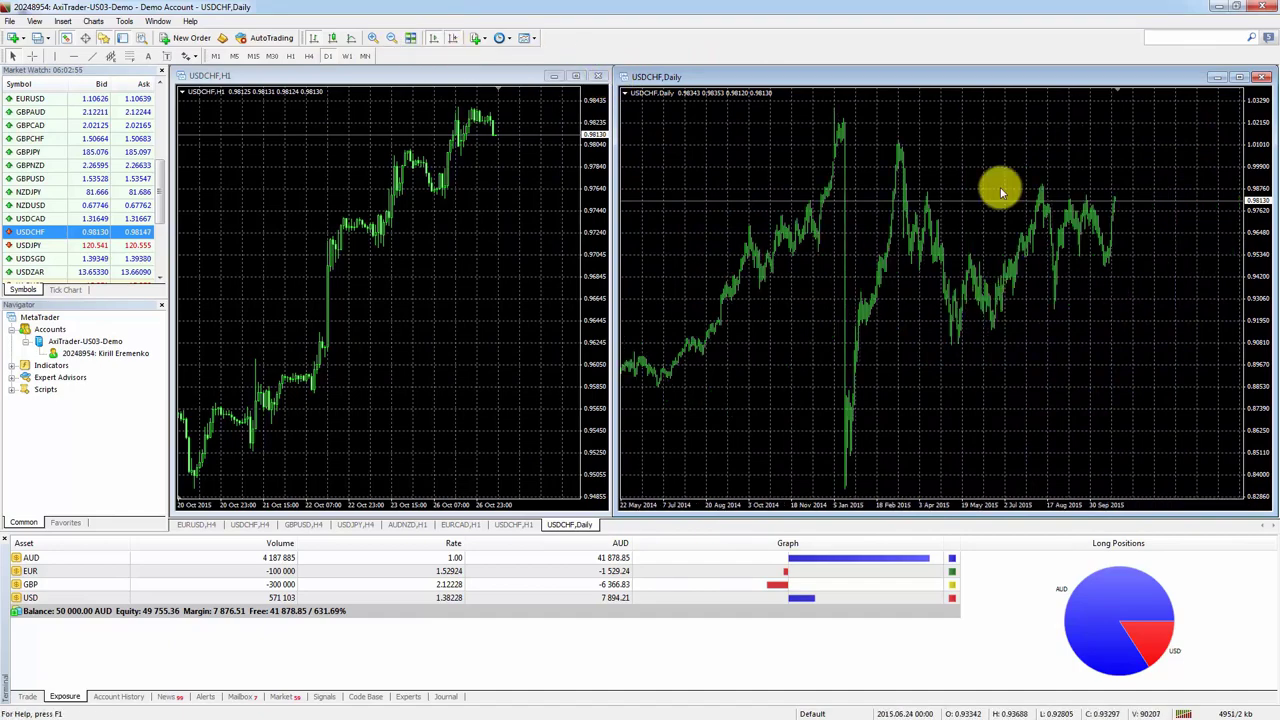
left_click(390, 39)
left_click(390, 39)
left_click(392, 39)
left_click(372, 38)
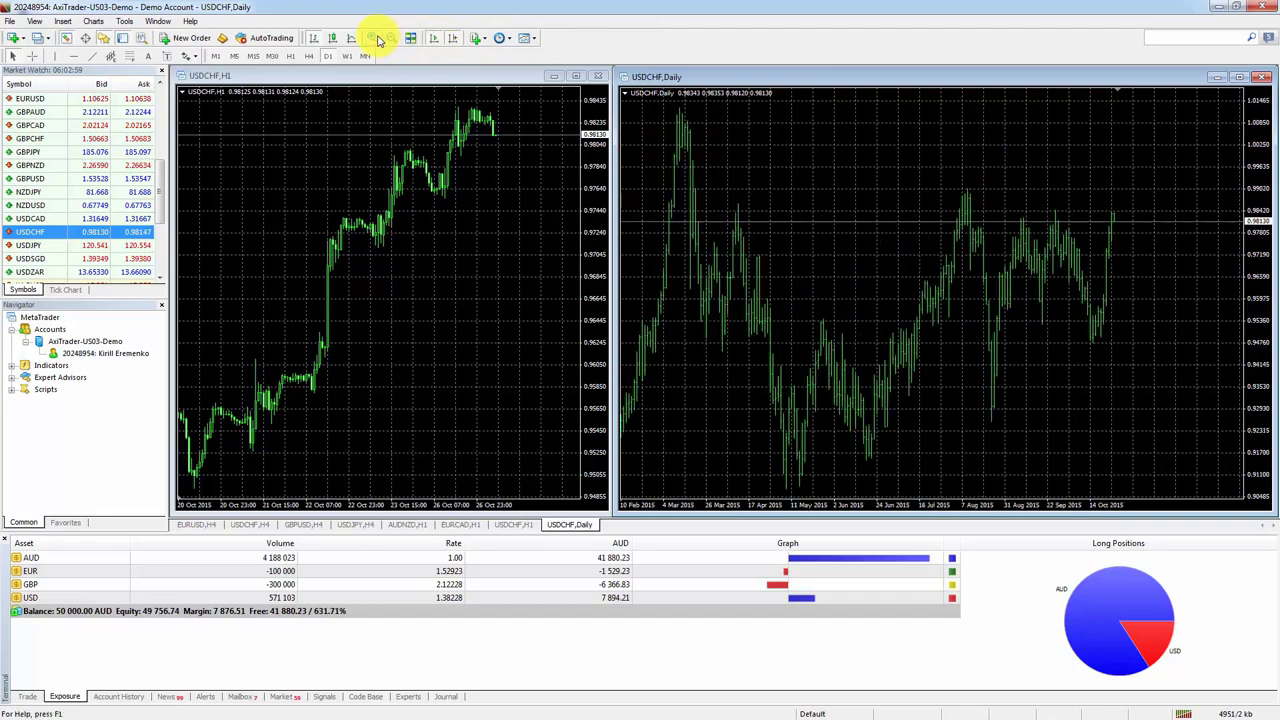
left_click(372, 38)
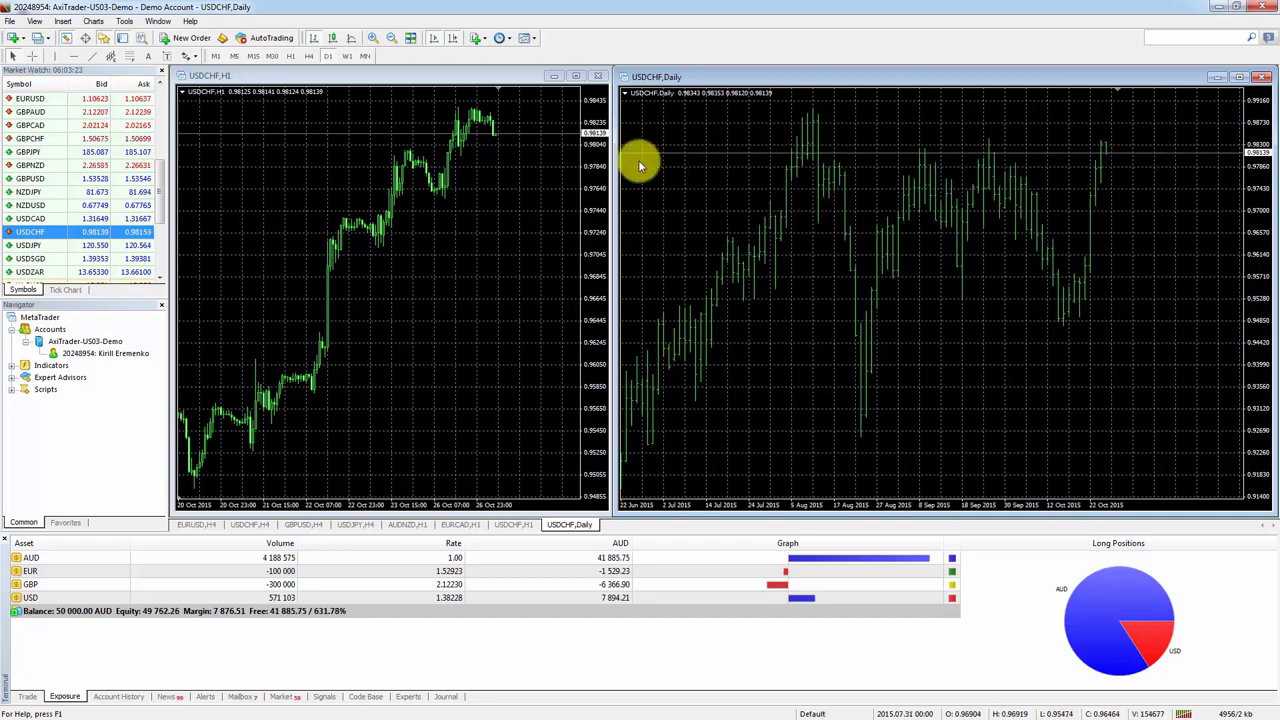
- Switch the second USDCHF chart to the M15 timeframe and display it as candlesticks
scroll(800, 135, "down", 1)
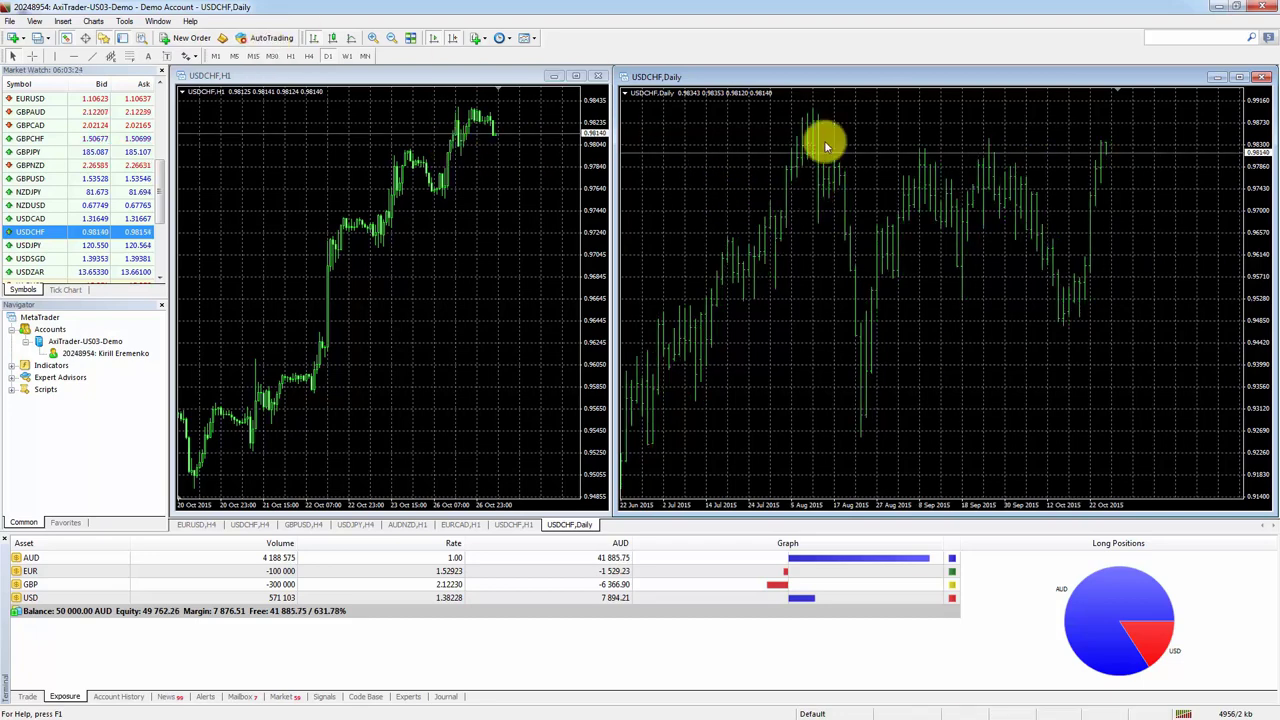
left_click(253, 56)
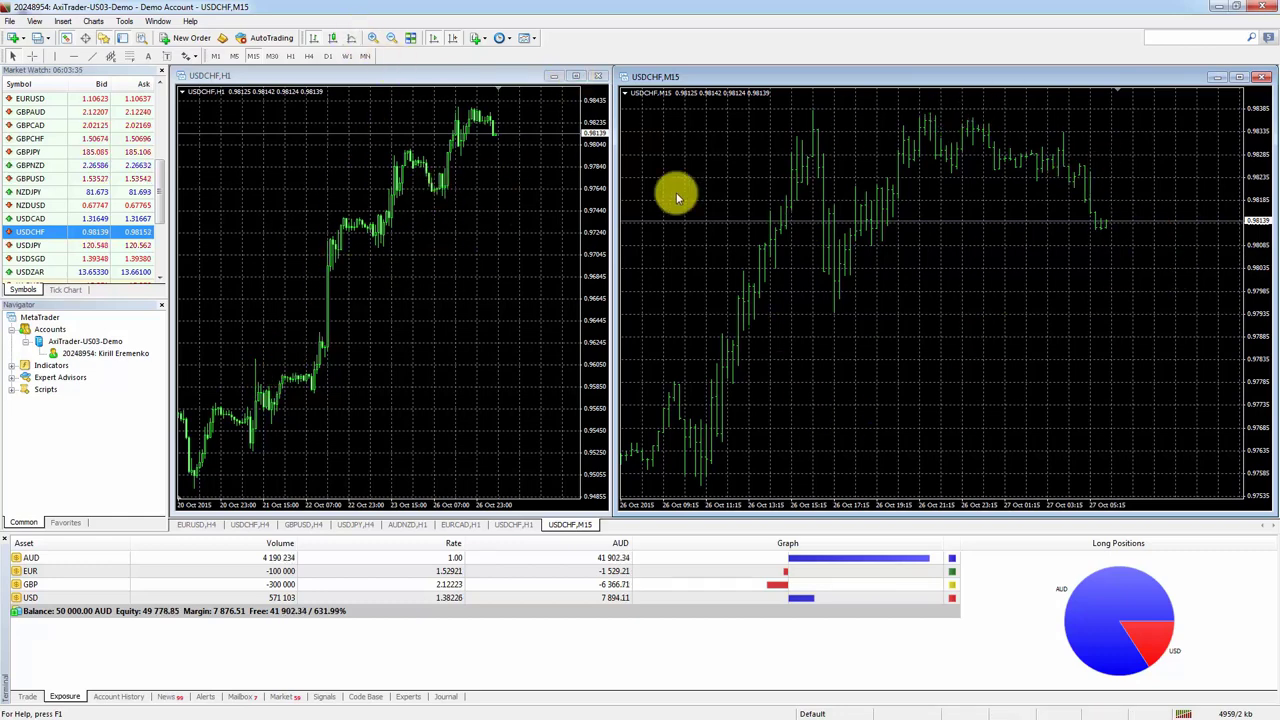
left_click(332, 37)
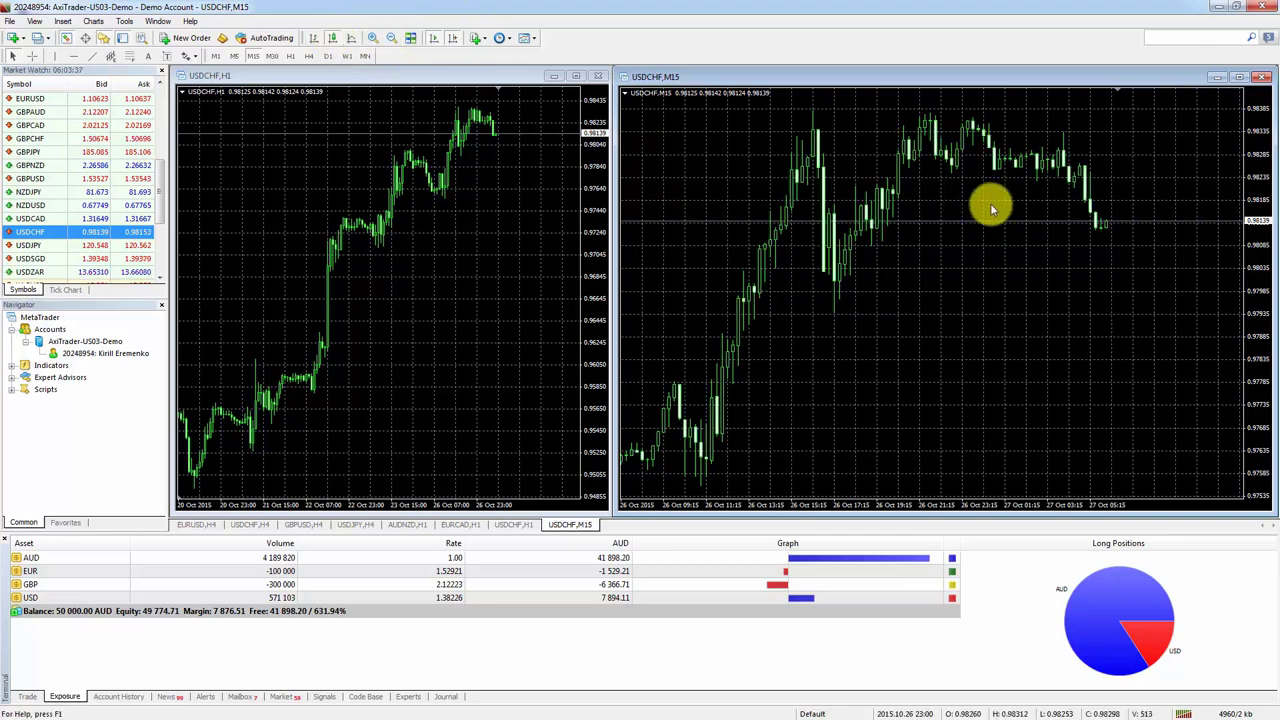
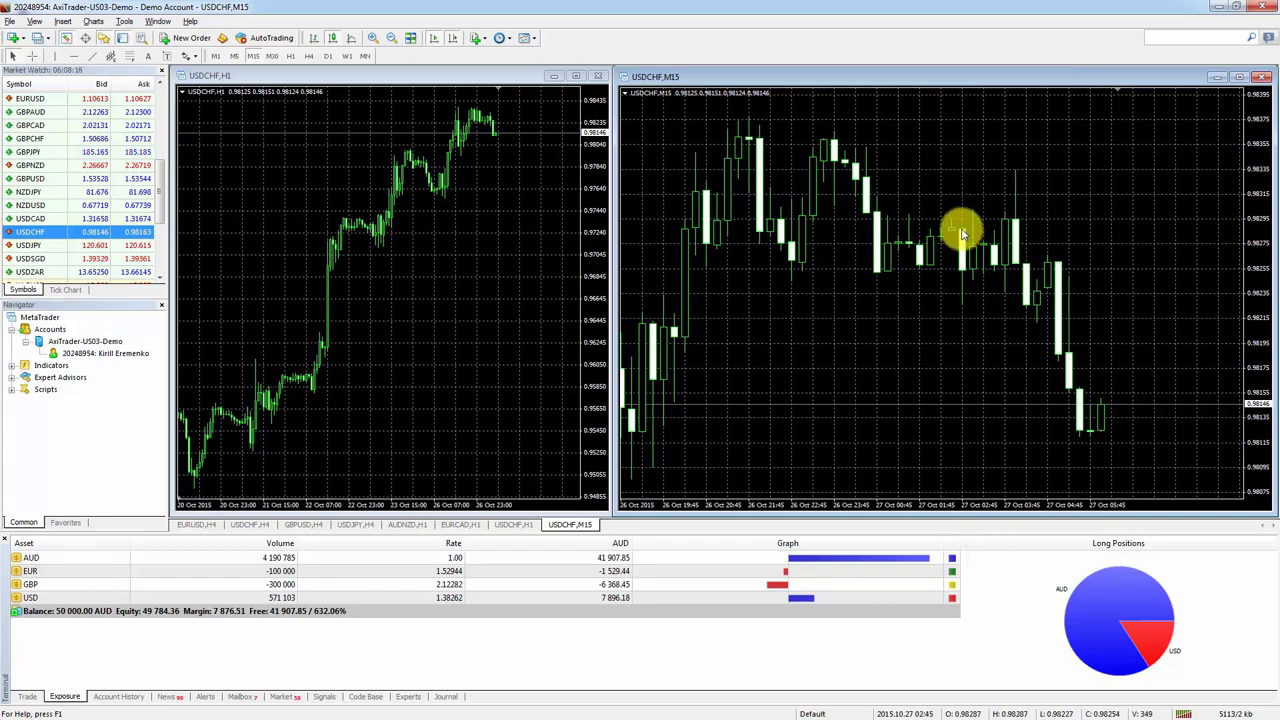
- Inspect the 2:45 candle of 27 October on the USDCHF M15 chart with the crosshair
mouse_move(961, 275)
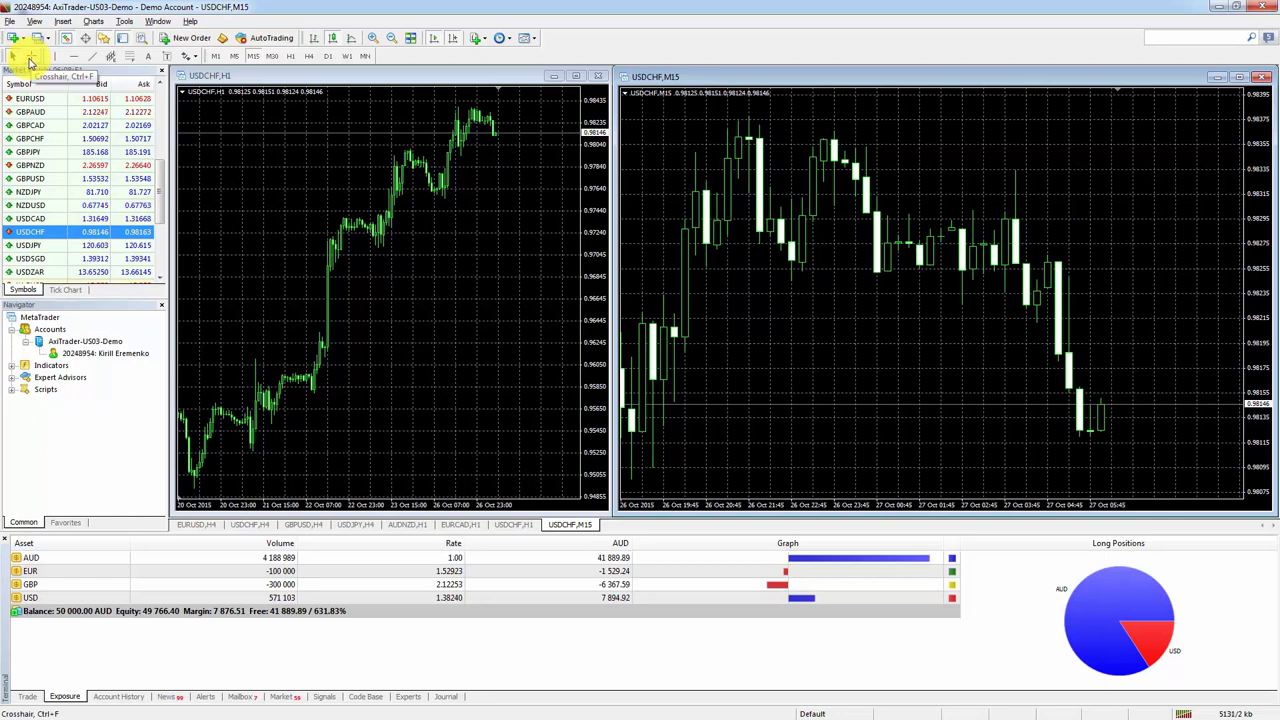
left_click(30, 60)
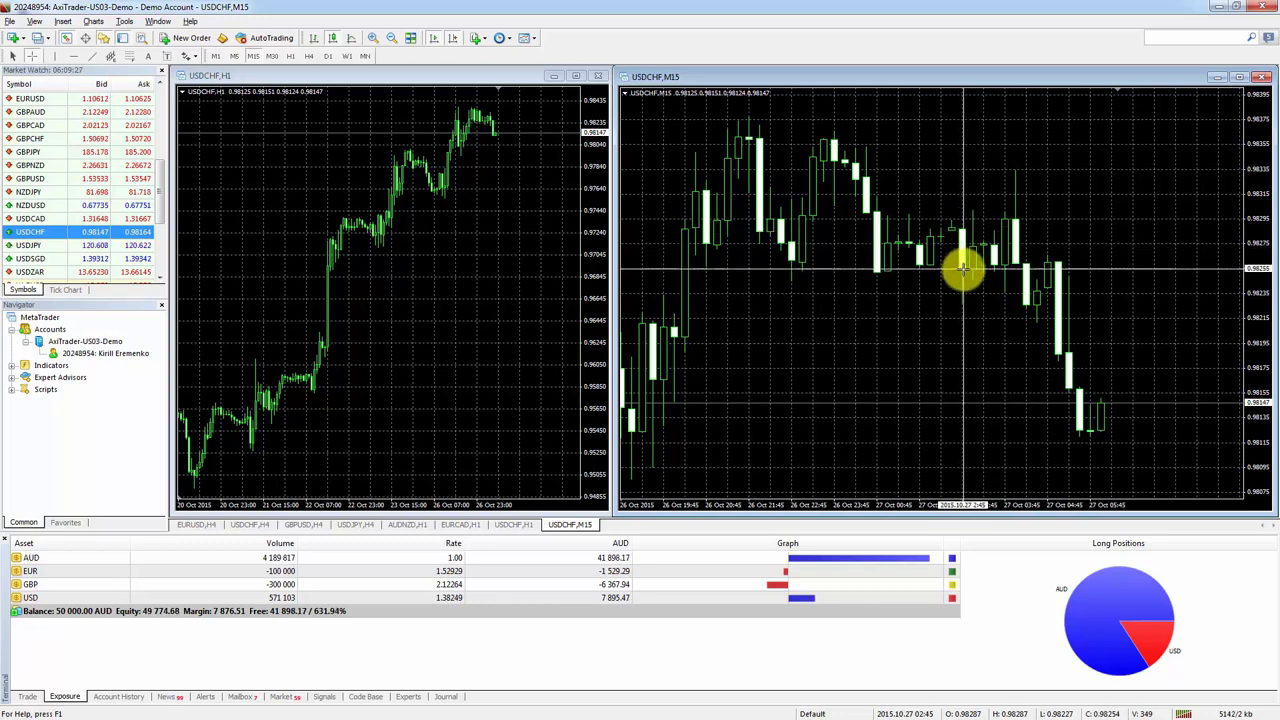
mouse_move(961, 270)
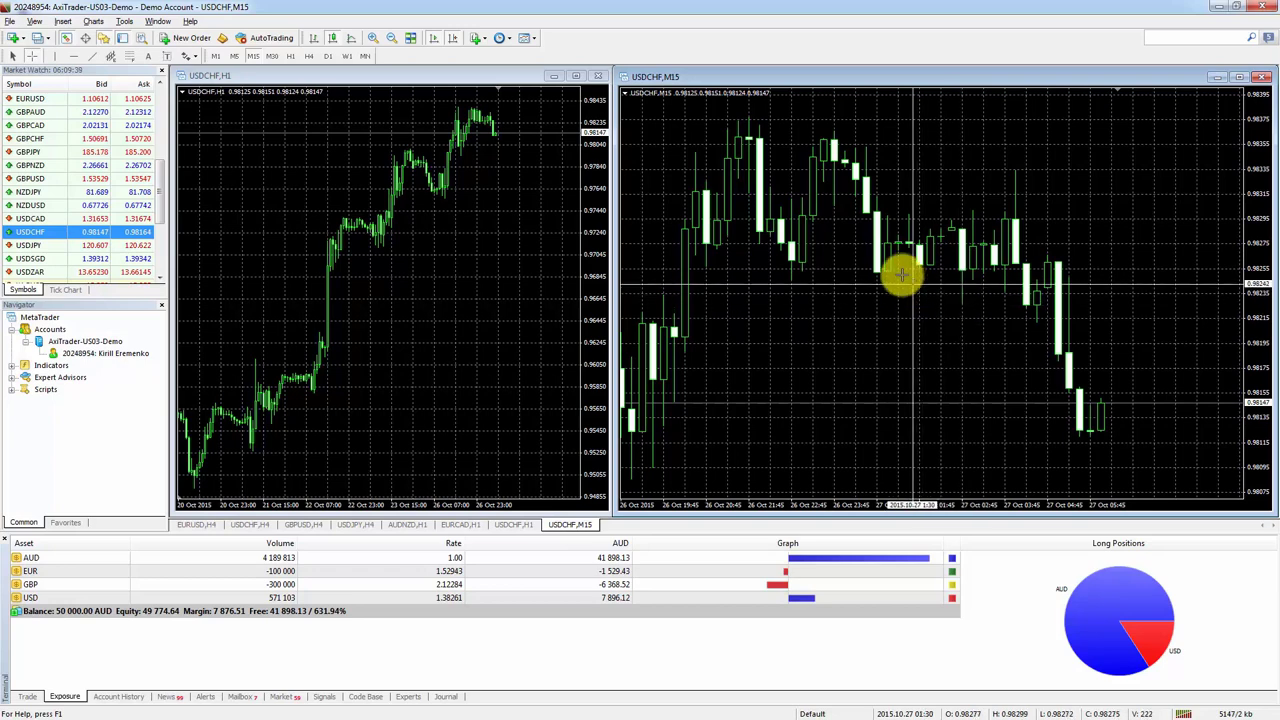
- Activate the USDCHF H1 chart, try the crosshair across the M15 chart, and return to the normal cursor
left_click(525, 275)
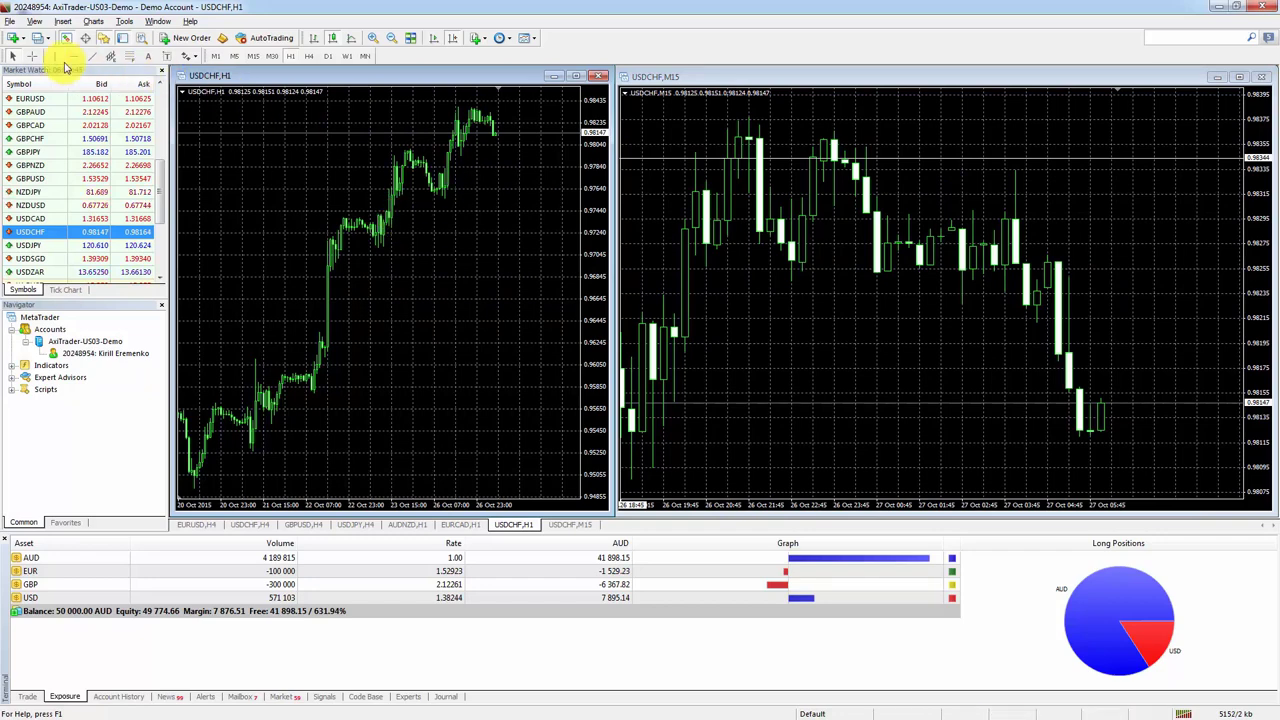
left_click(32, 60)
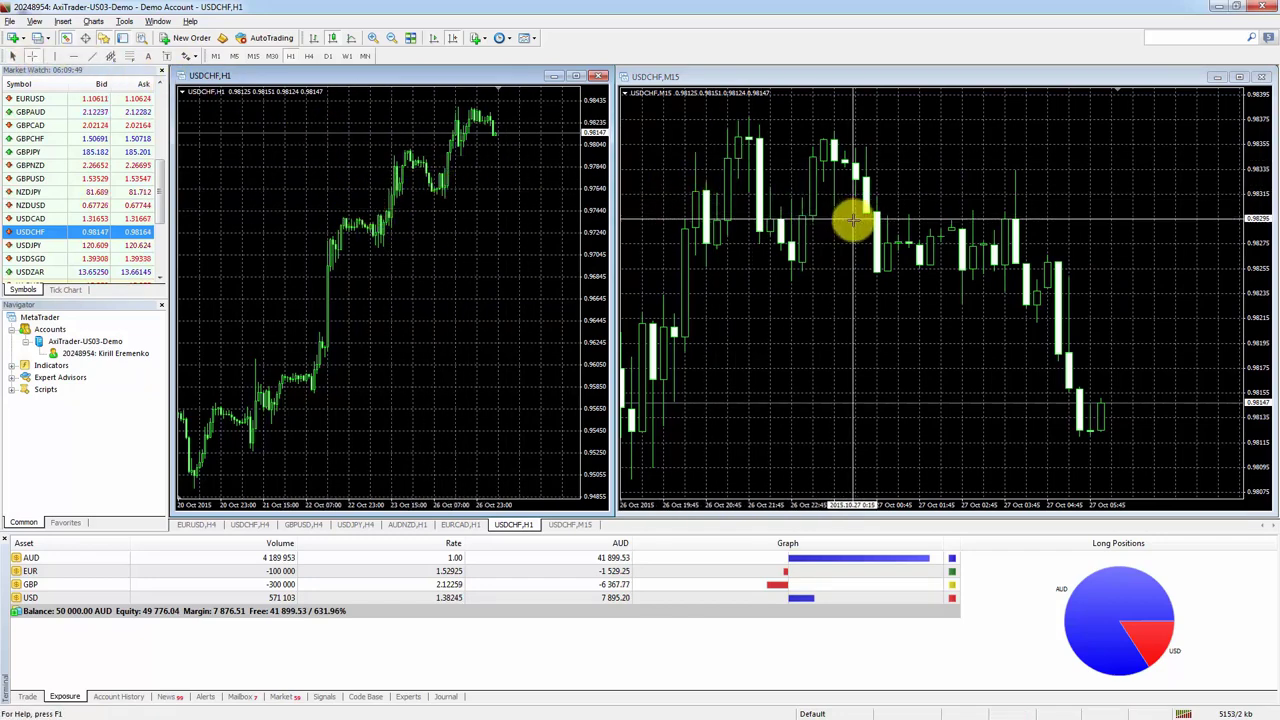
left_click(12, 56)
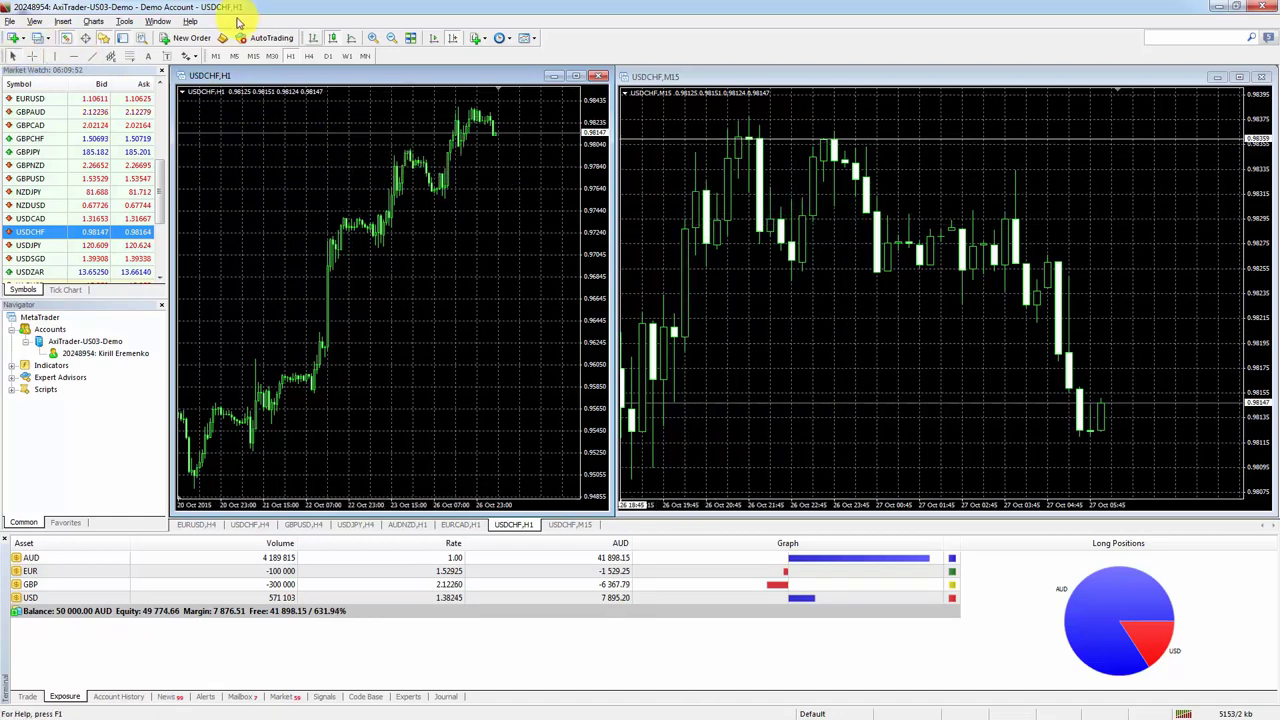
left_click(32, 56)
left_click(665, 127)
left_click(12, 56)
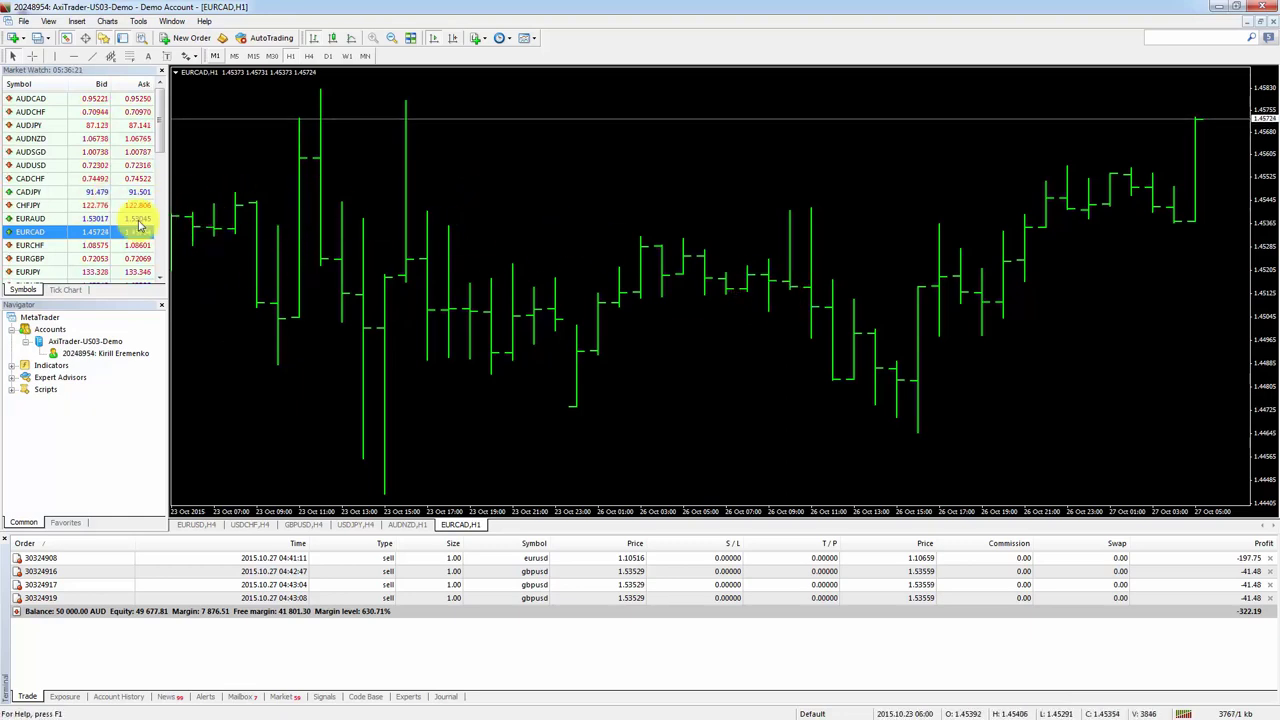
- Browse the EURCAD H1 price history back to mid-October 2015 and return to the latest bar
scroll(280, 240, "down", 3)
scroll(285, 246, "up", 3)
scroll(290, 245, "down", 10)
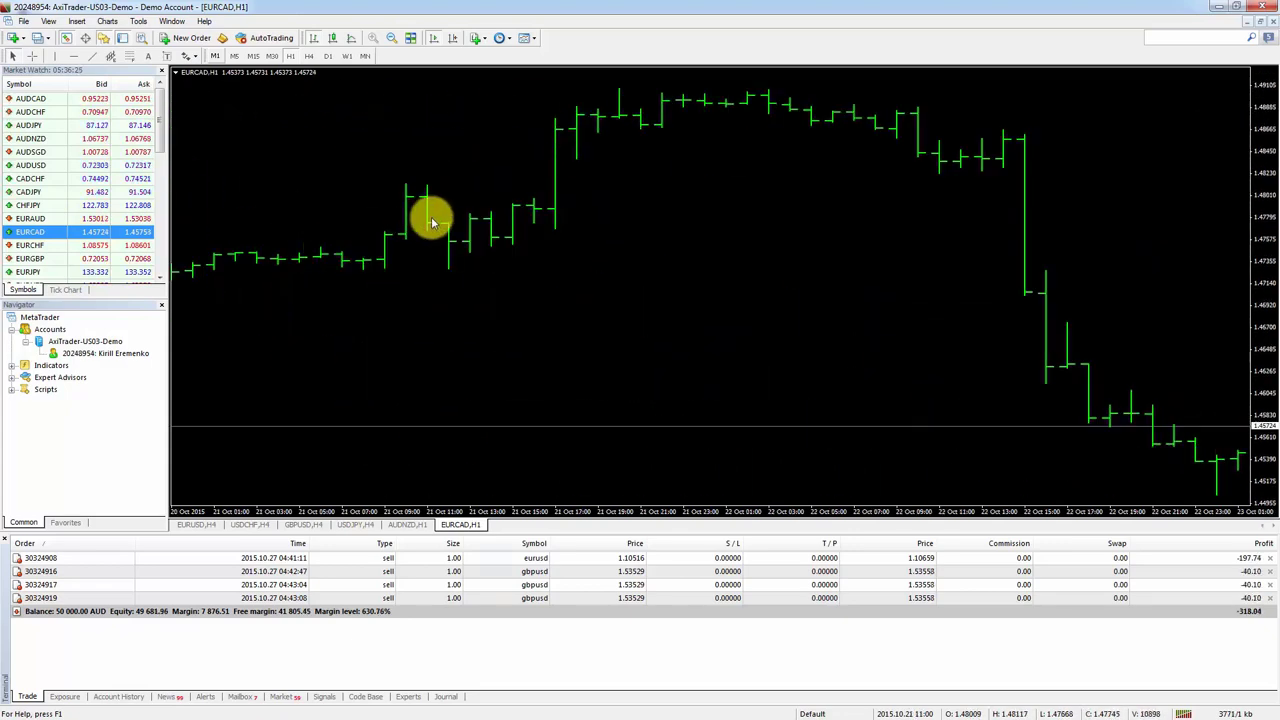
scroll(655, 216, "up", 3)
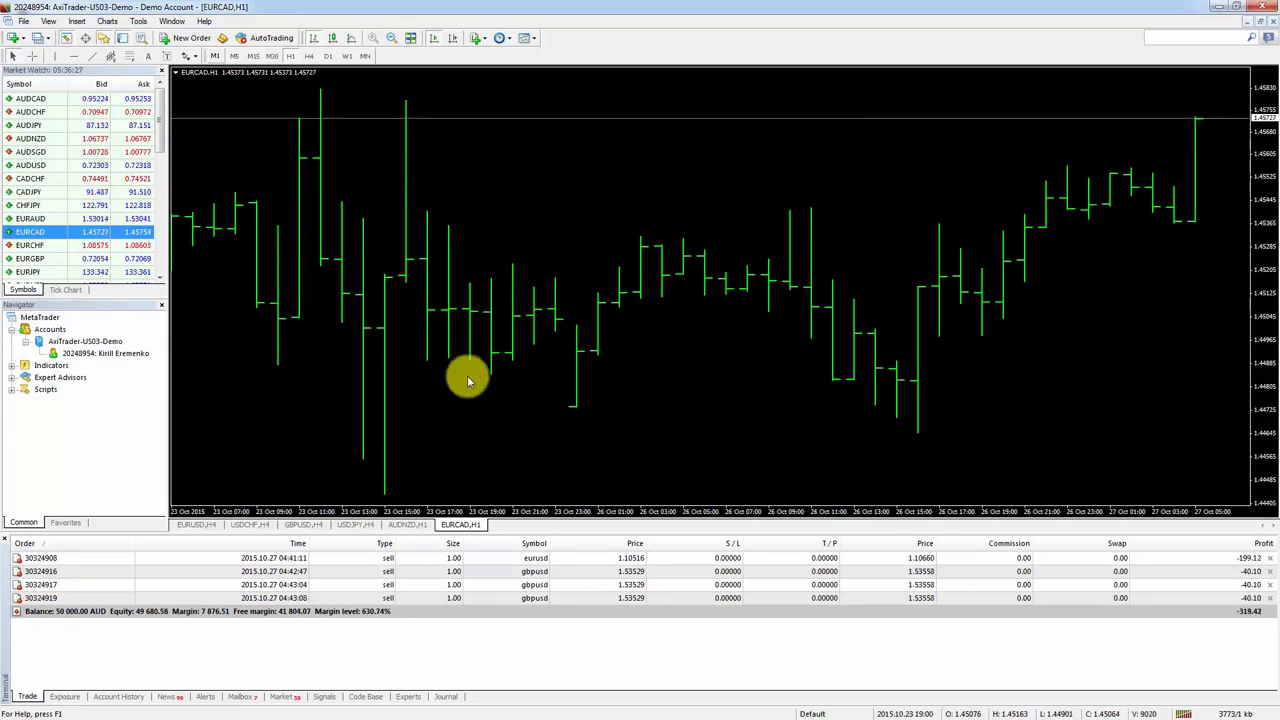
scroll(376, 238, "up", 3)
scroll(486, 232, "up", 8)
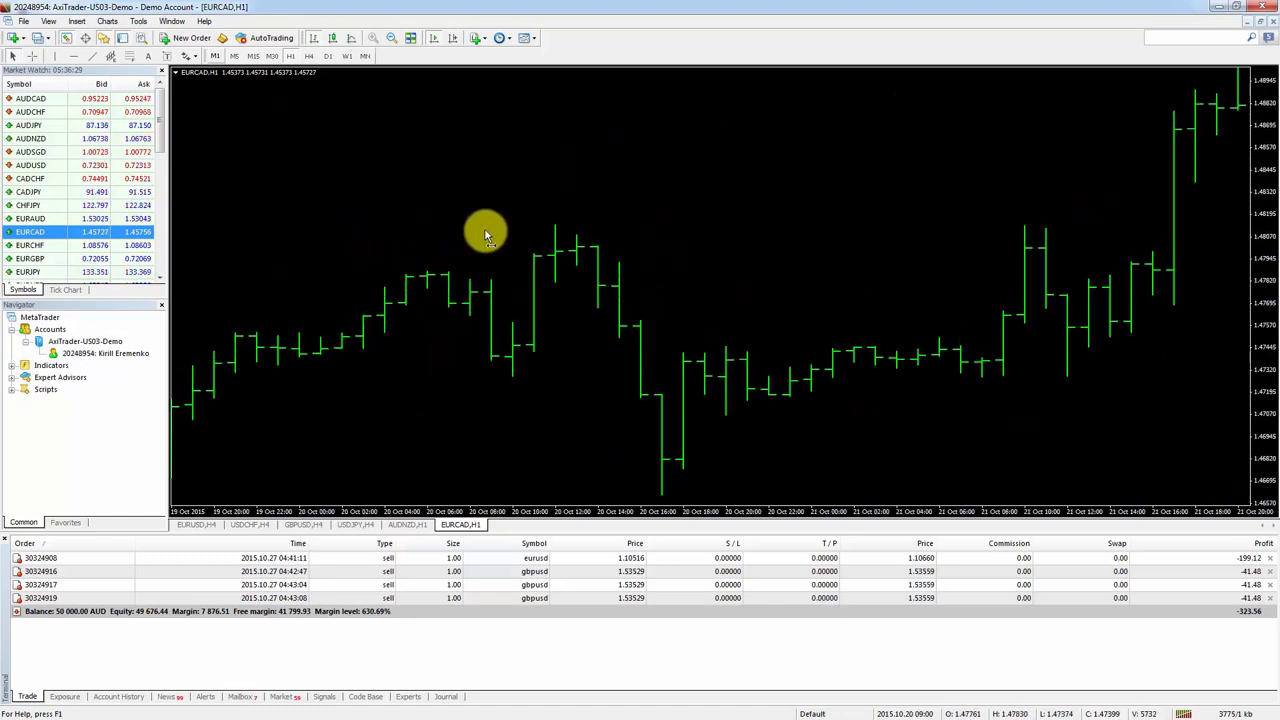
scroll(540, 232, "down", 6)
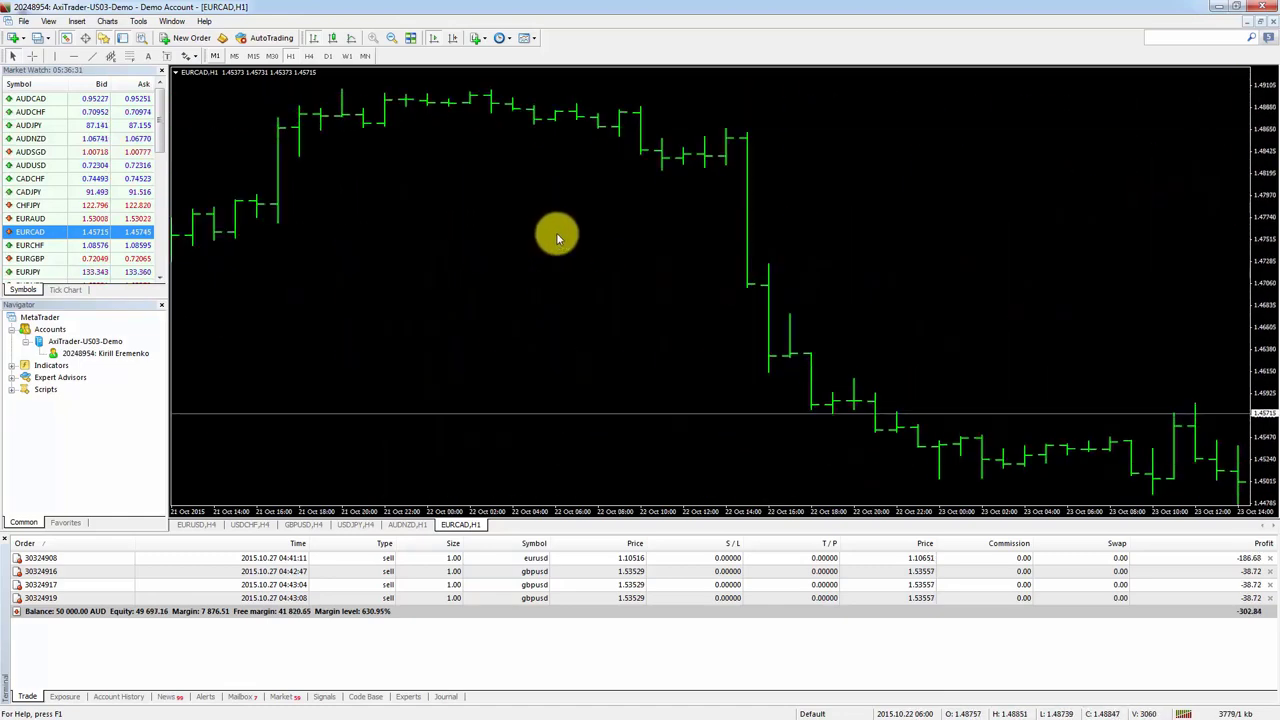
scroll(529, 177, "down", 3)
scroll(529, 177, "down", 10)
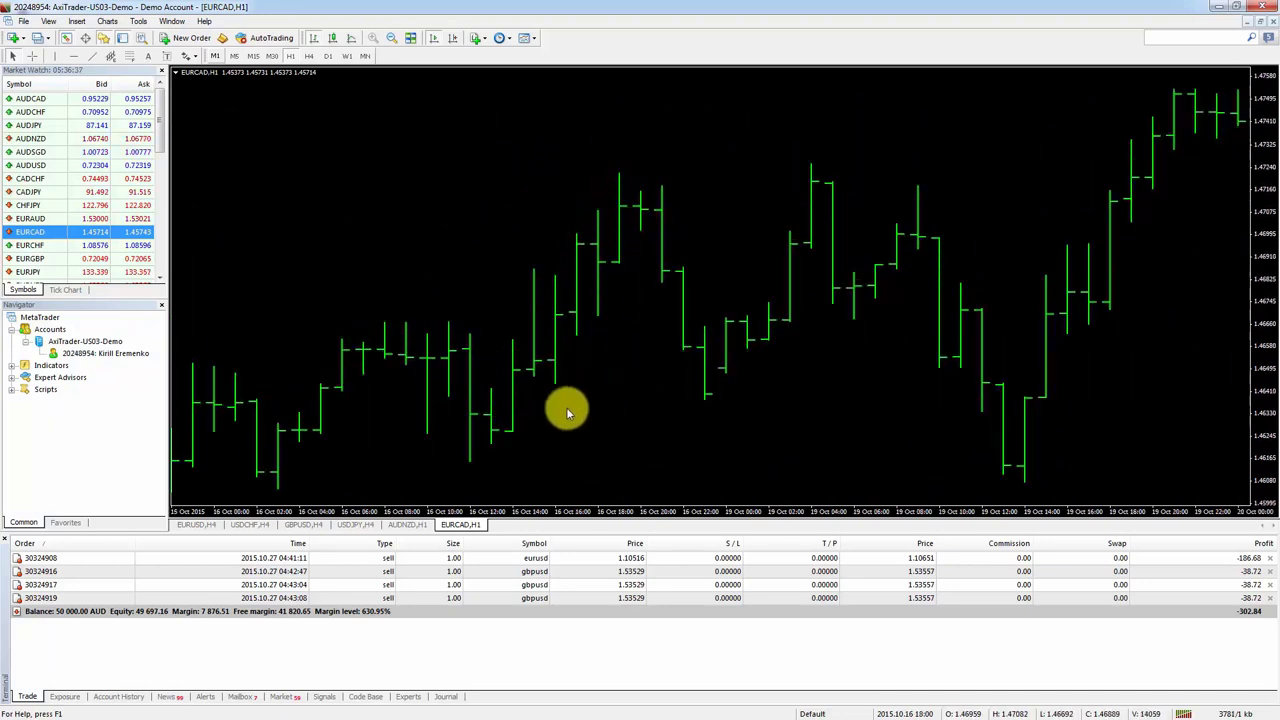
key("End")
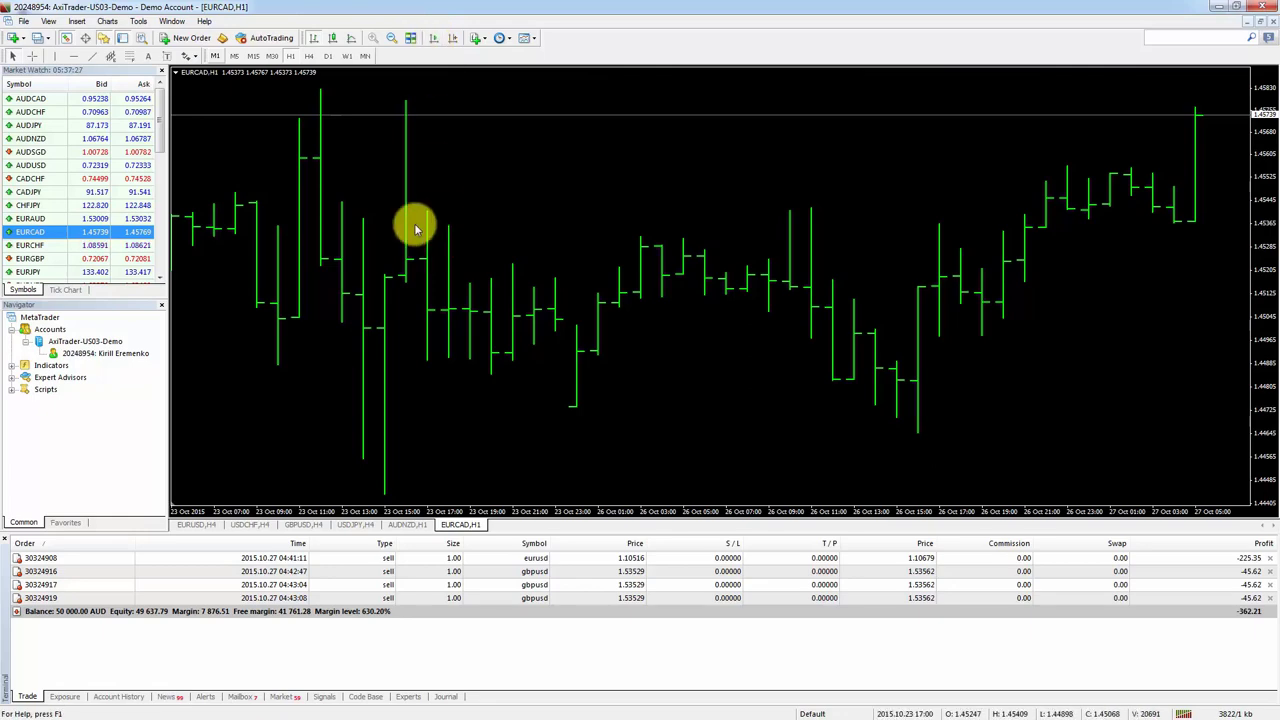
- Examine the older EURCAD H1 bars back to late September 2015 and forward again to about 20 October
scroll(285, 233, "down", 10)
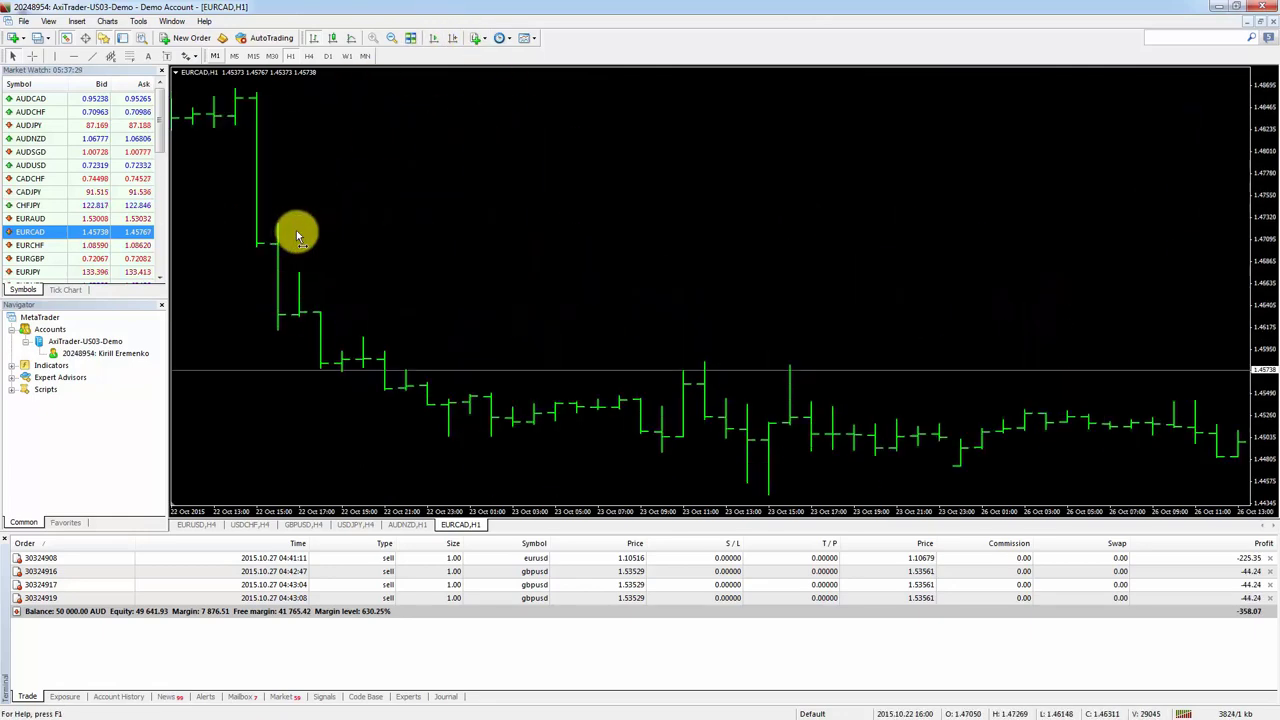
scroll(324, 230, "down", 15)
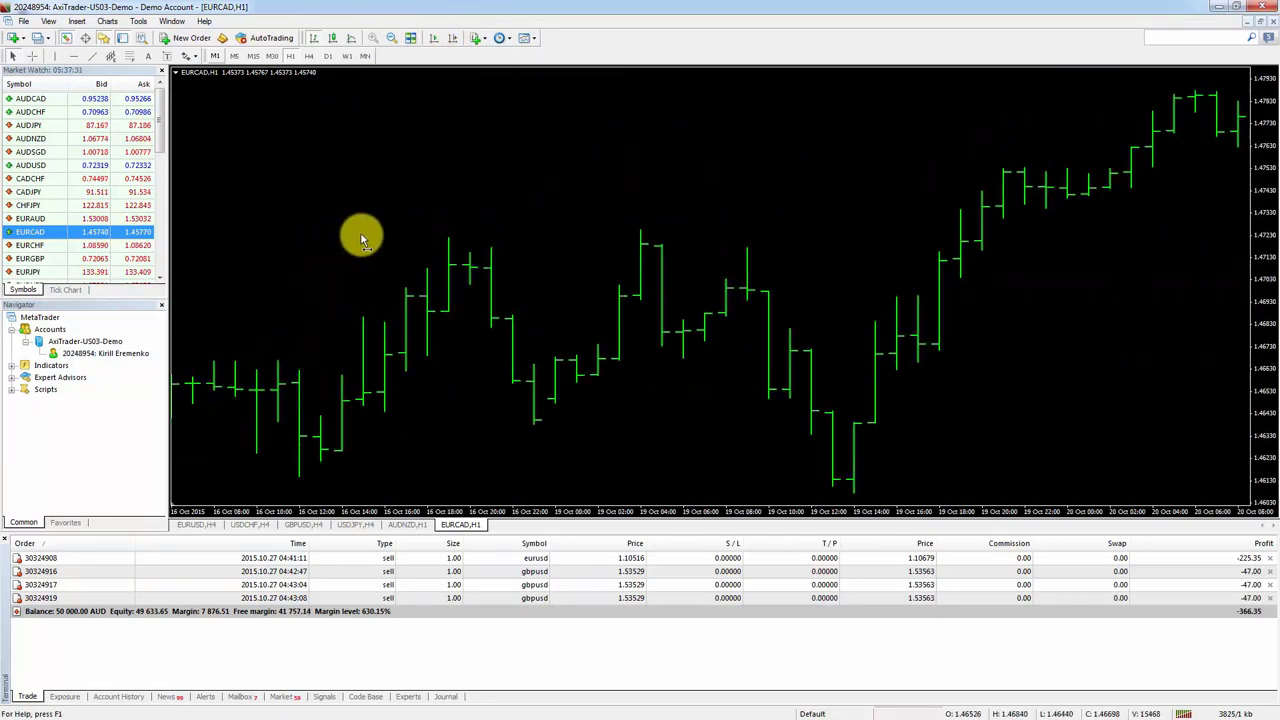
scroll(360, 225, "down", 4)
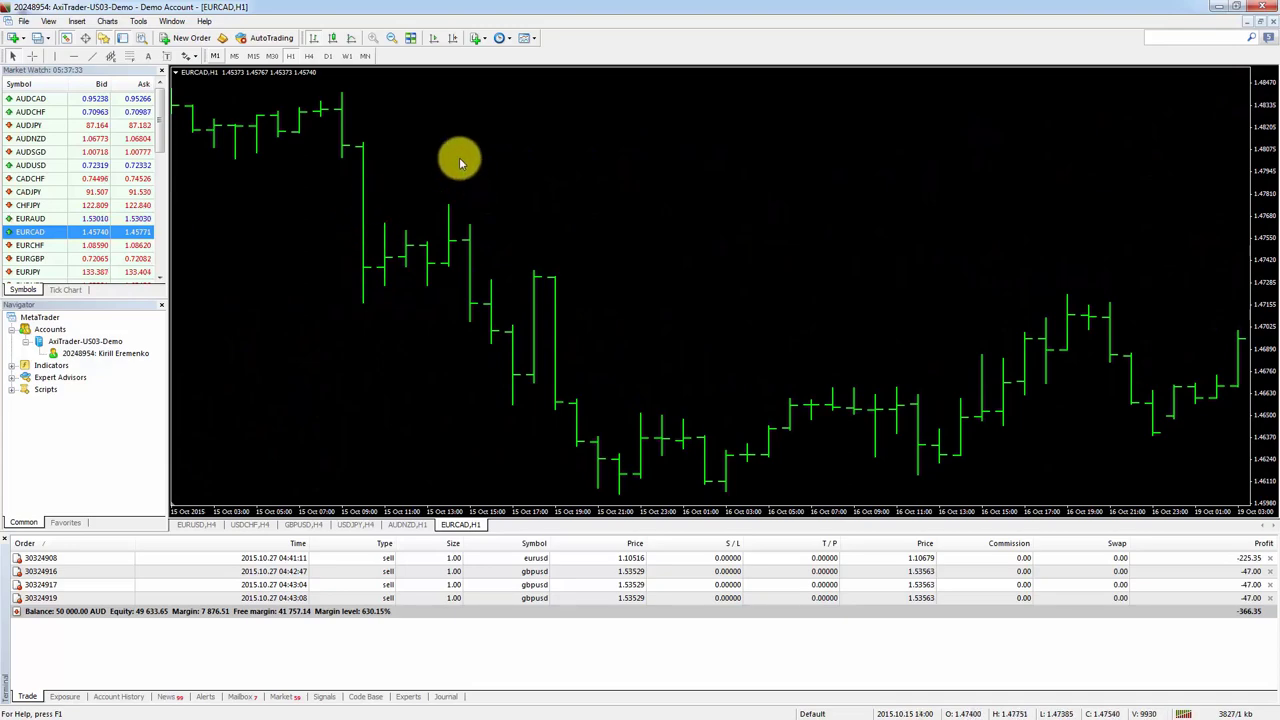
scroll(459, 157, "down", 7)
scroll(519, 154, "up", 8)
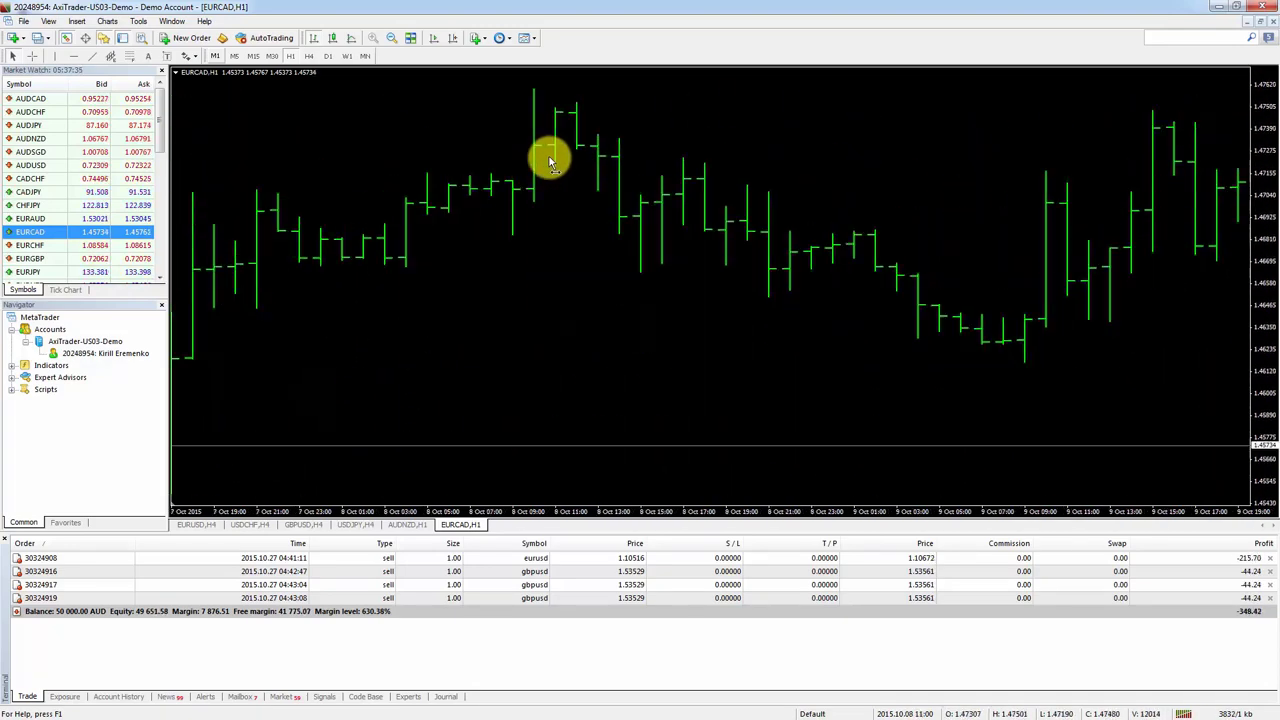
scroll(381, 196, "up", 10)
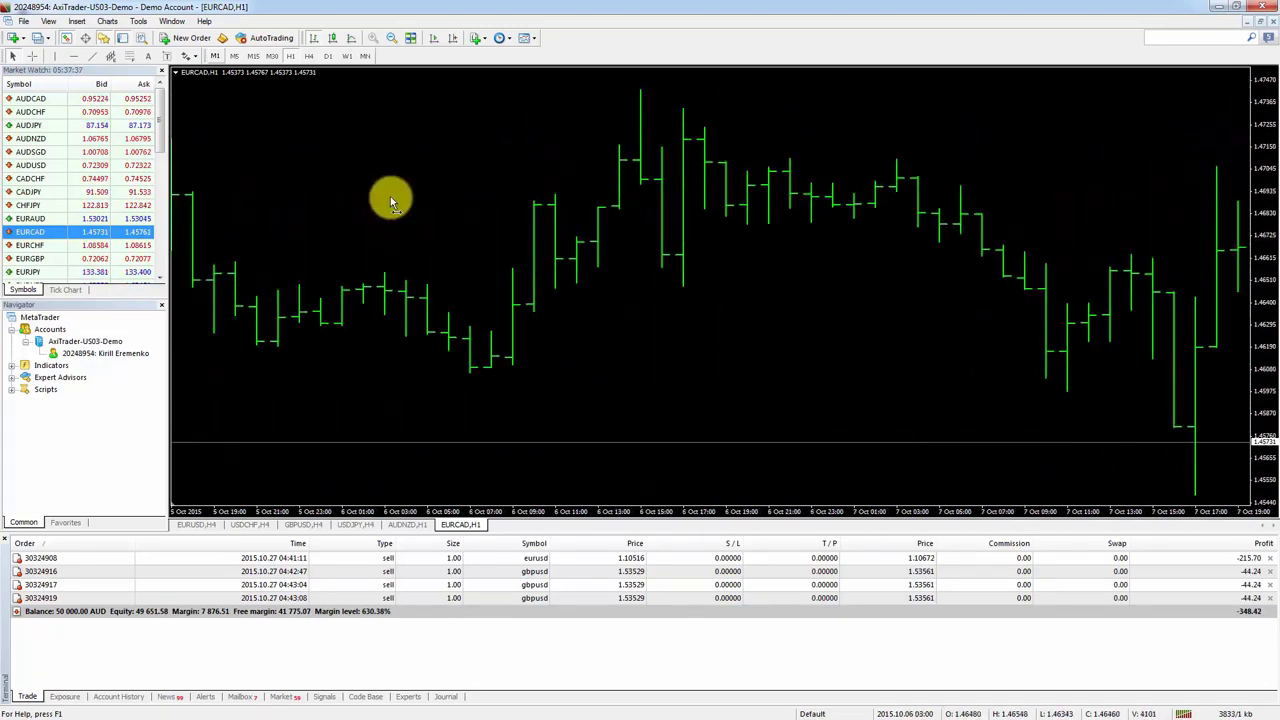
scroll(478, 214, "up", 12)
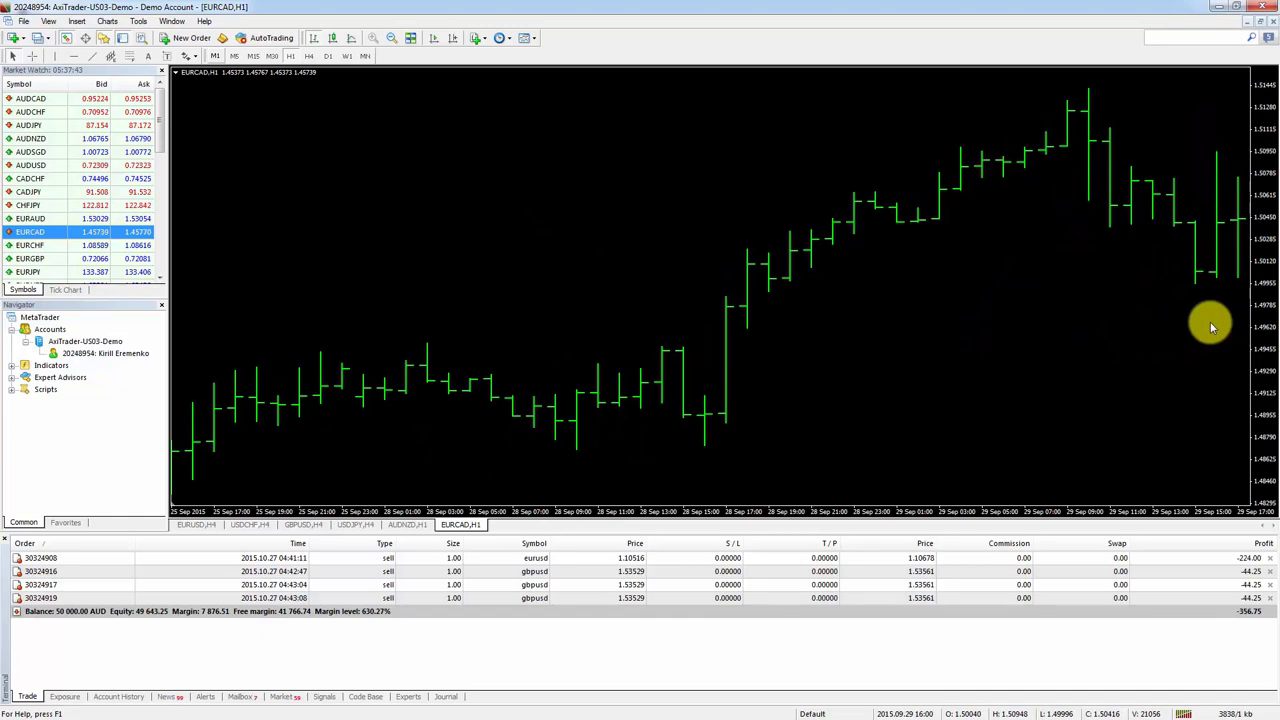
scroll(1184, 321, "down", 20)
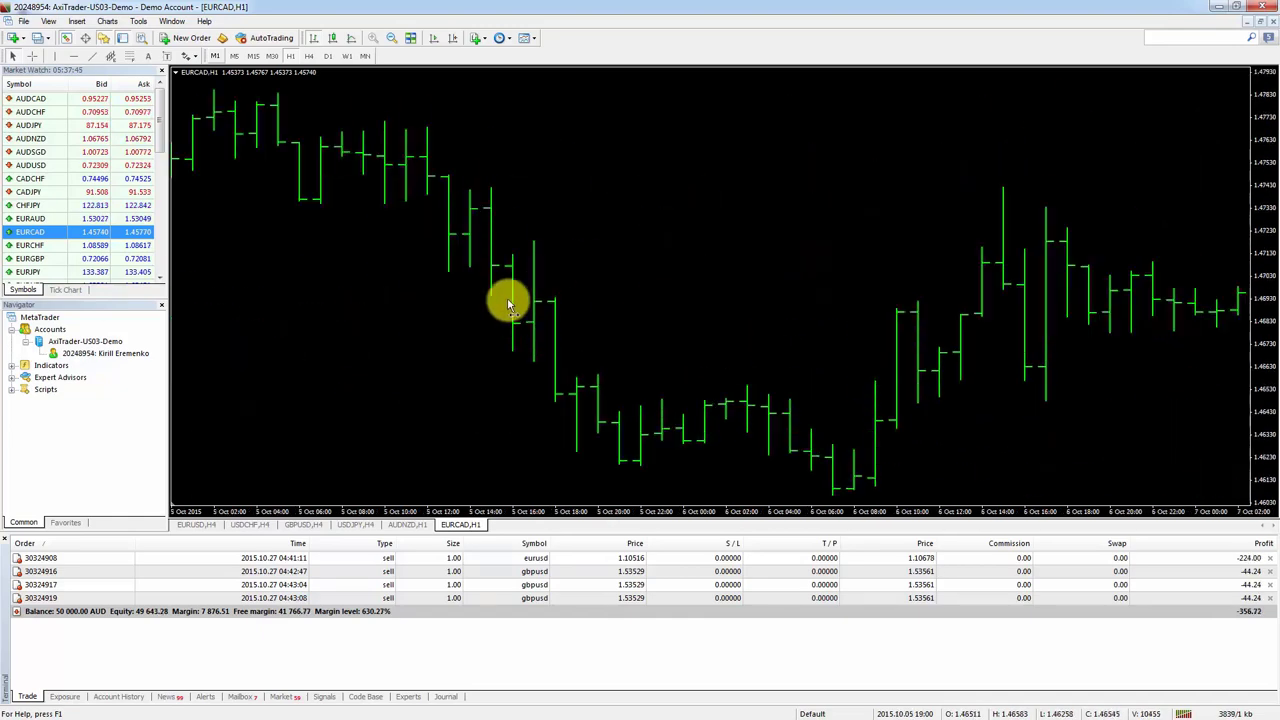
scroll(788, 297, "down", 10)
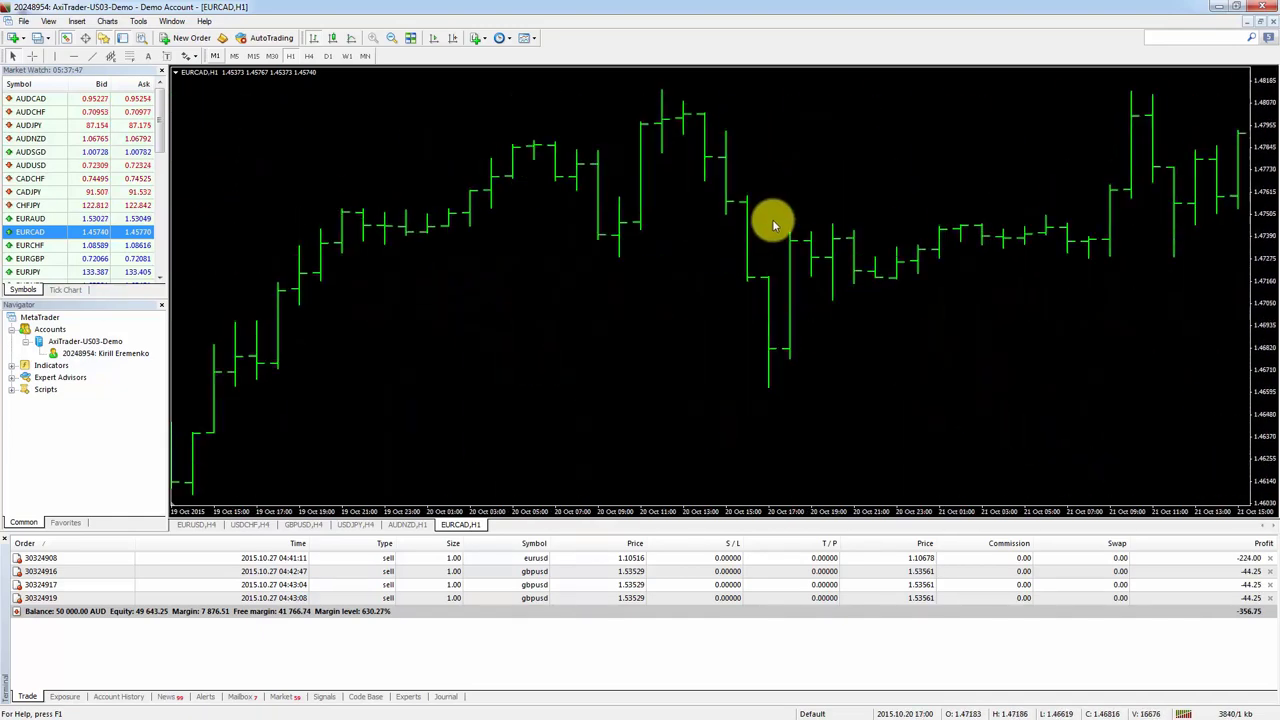
- Turn on auto scroll and chart shift for the EURCAD H1 chart, widening the shift gap to about half the chart width
left_click(432, 38)
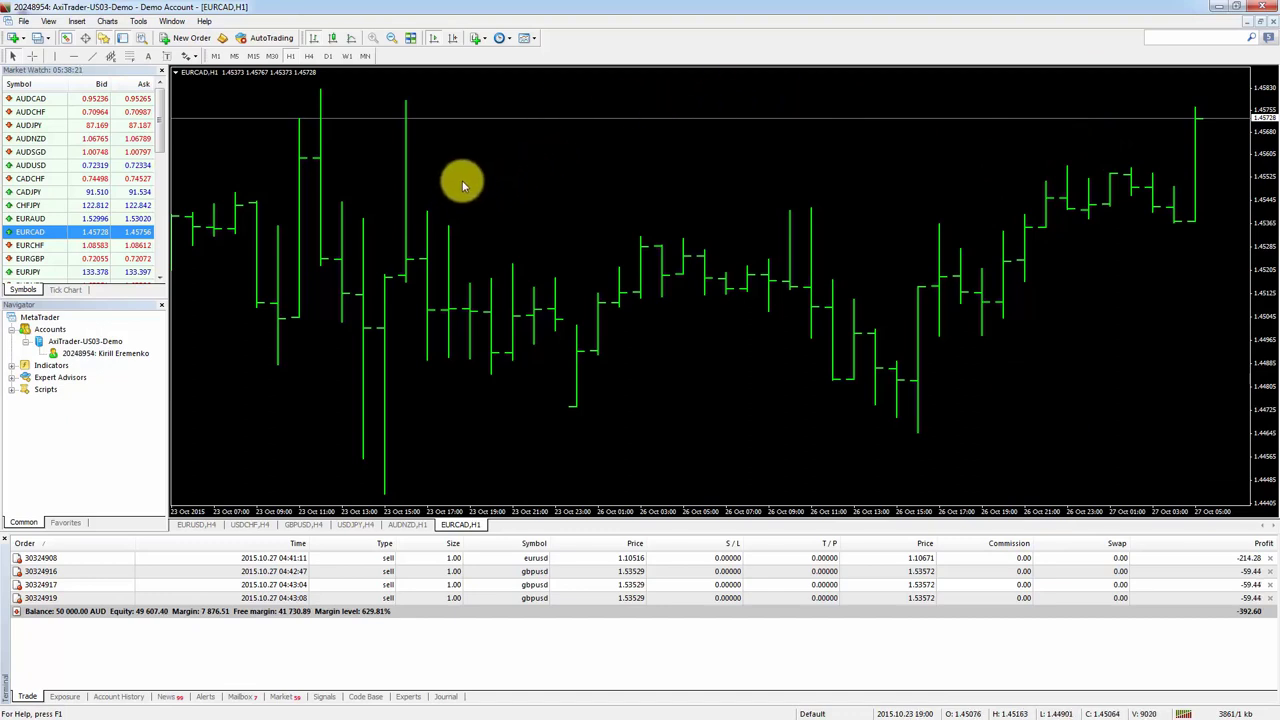
left_click(456, 37)
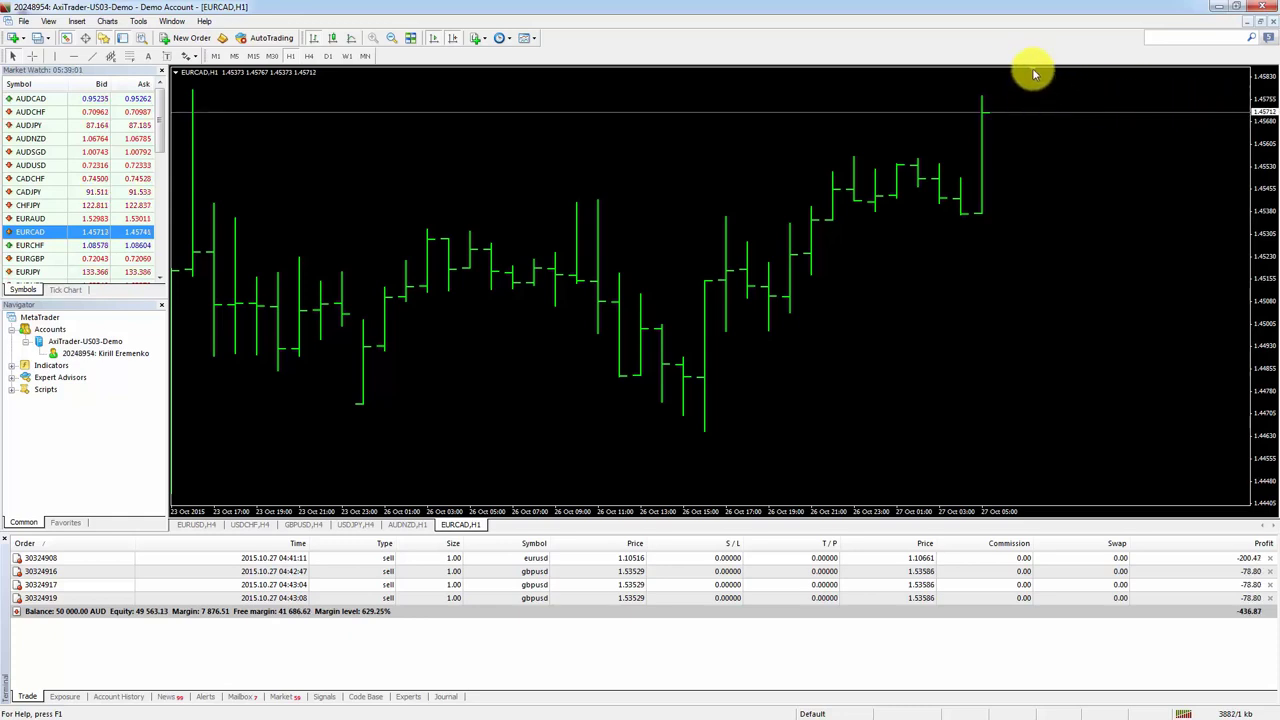
left_click_drag(745, 66, 596, 72)
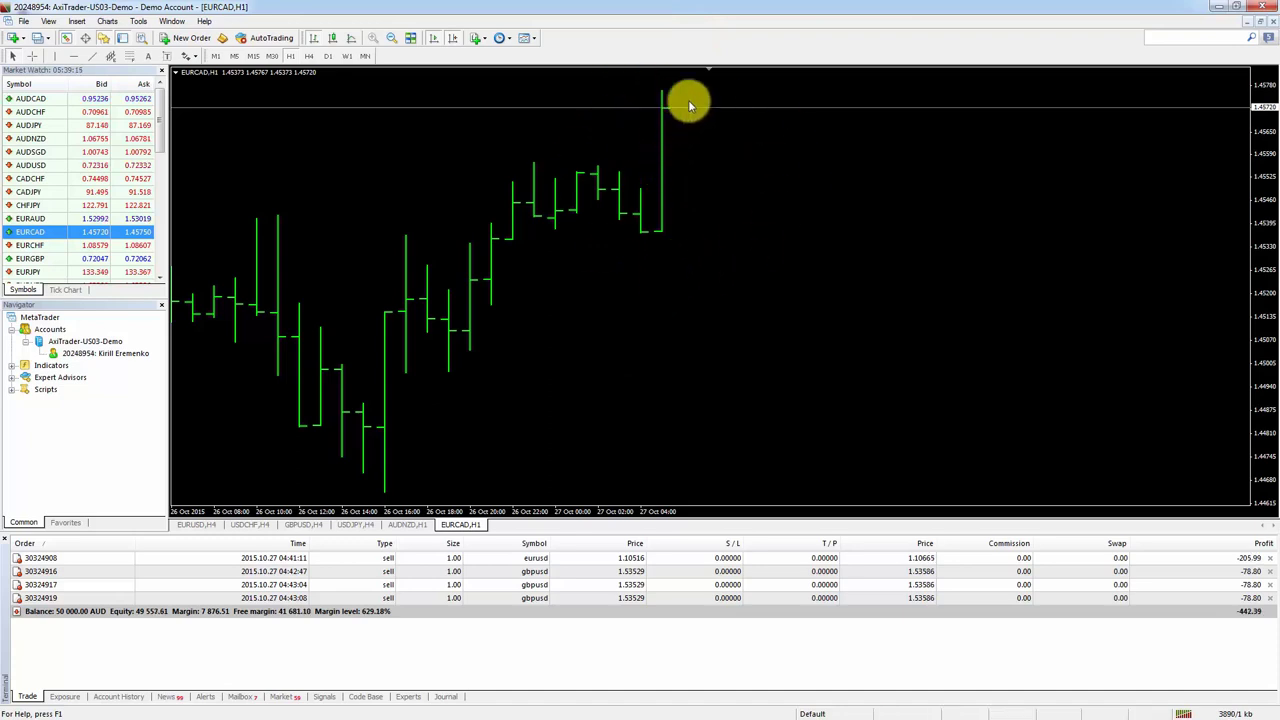
- Display the EURCAD chart as candlesticks and narrow its shift gap to about a fifth of the chart width, finishing by toggling chart shift
left_click(333, 42)
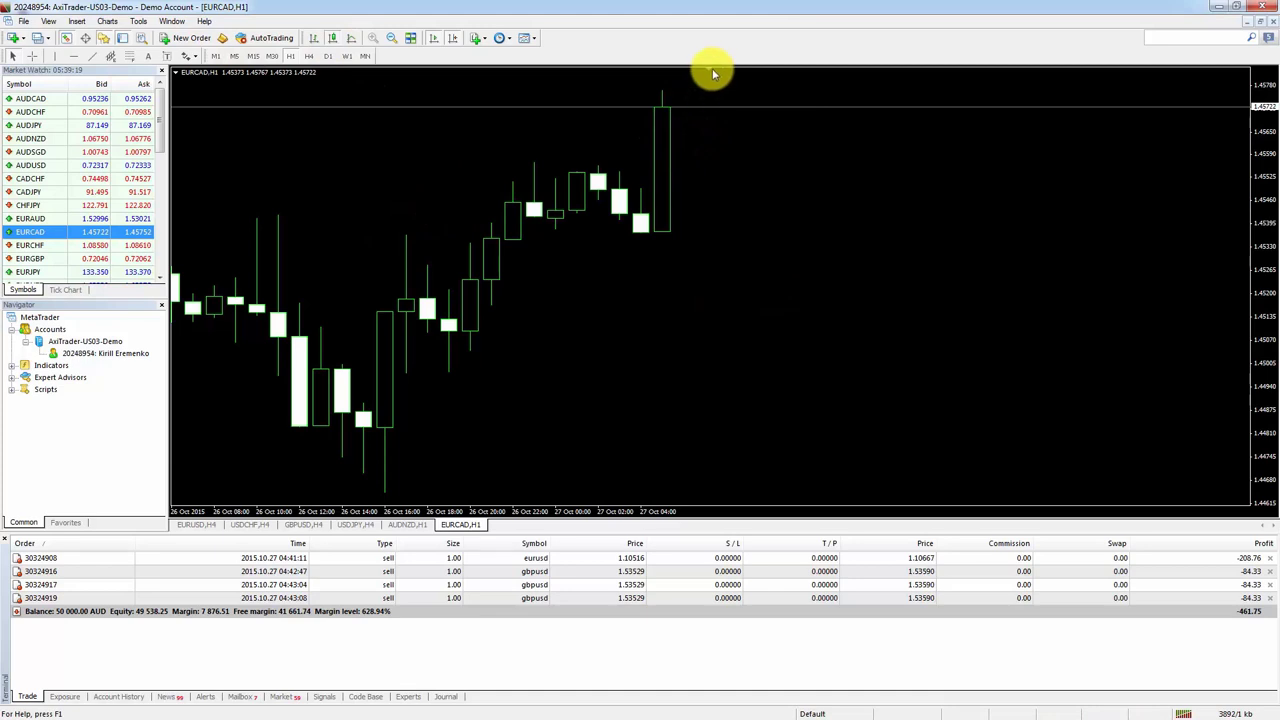
left_click_drag(709, 73, 1249, 69)
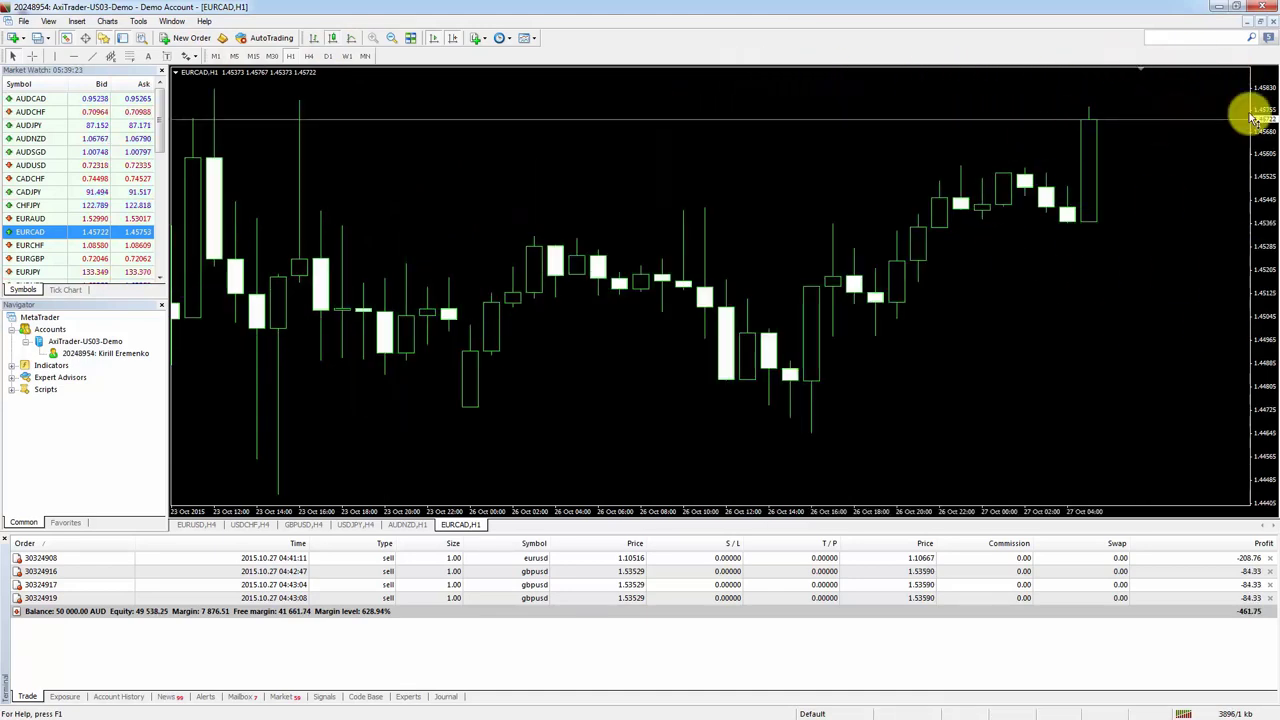
left_click_drag(1140, 70, 1012, 68)
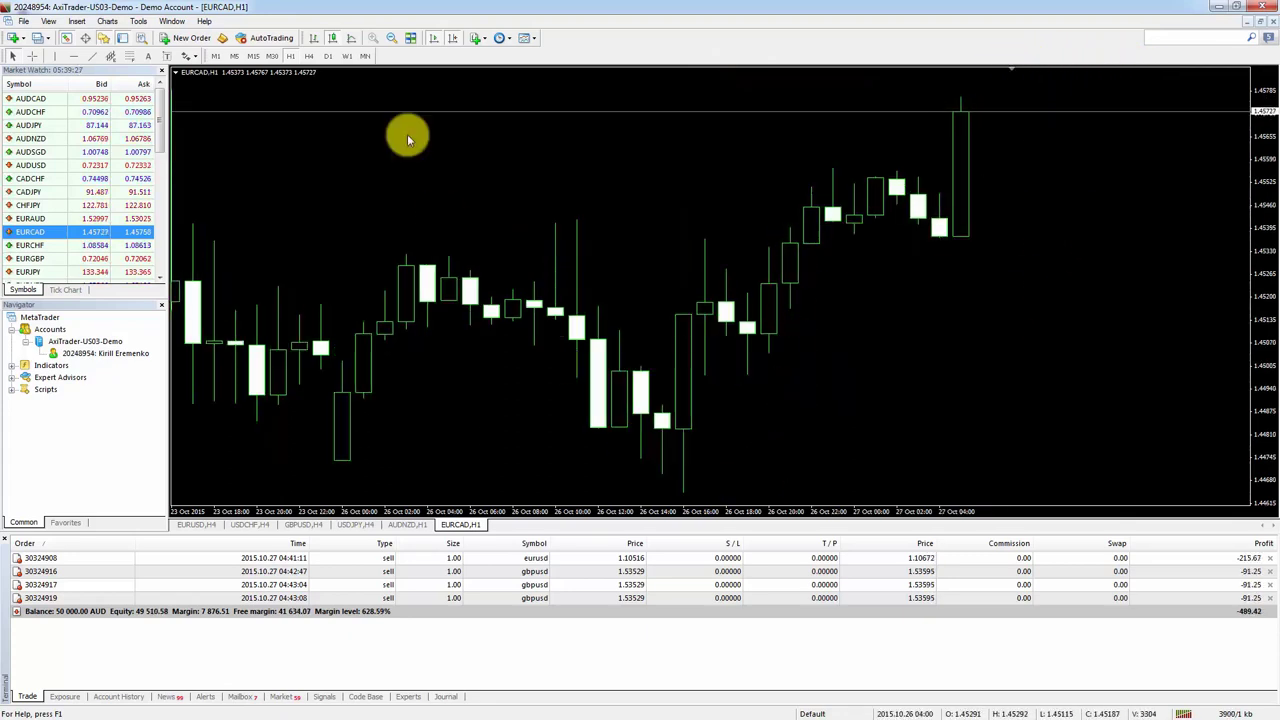
left_click(453, 40)
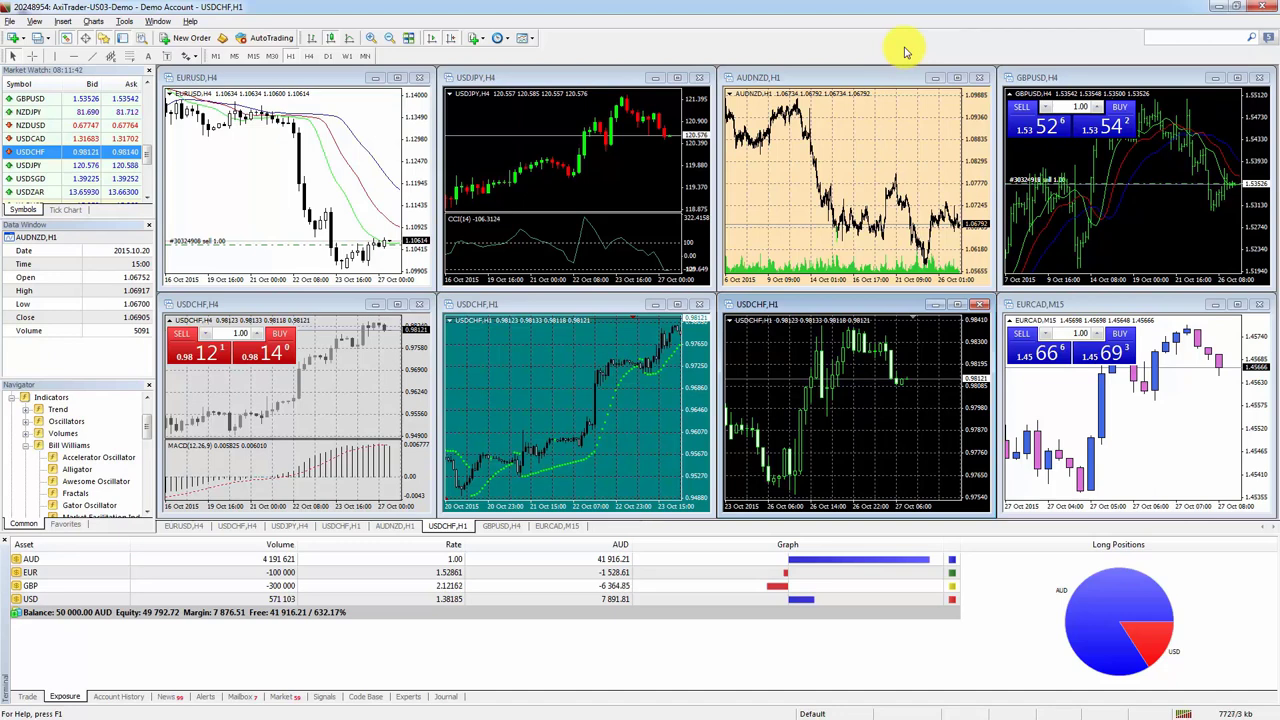
- Maximize the USDCHF H1 chart that has the black background and green candles
left_click(872, 140)
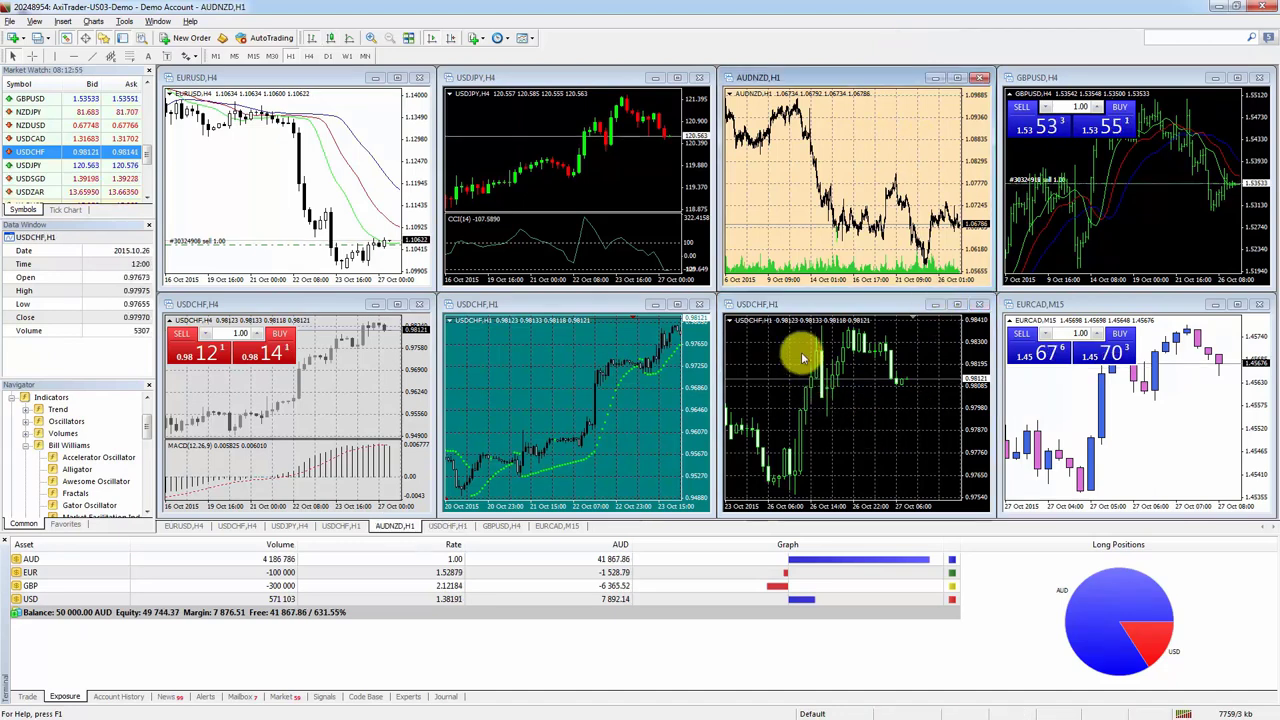
left_click(958, 312)
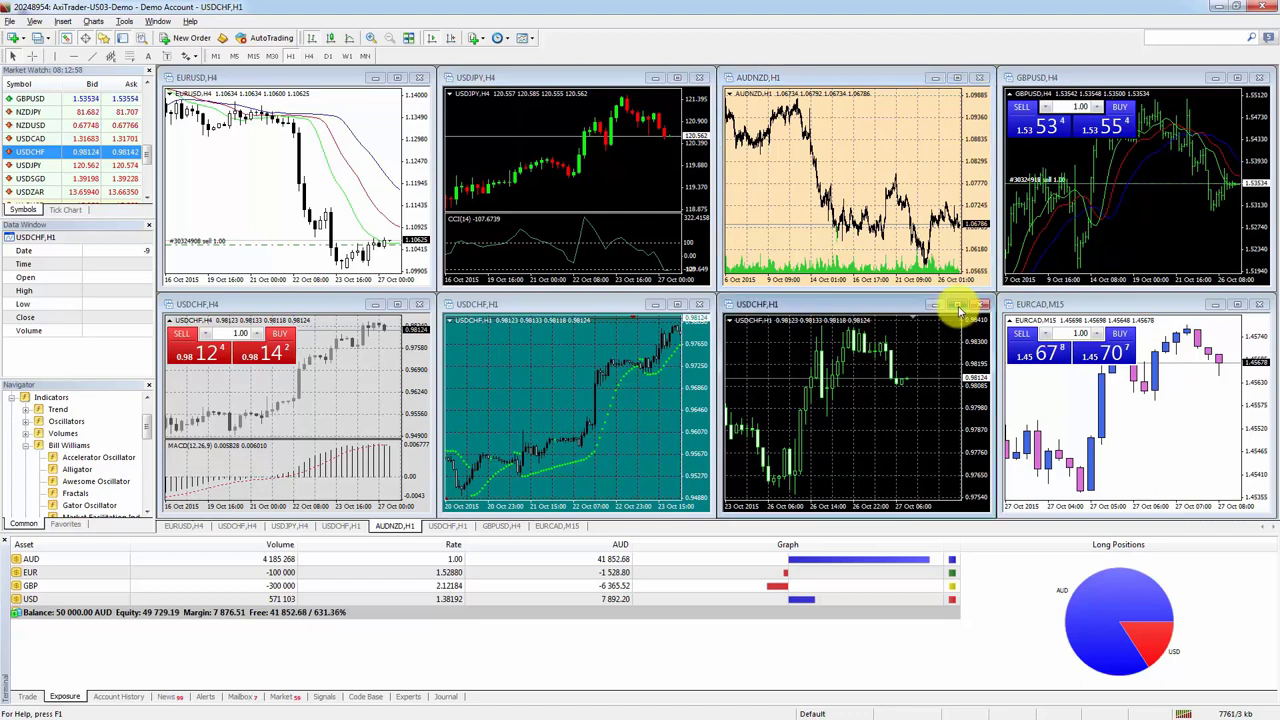
left_click(957, 305)
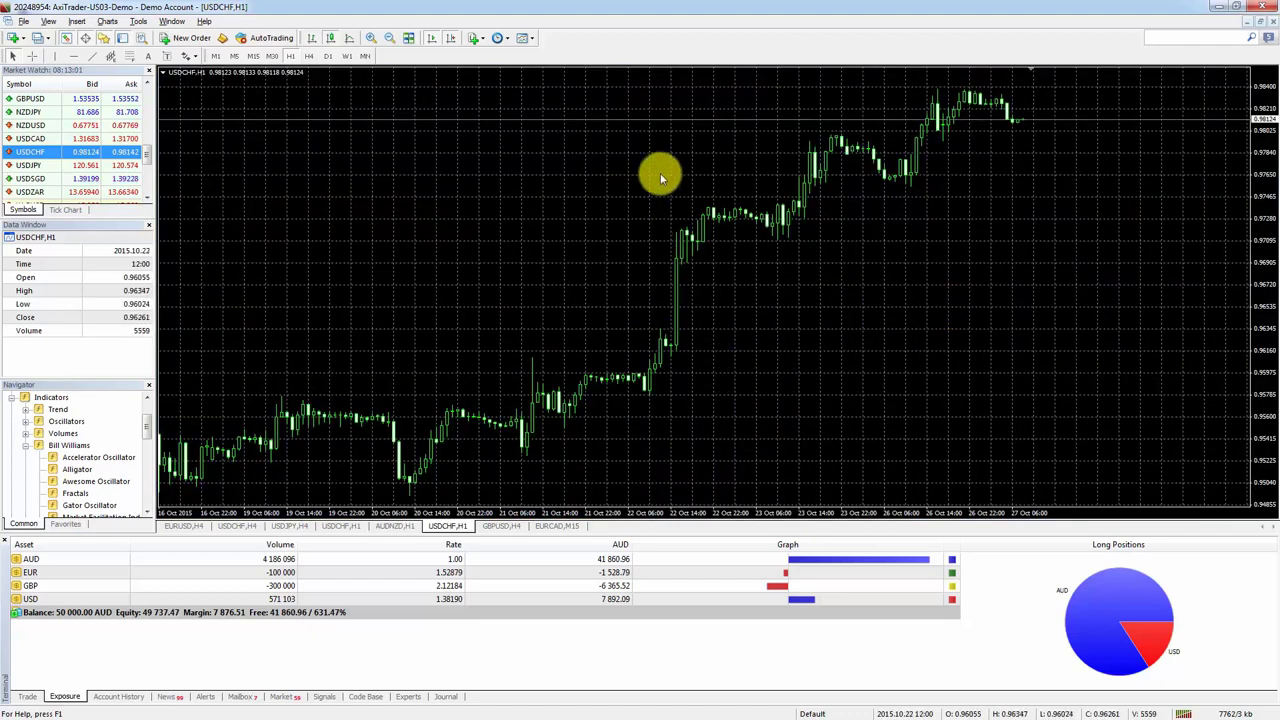
- Apply the Yellow On Black color scheme to the USDCHF H1 chart through its properties
right_click(402, 153)
left_click(456, 420)
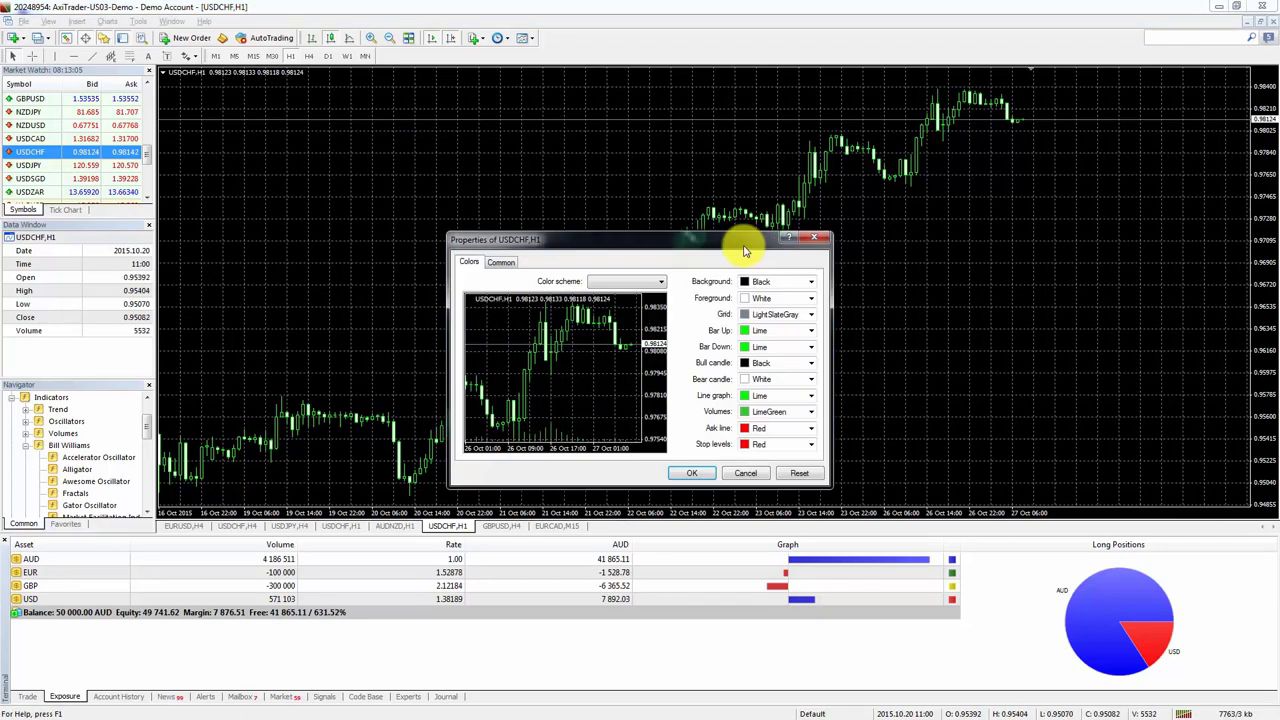
left_click_drag(600, 189, 508, 105)
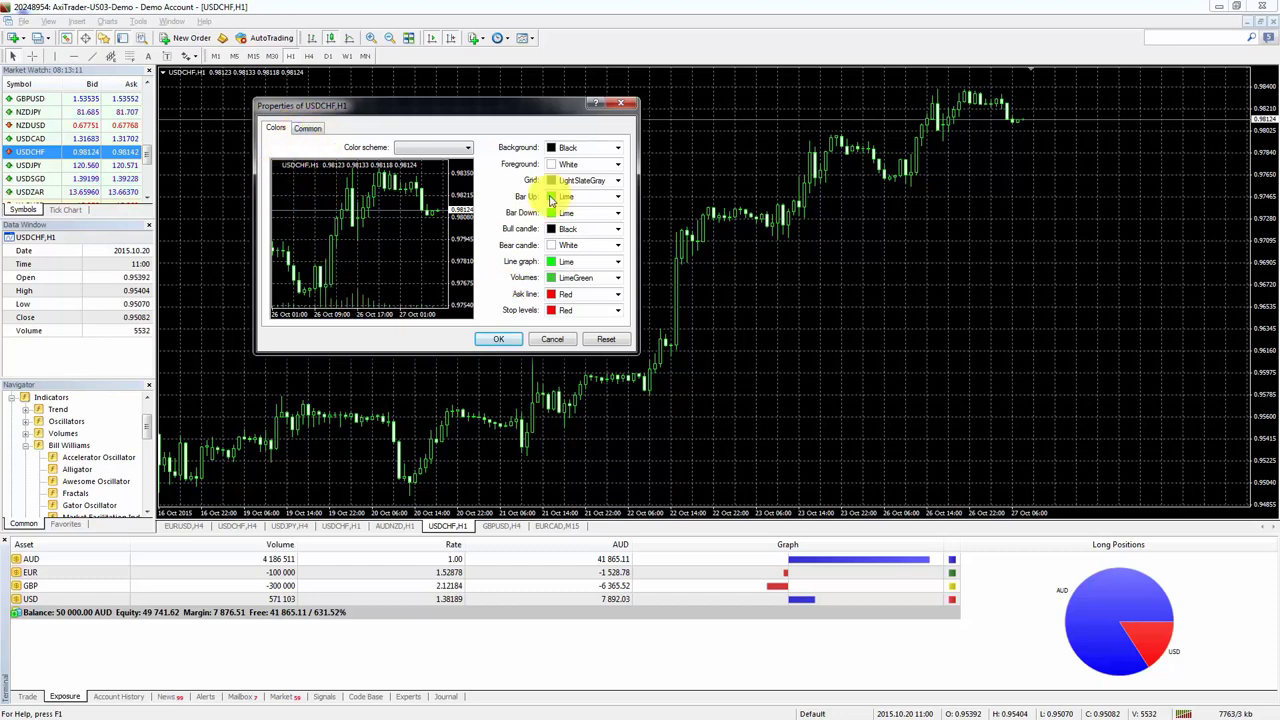
left_click(455, 150)
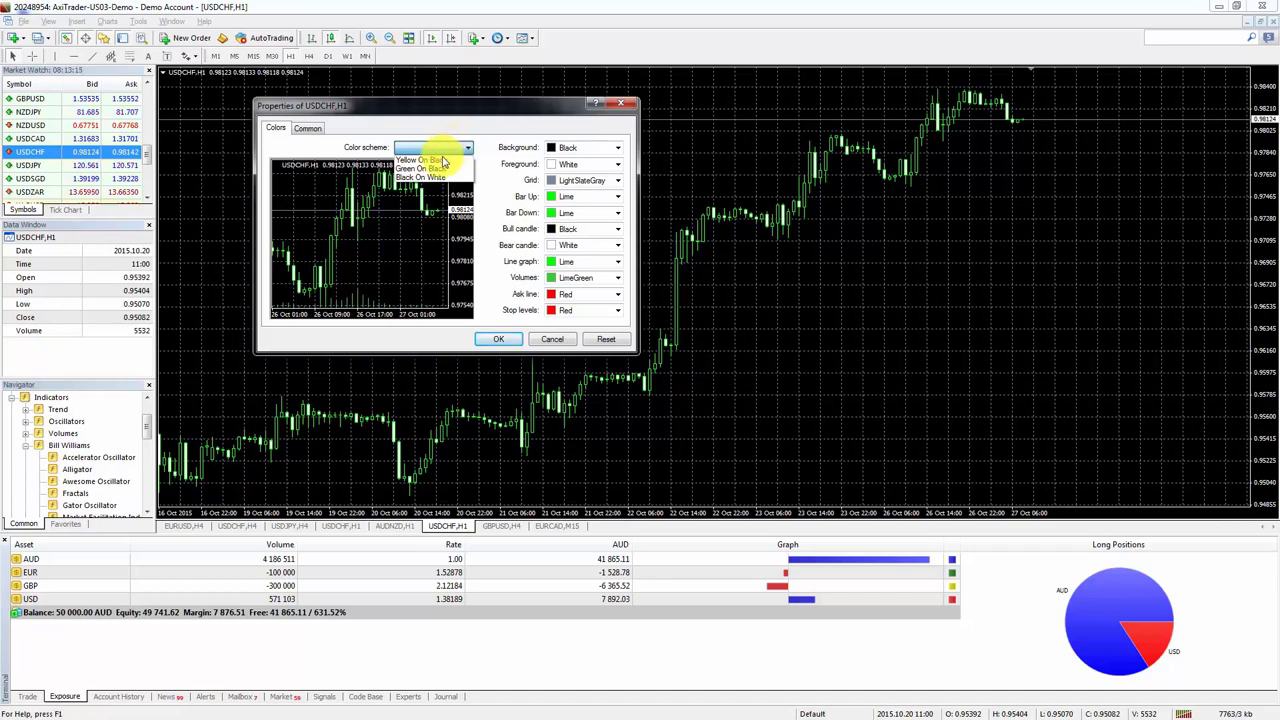
left_click(440, 160)
left_click(496, 339)
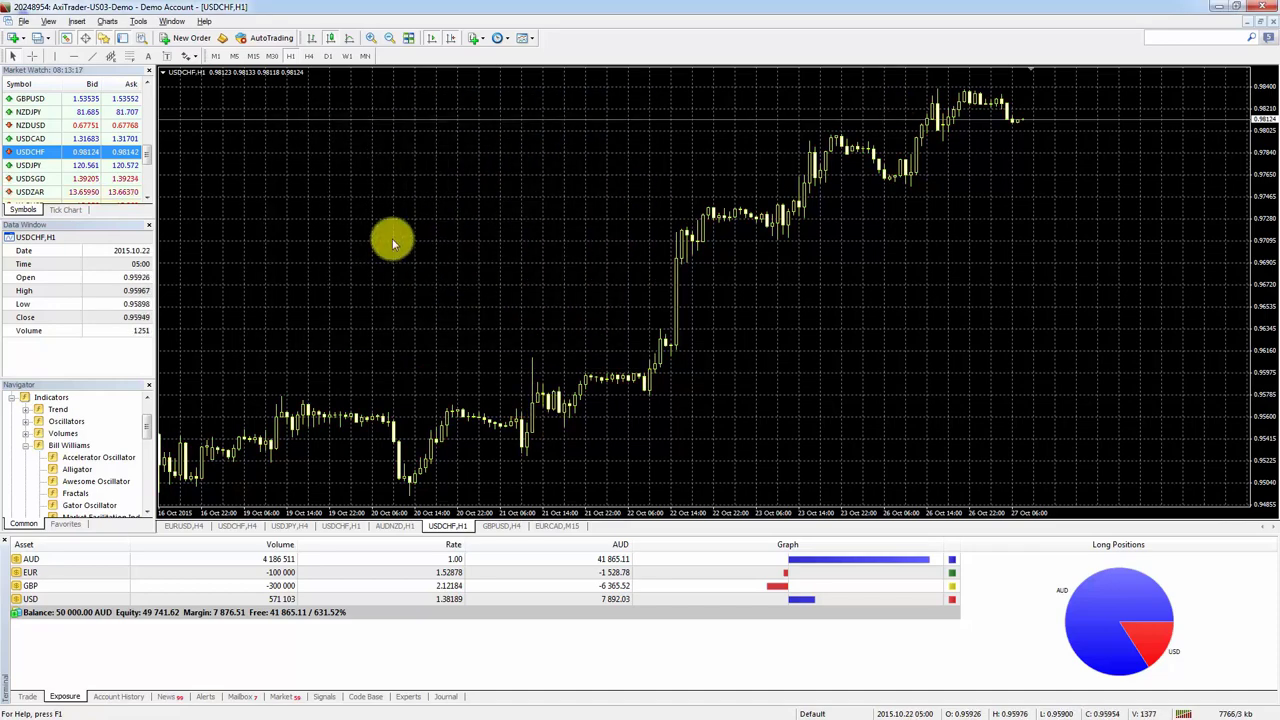
- Choose the Black On White color scheme in the properties of the USDCHF H1 chart
right_click(404, 180)
left_click(452, 457)
left_click(592, 285)
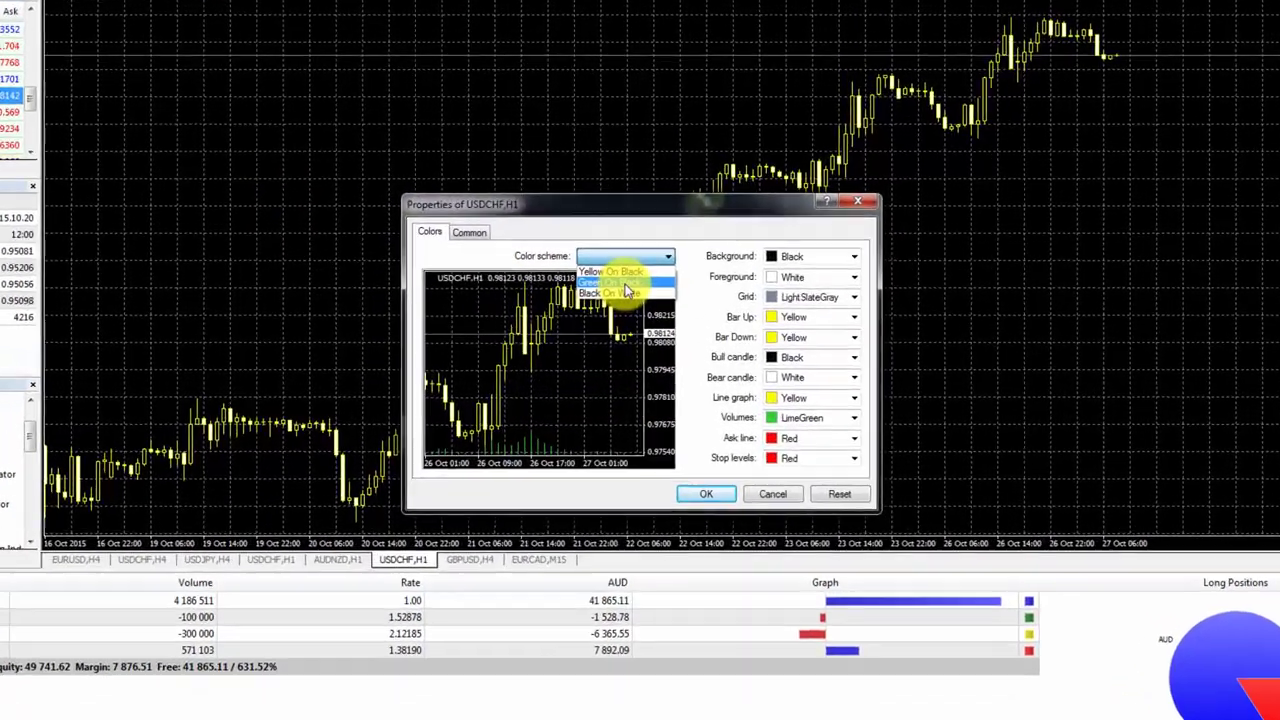
left_click(620, 305)
left_click(625, 221)
left_click(621, 266)
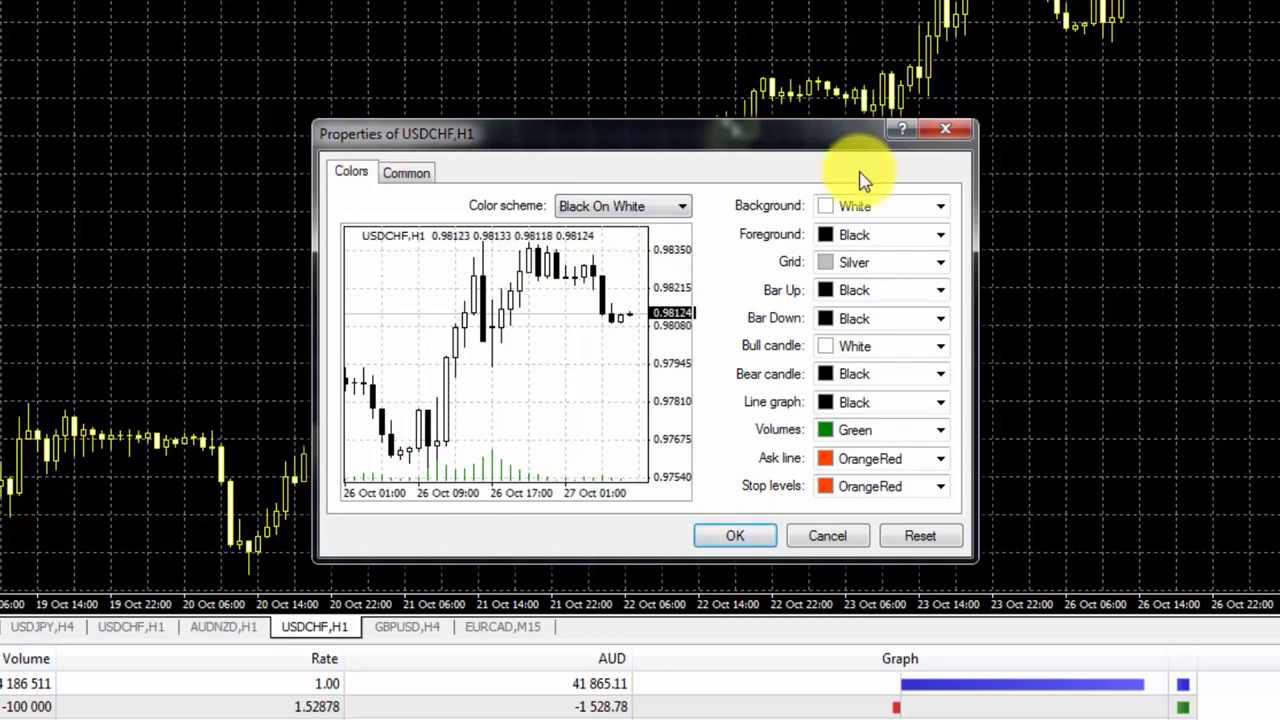
left_click(742, 535)
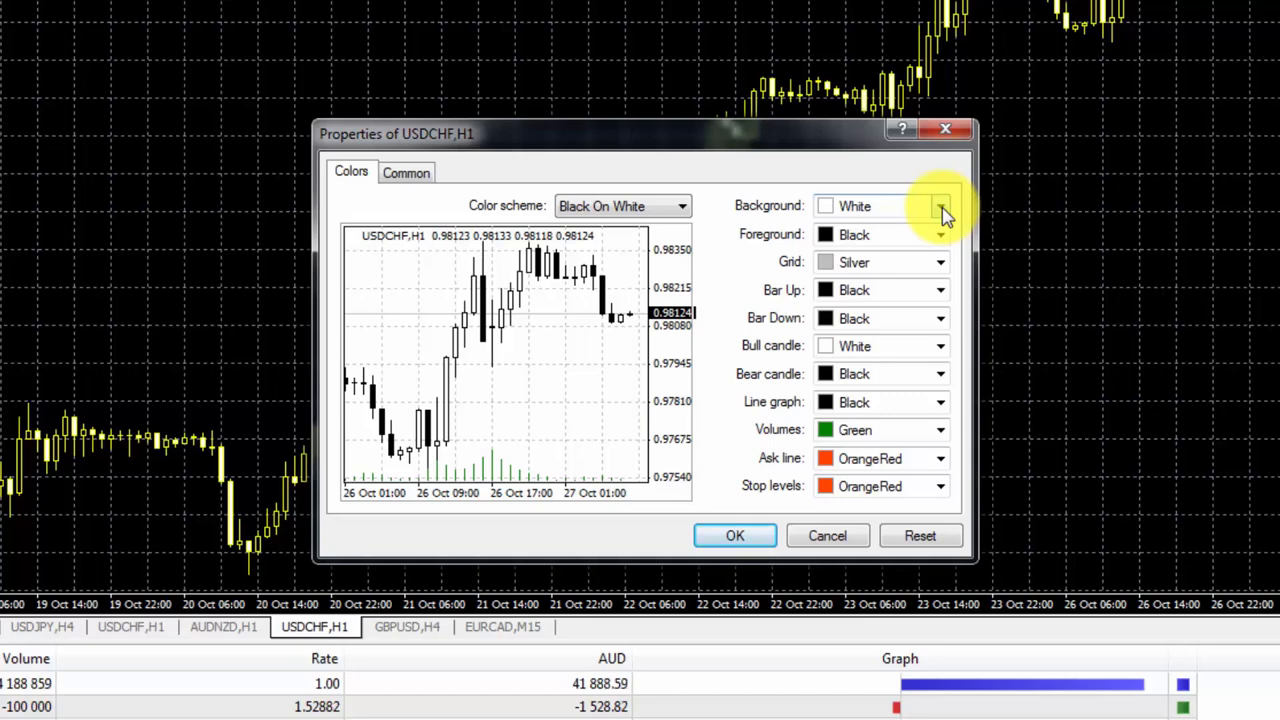
- Try LimeGreen and DeepPink as the chart's background color and settle on Gainsboro
left_click(941, 207)
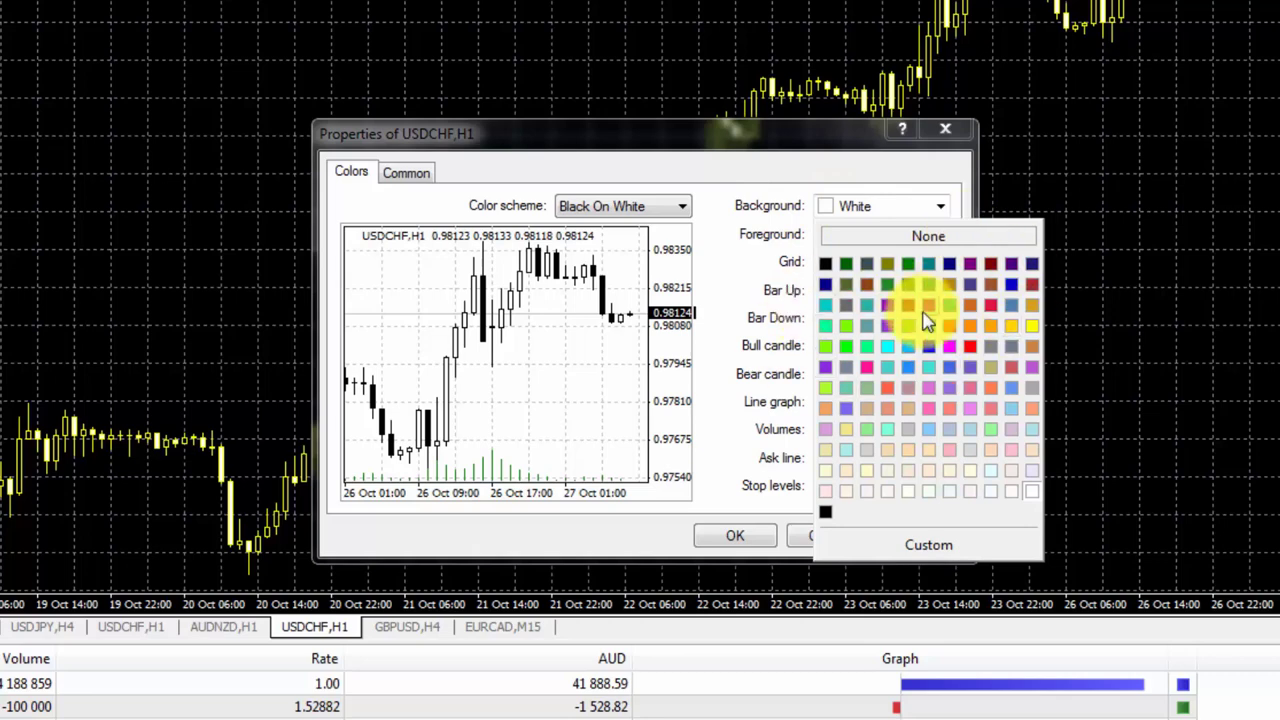
left_click(903, 300)
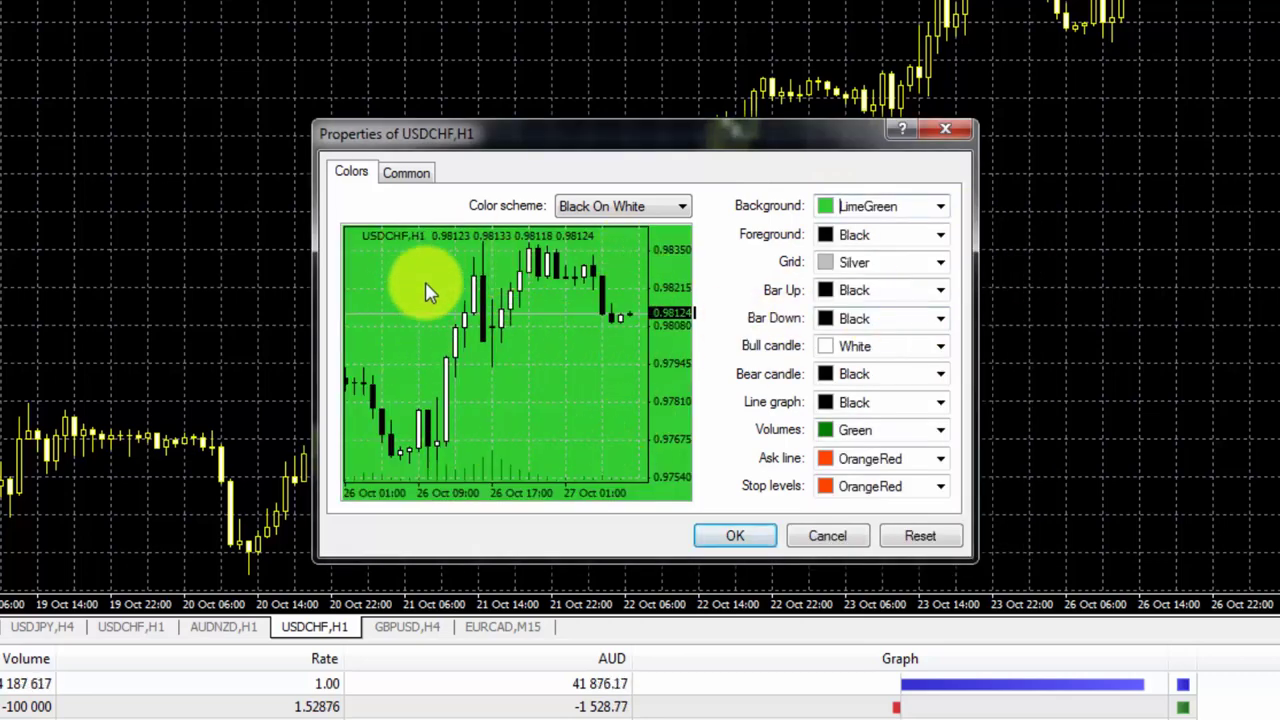
left_click(941, 207)
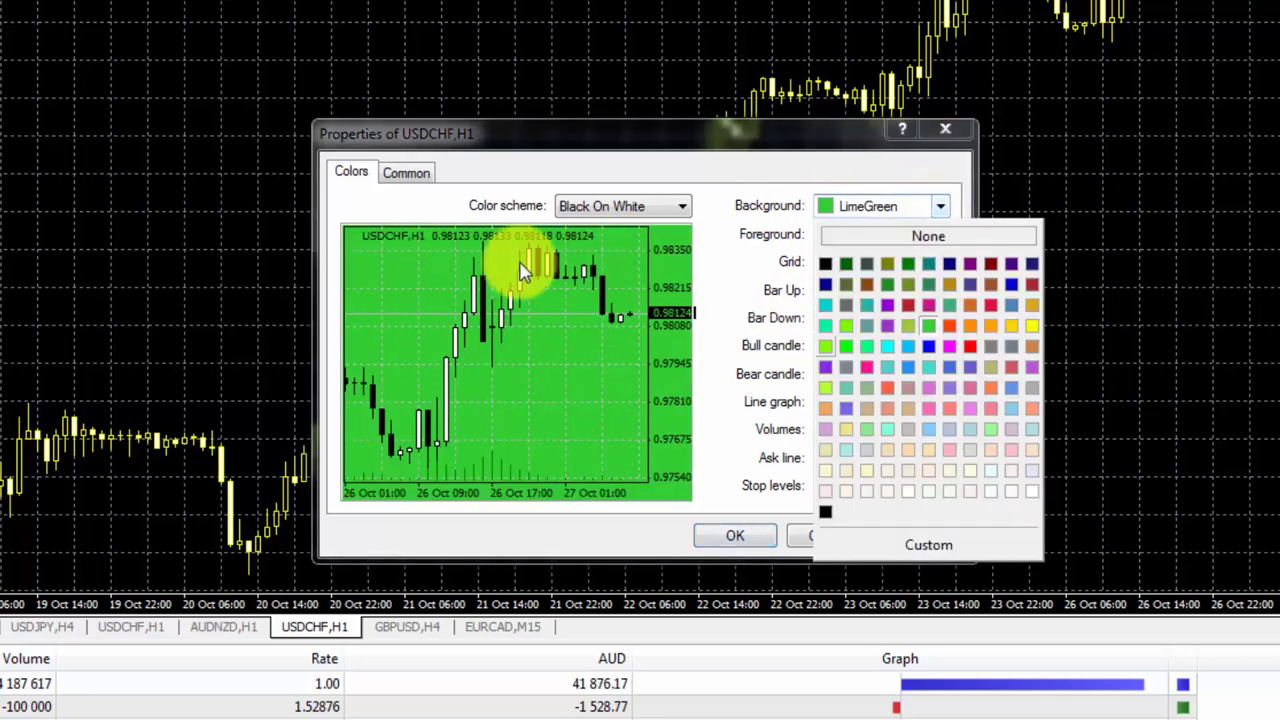
left_click(866, 372)
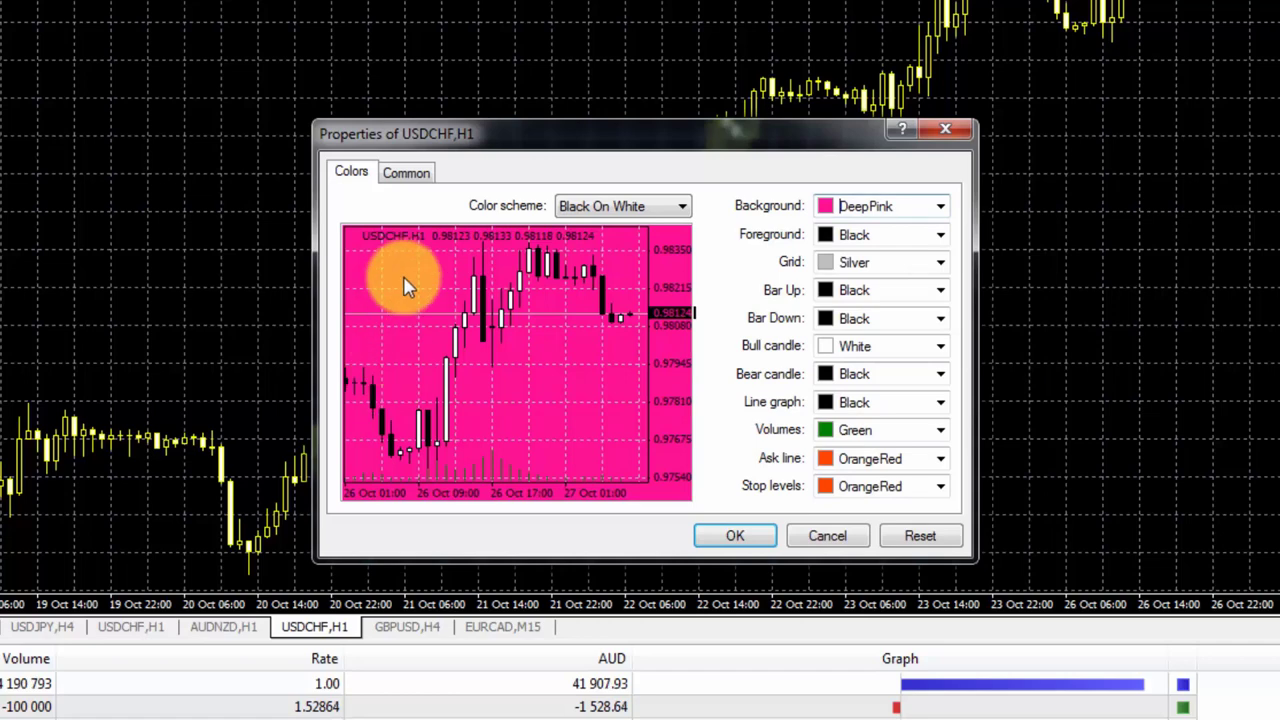
left_click(940, 207)
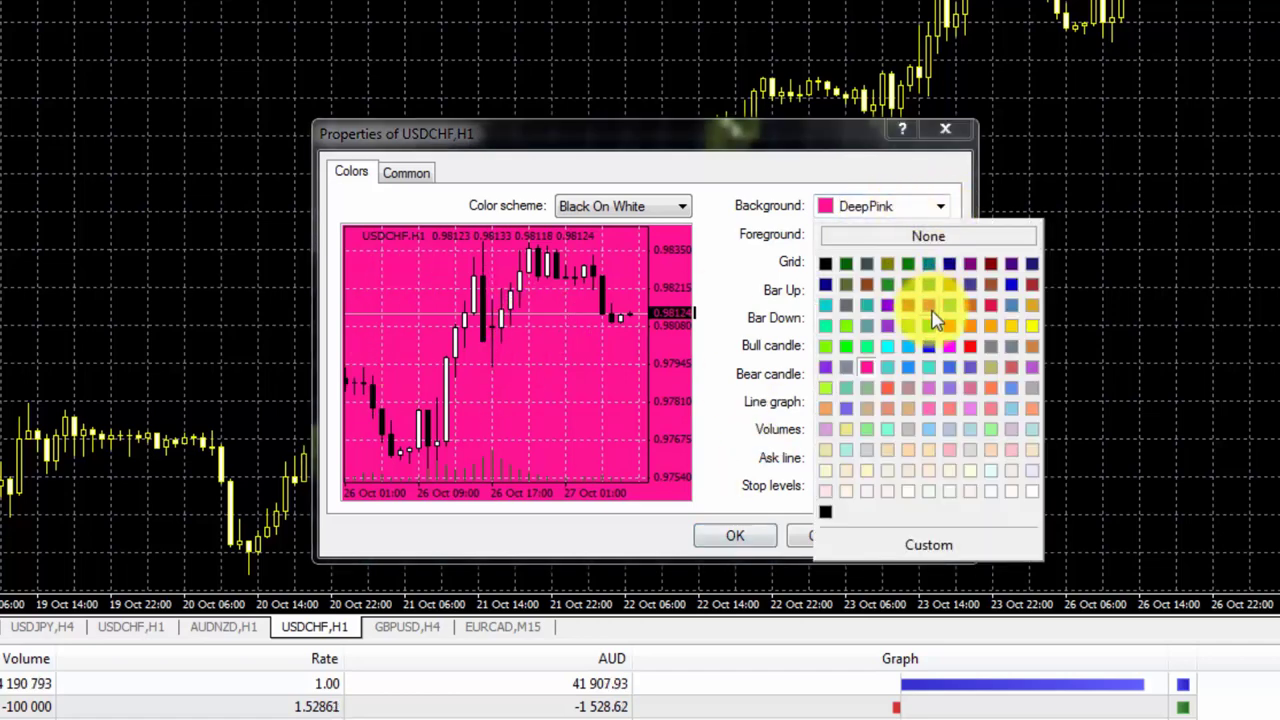
left_click(974, 449)
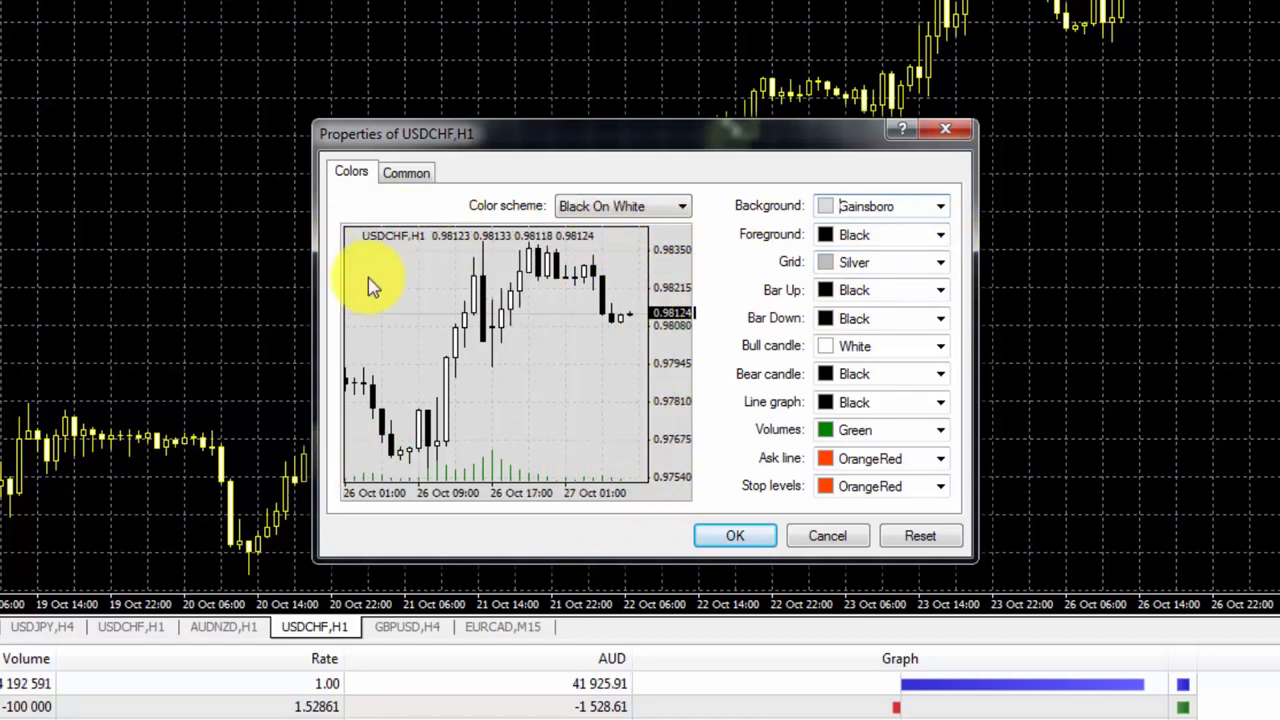
- Try Aqua and Red as the chart's foreground color and return it to Black
left_click(942, 236)
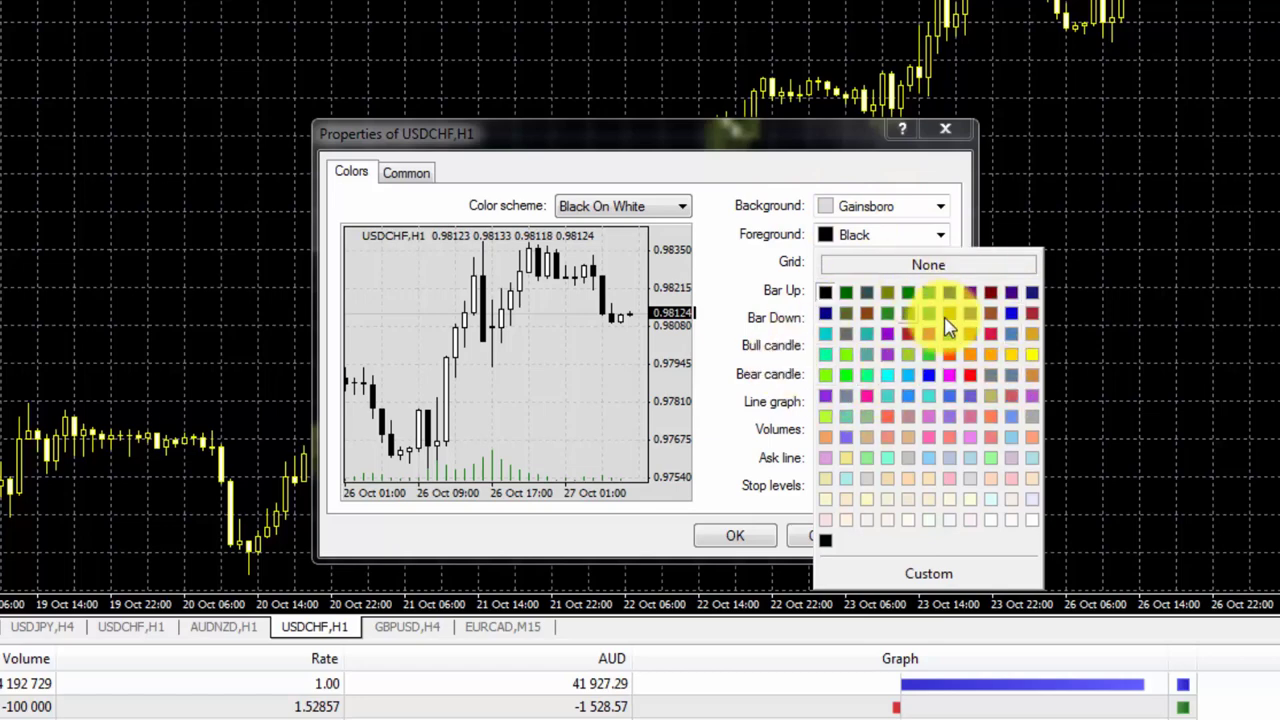
left_click(887, 374)
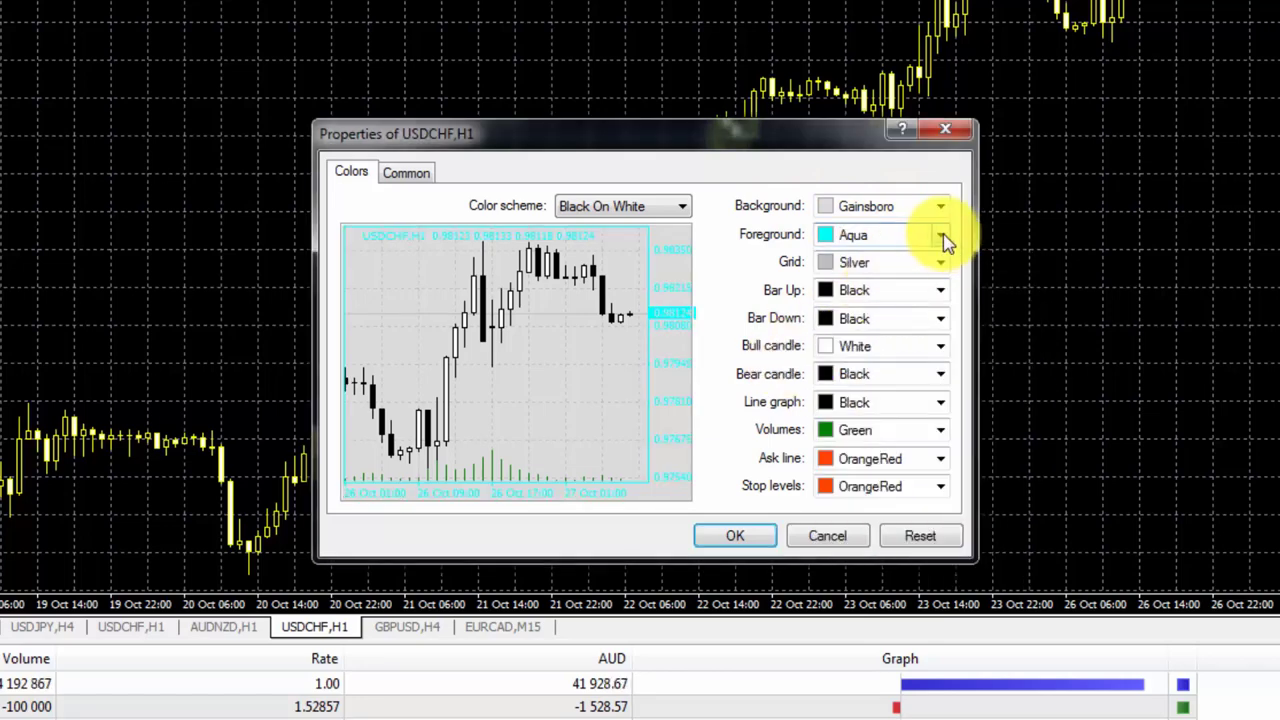
left_click(944, 240)
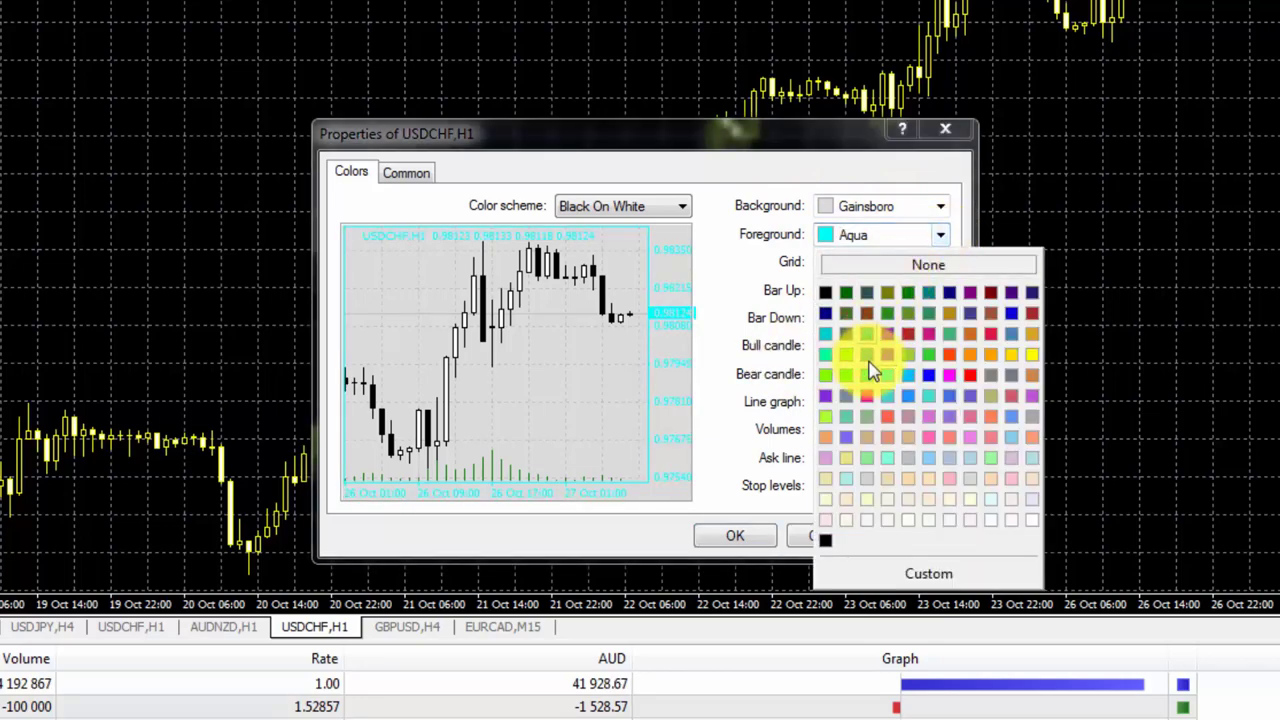
left_click(970, 375)
left_click(940, 235)
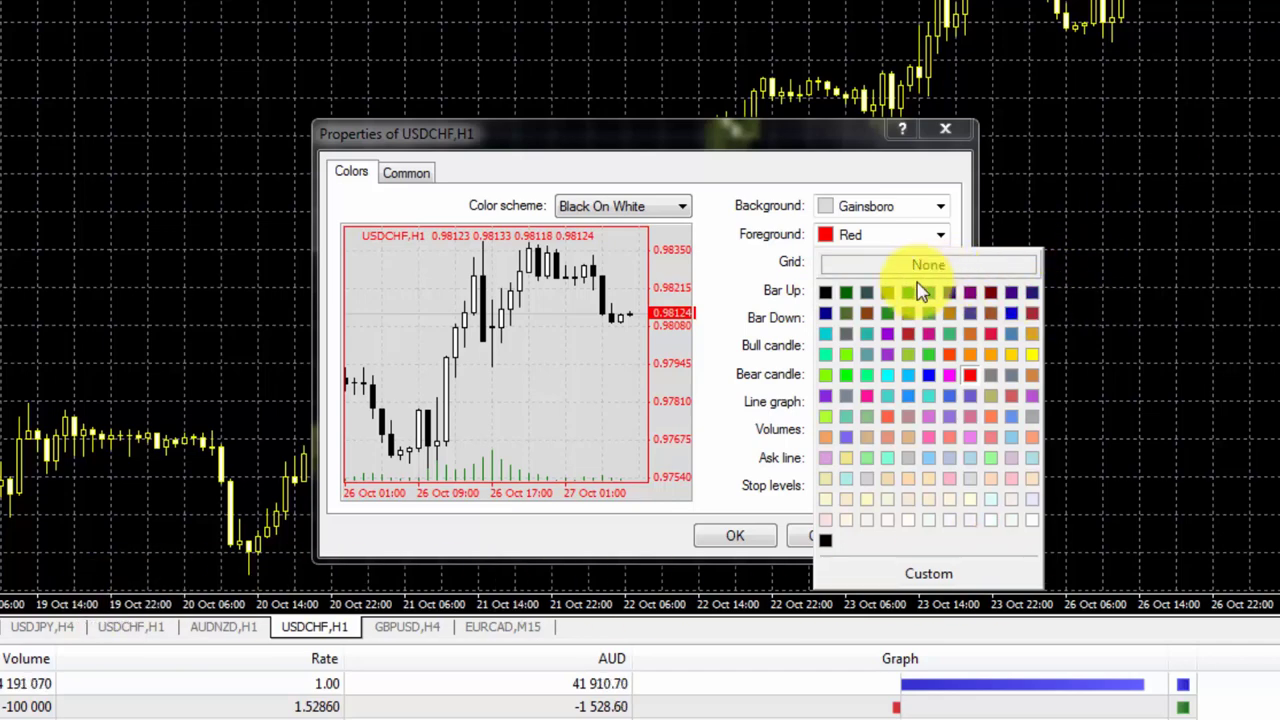
left_click(825, 298)
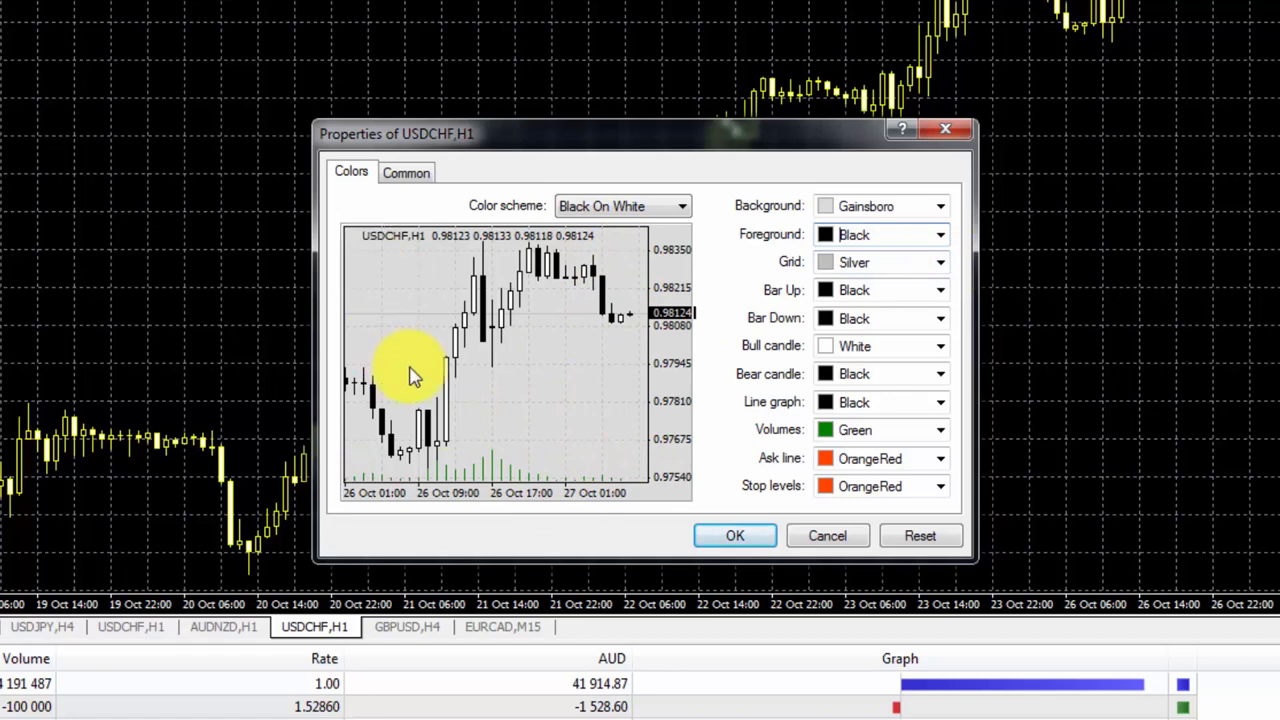
- Set the chart's grid color to Snow and its Bar Up and Bar Down colors to DarkGray
left_click(942, 264)
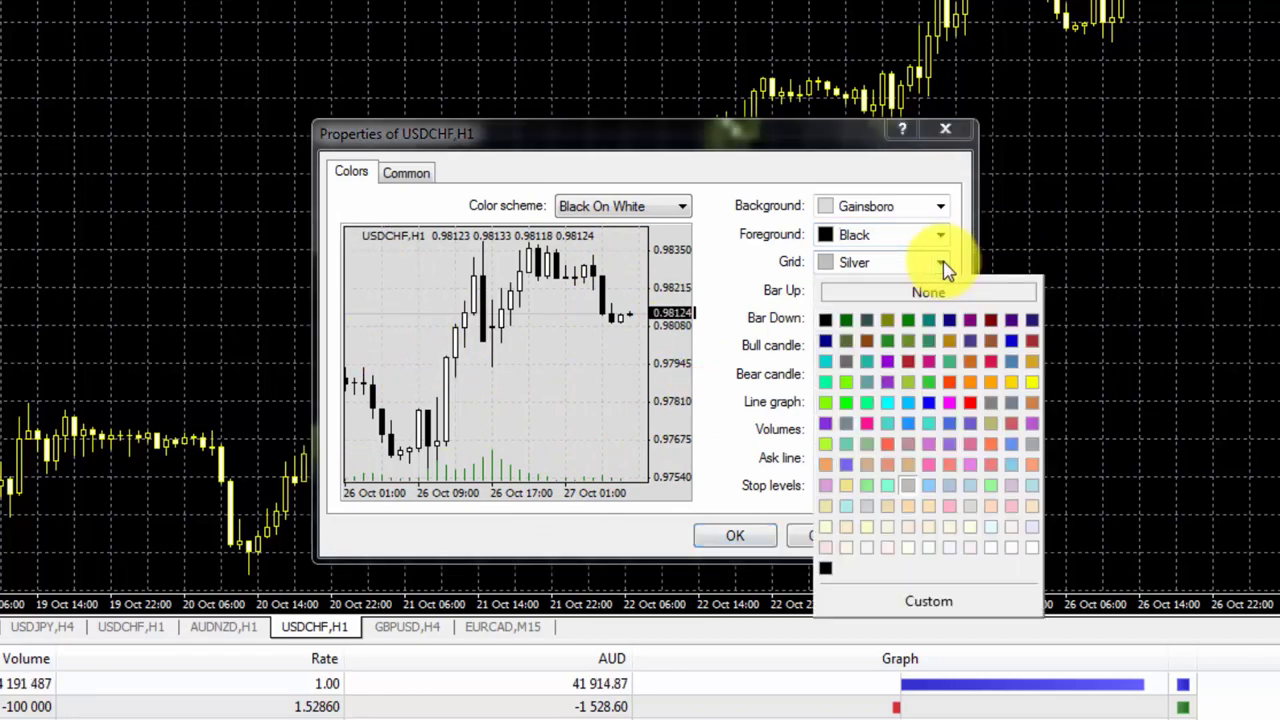
left_click(1009, 553)
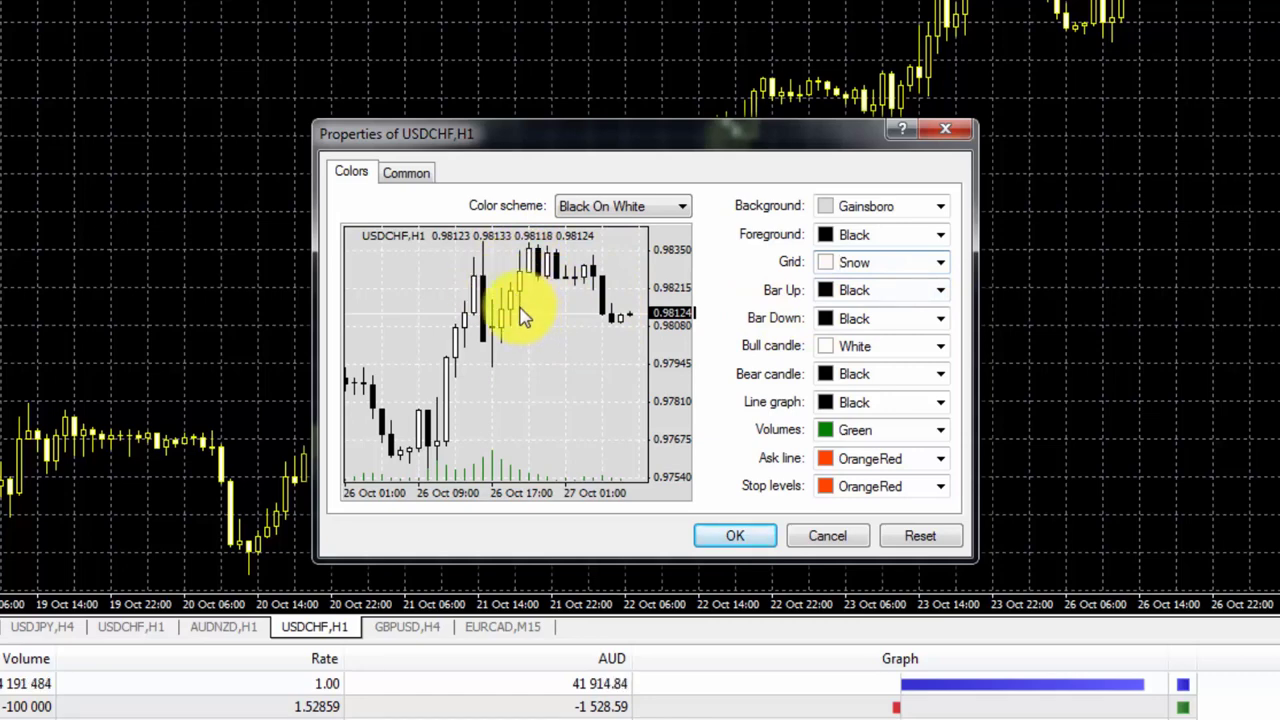
left_click(941, 290)
left_click(1031, 472)
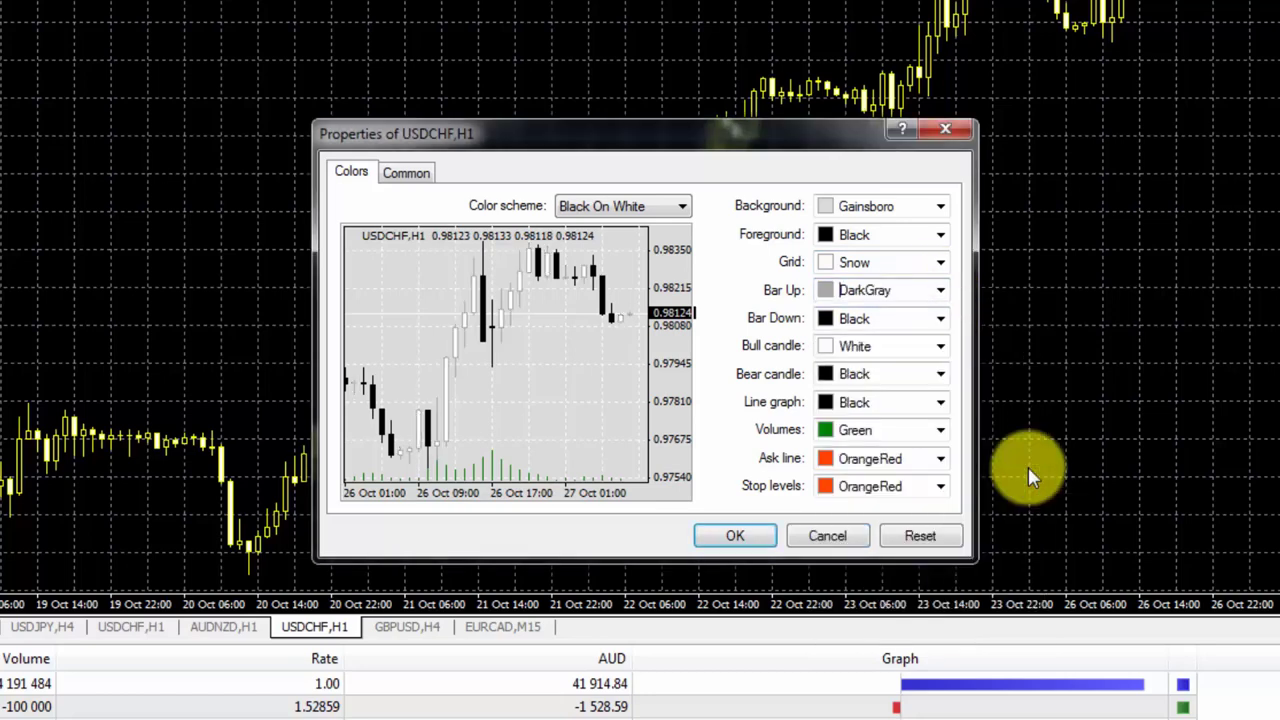
left_click(941, 319)
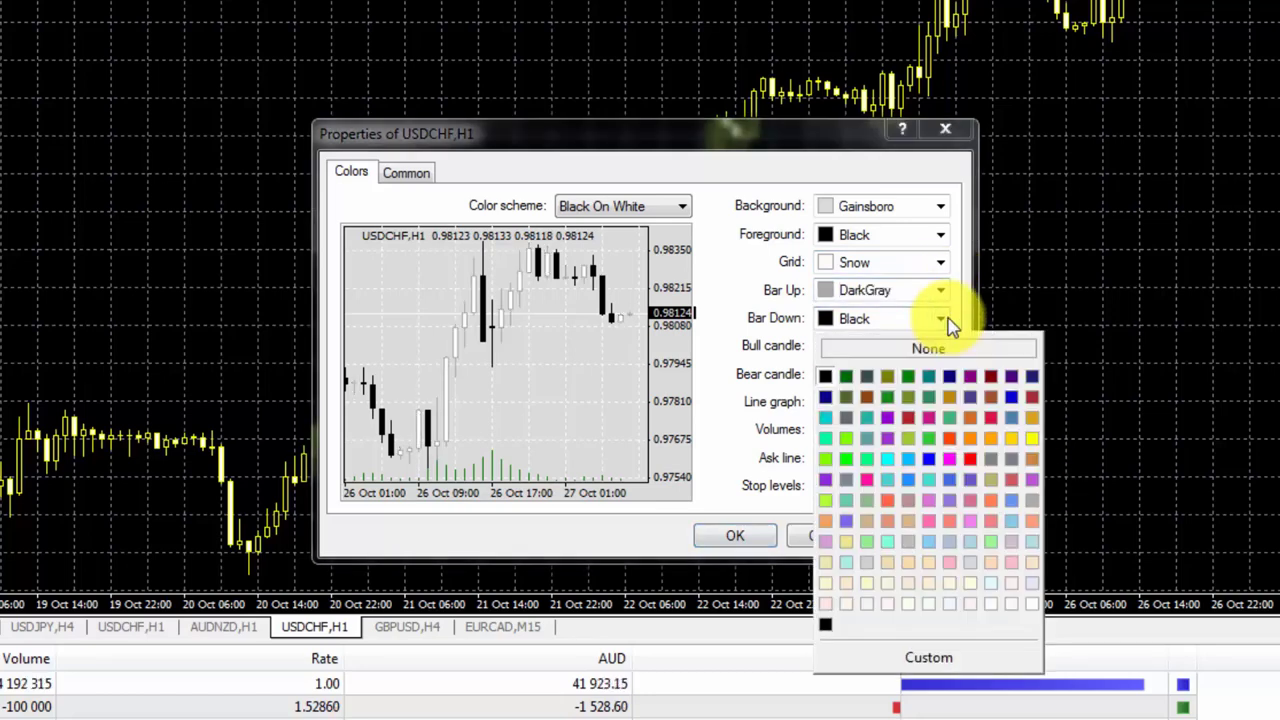
left_click(1036, 496)
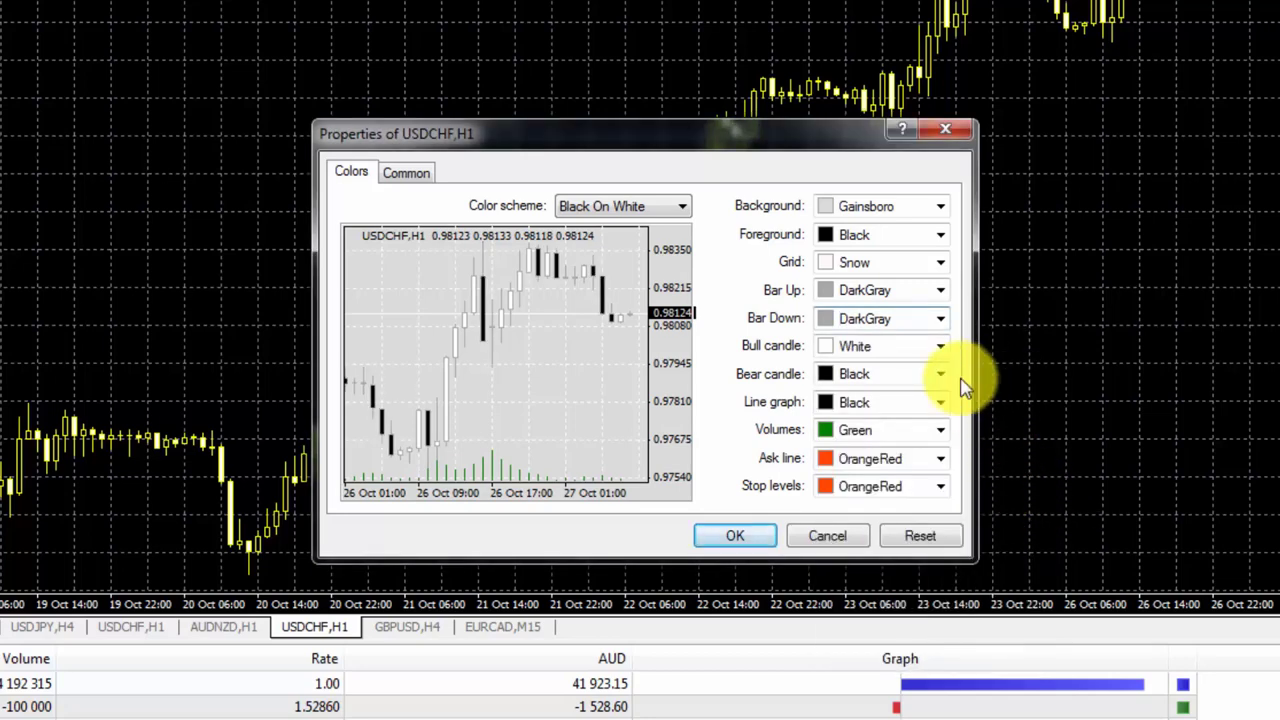
- Set the bull candle color to DarkGray and the bear candle color to LightSalmon
left_click(944, 346)
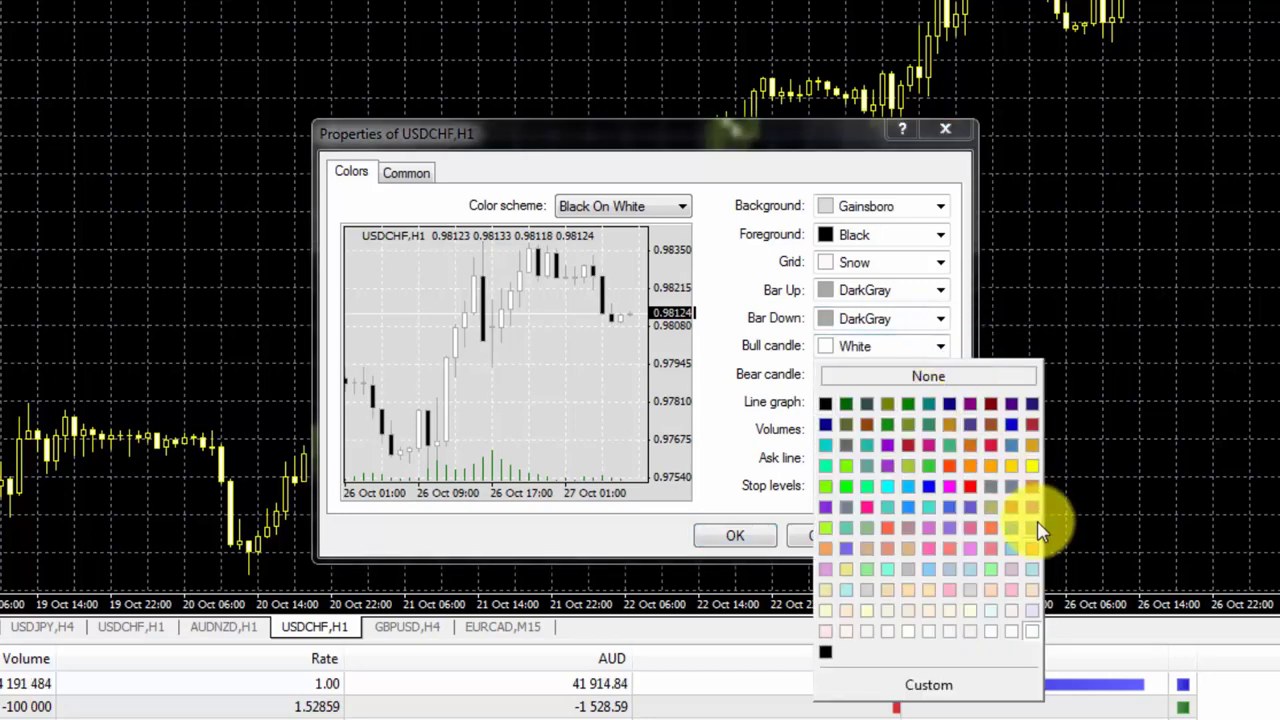
left_click(1040, 522)
left_click(945, 374)
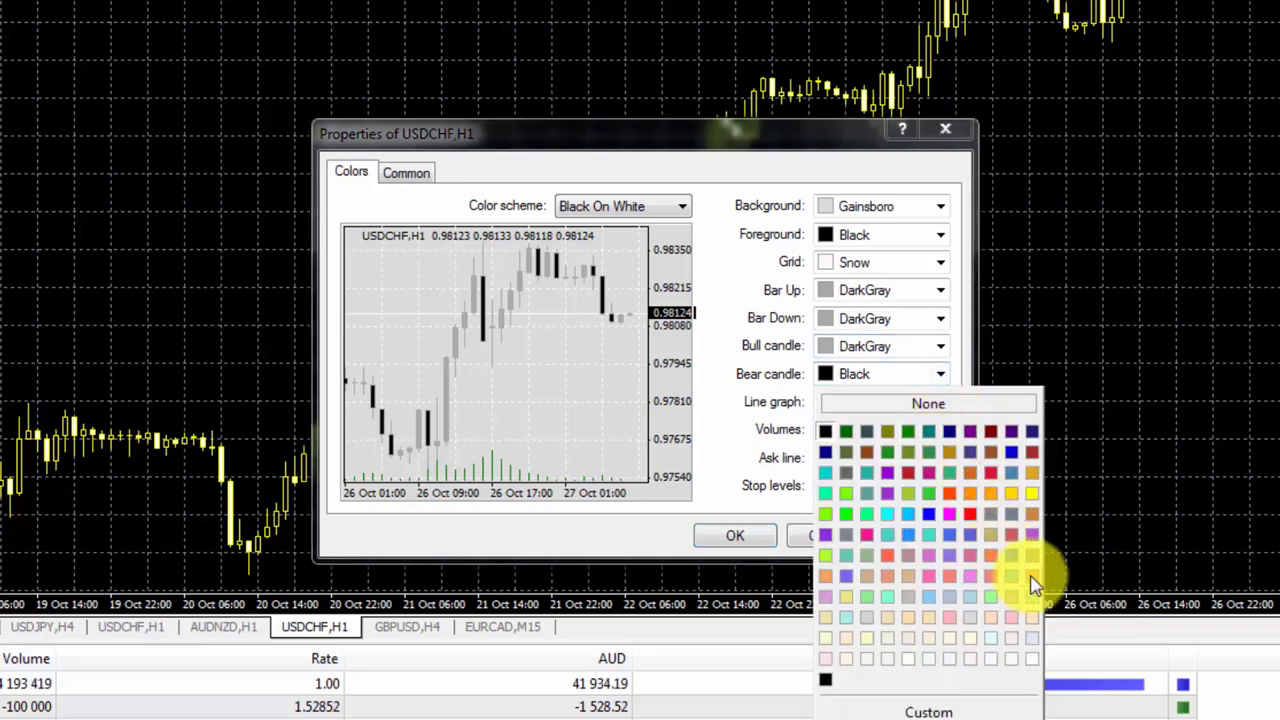
left_click(1035, 585)
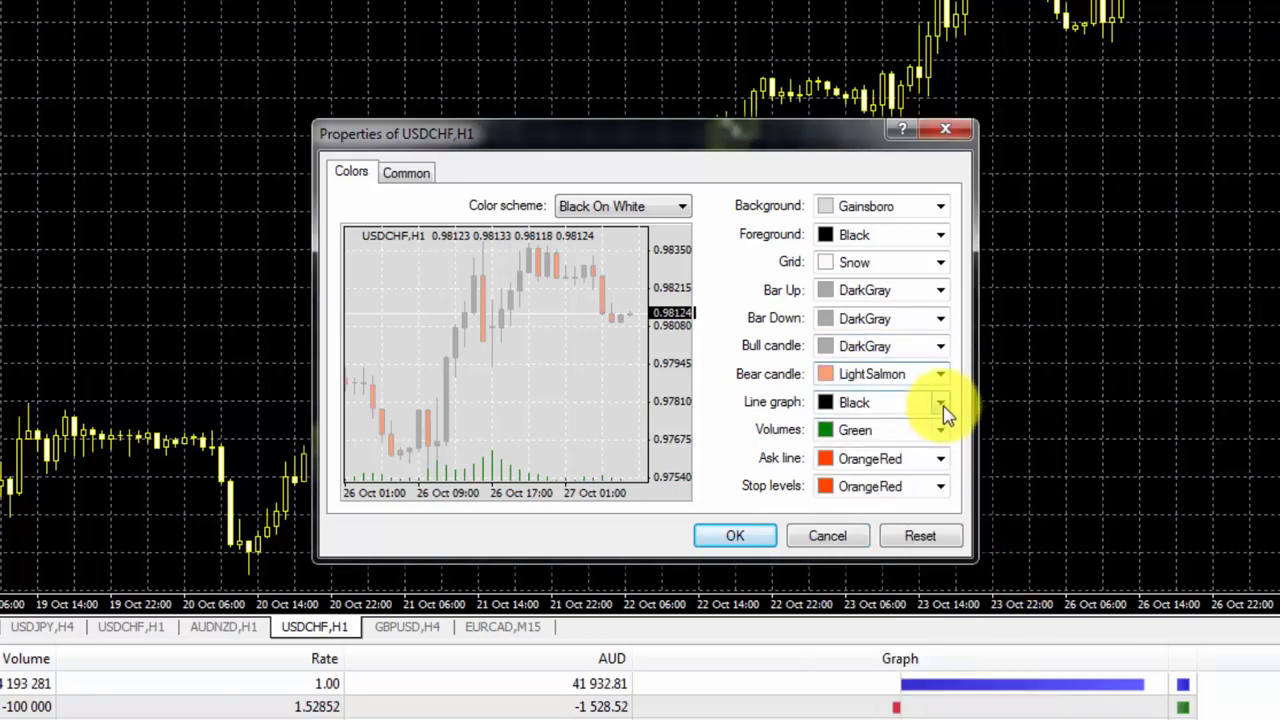
- Try Red for the line graph, set it to DarkGray and apply the custom colors to the USDCHF H1 chart
left_click(943, 412)
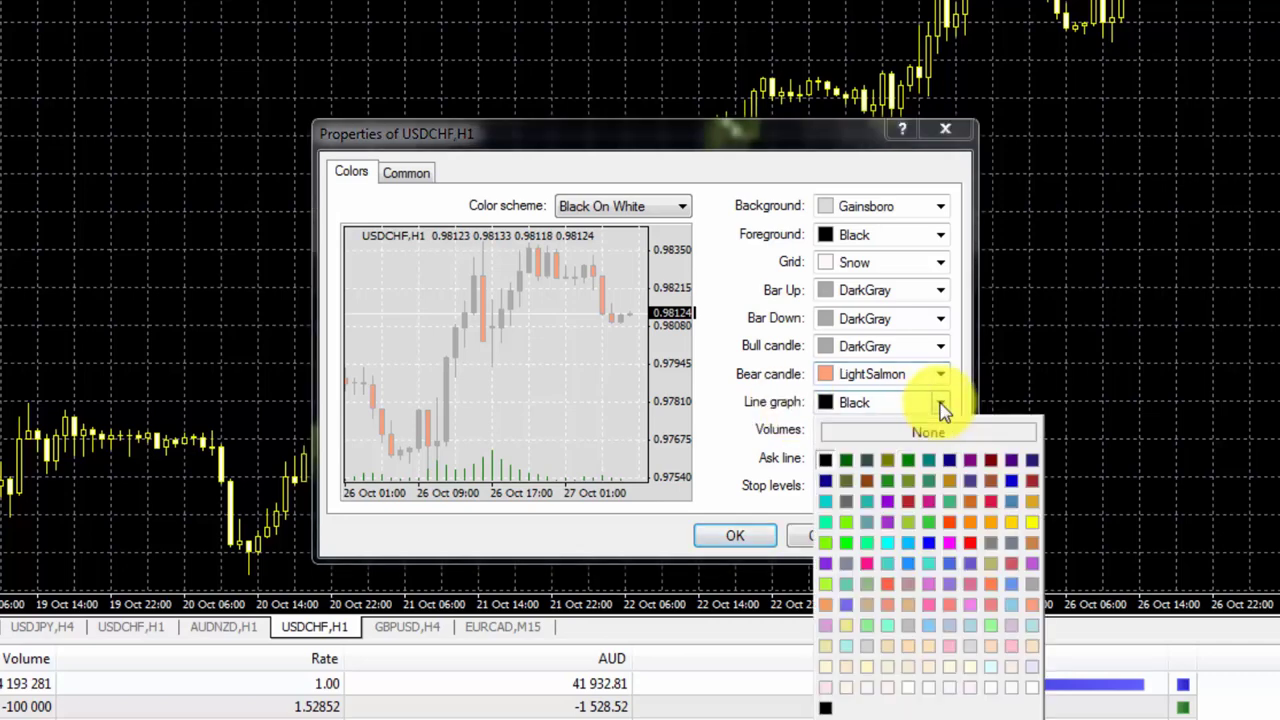
left_click(1040, 585)
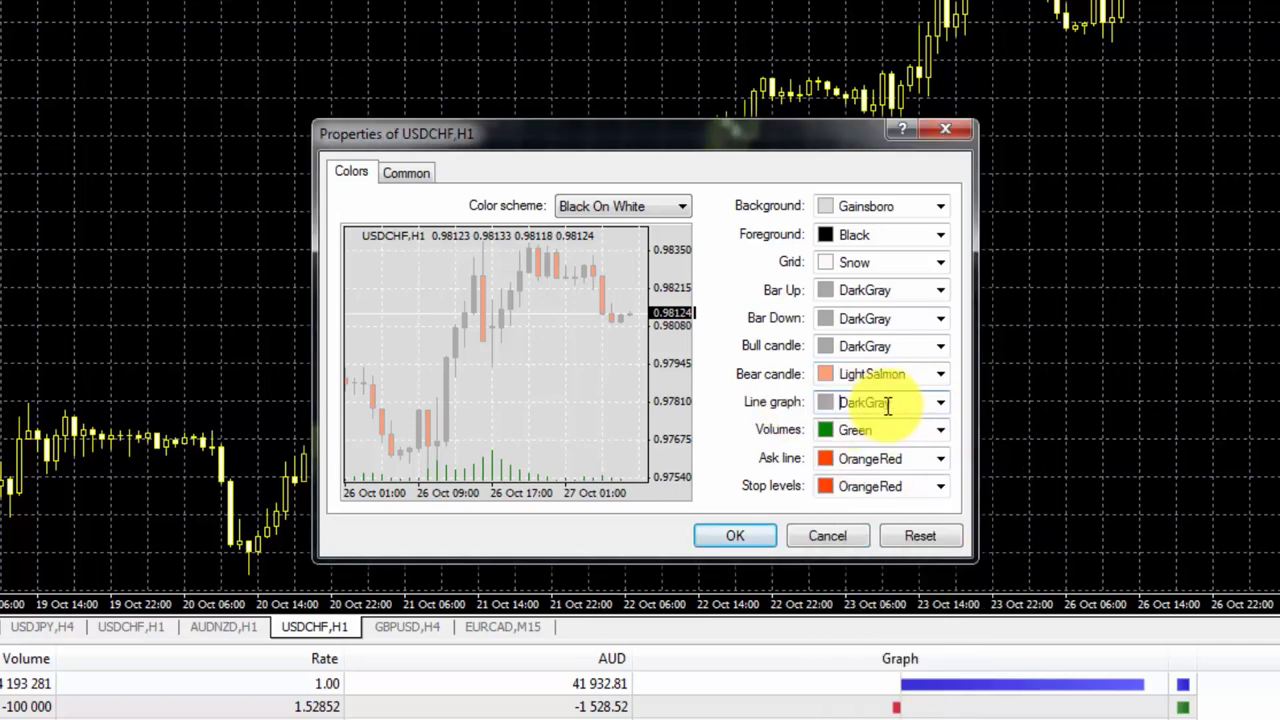
left_click(943, 410)
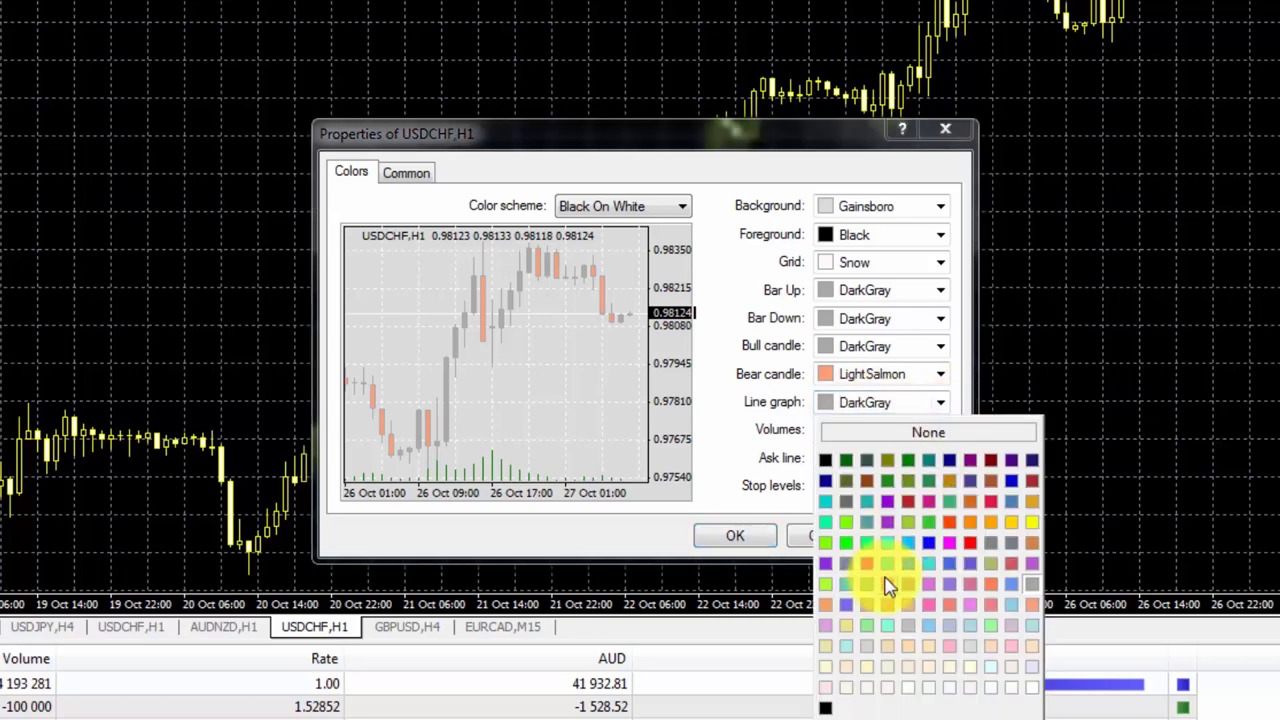
left_click(981, 548)
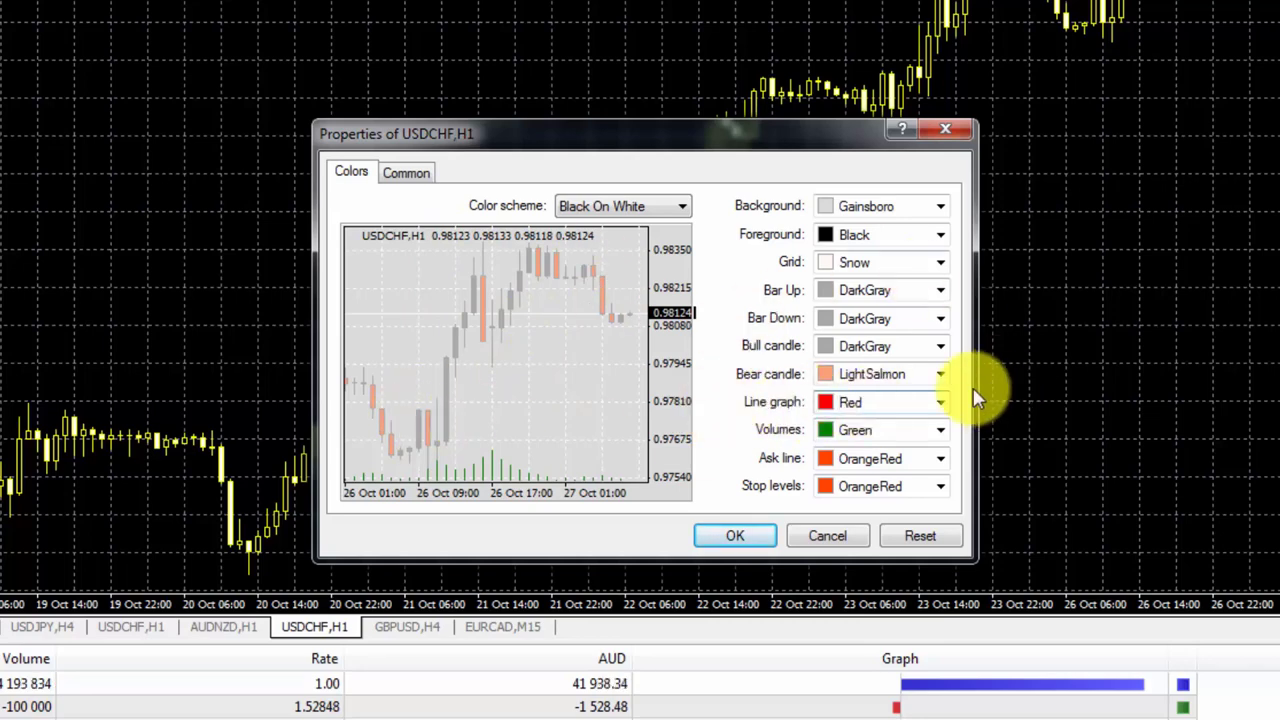
left_click(945, 407)
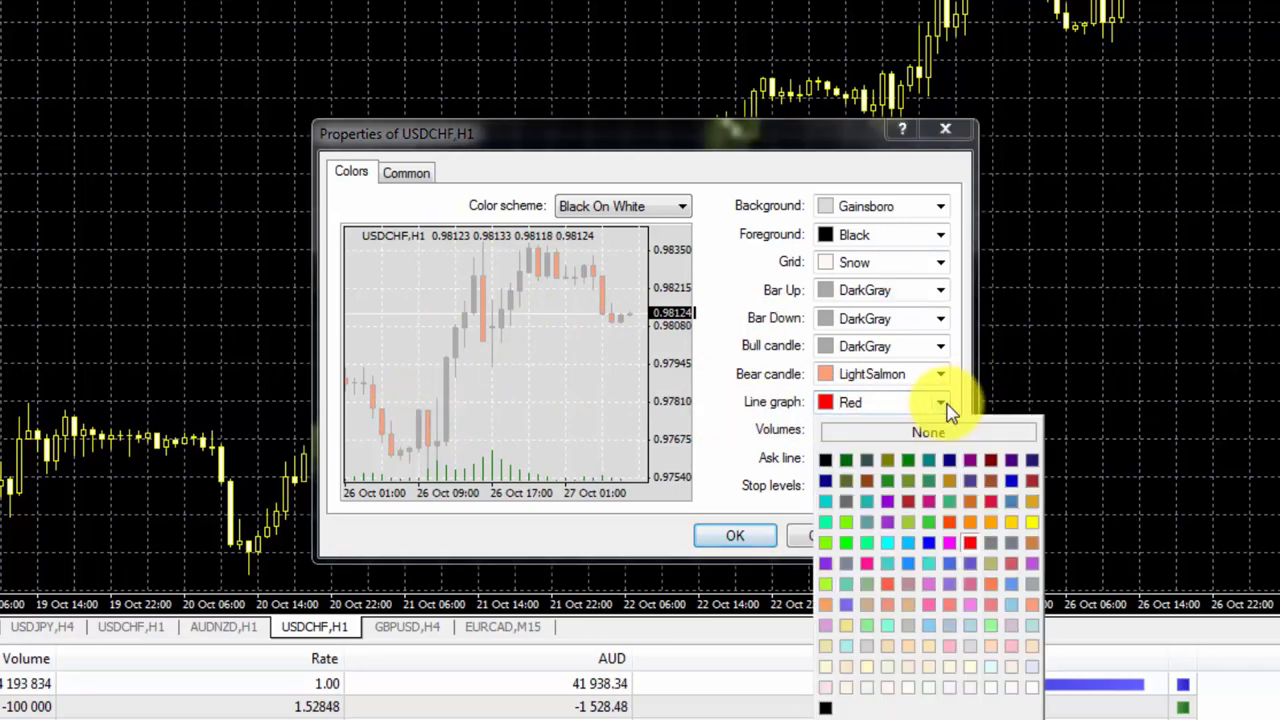
left_click(1040, 592)
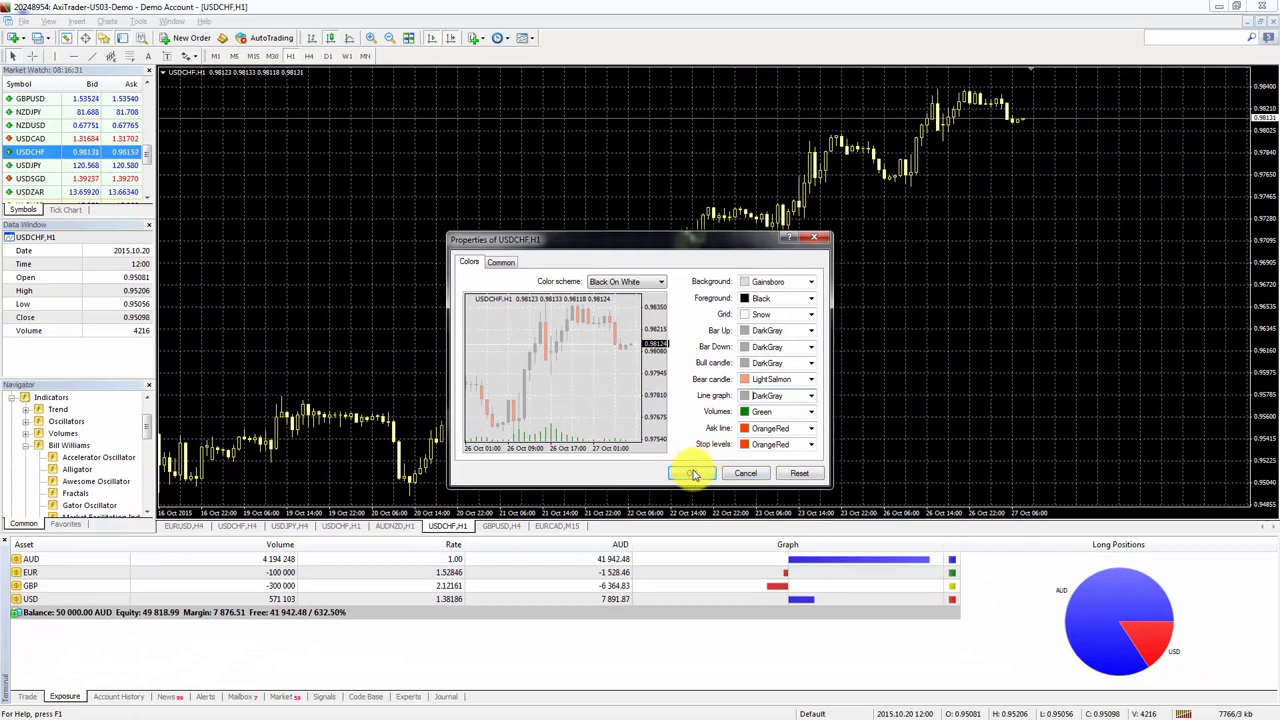
left_click(692, 473)
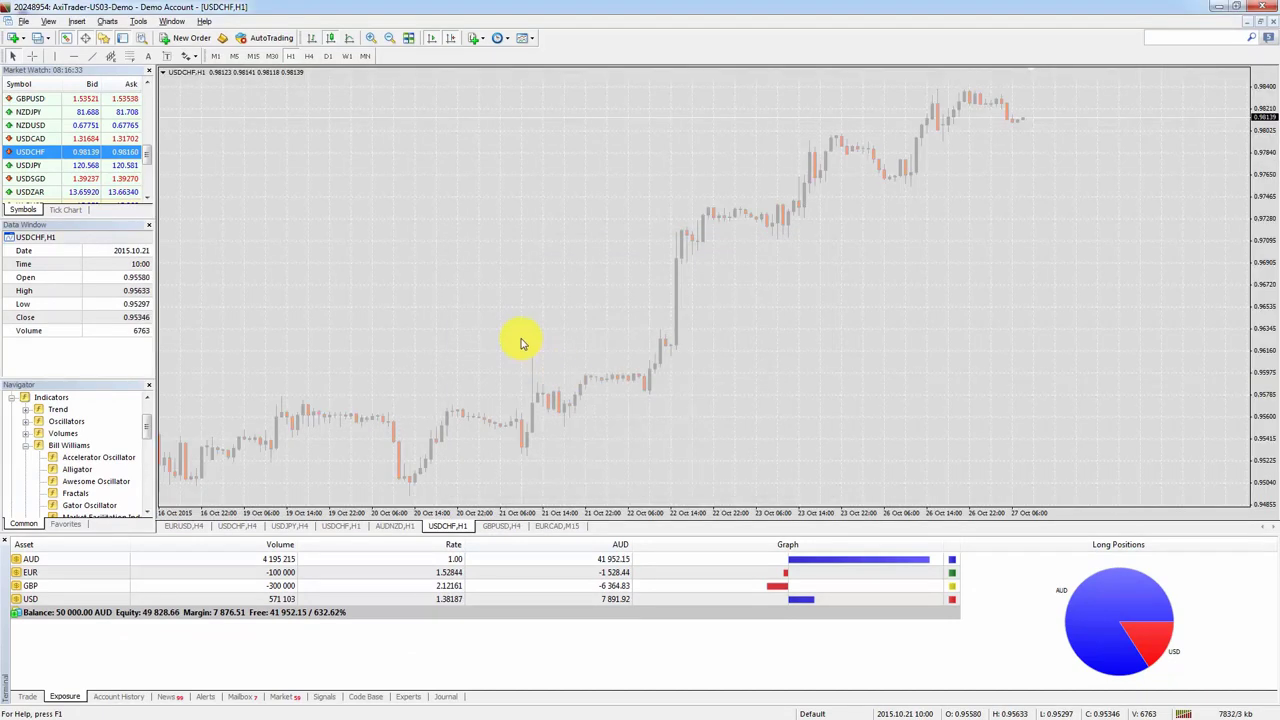
- Hide the grid on the USDCHF H1 chart and zoom in to enlarge its candles
right_click(509, 205)
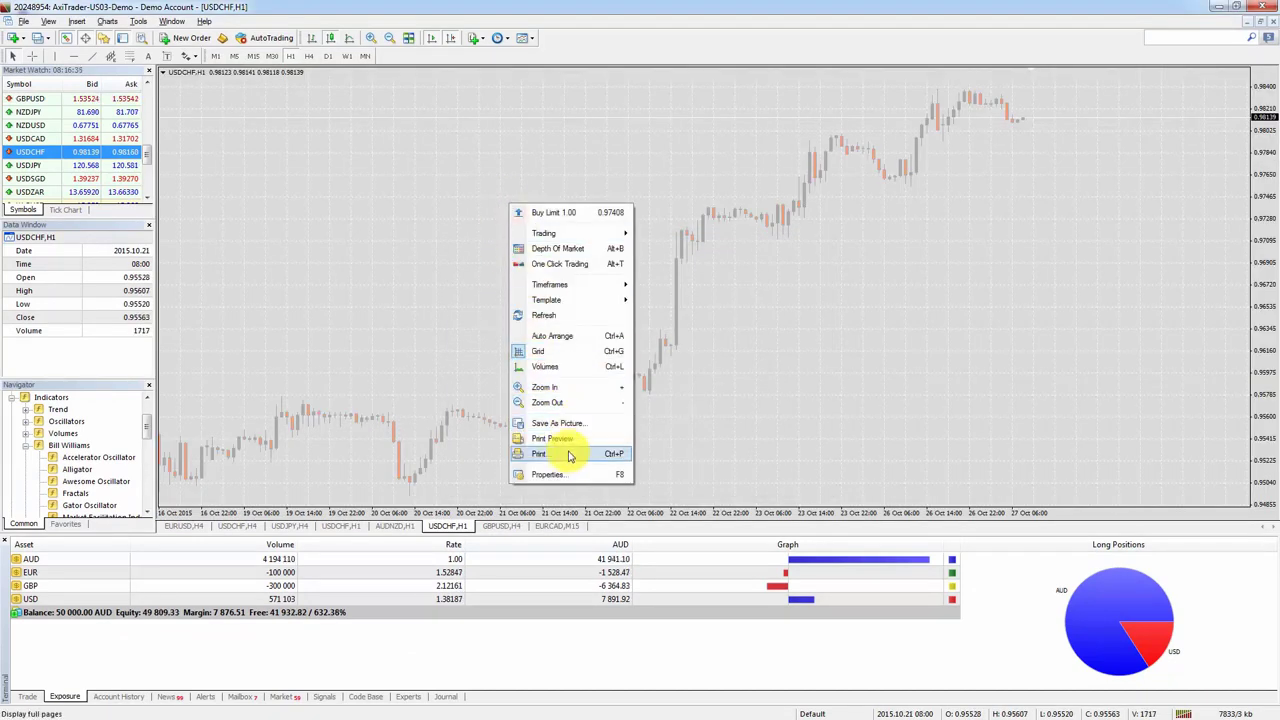
left_click(557, 350)
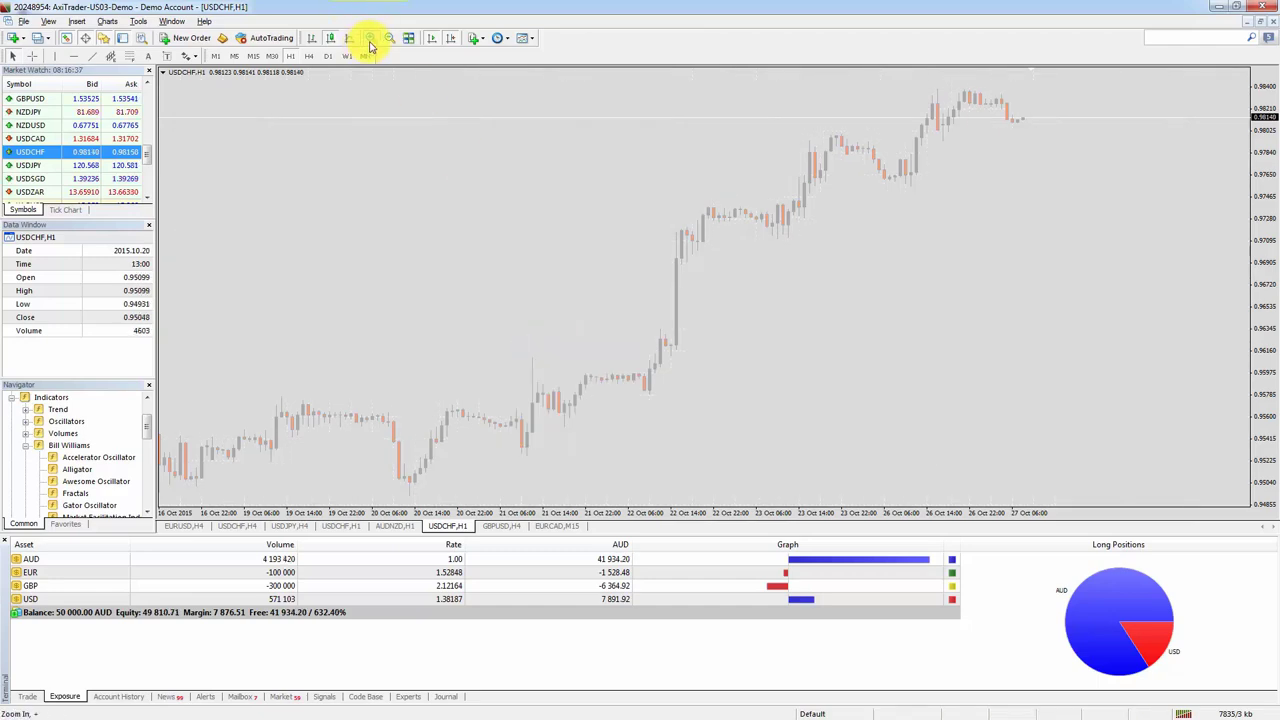
left_click(370, 40)
left_click(370, 40)
scroll(422, 310, "down", 1)
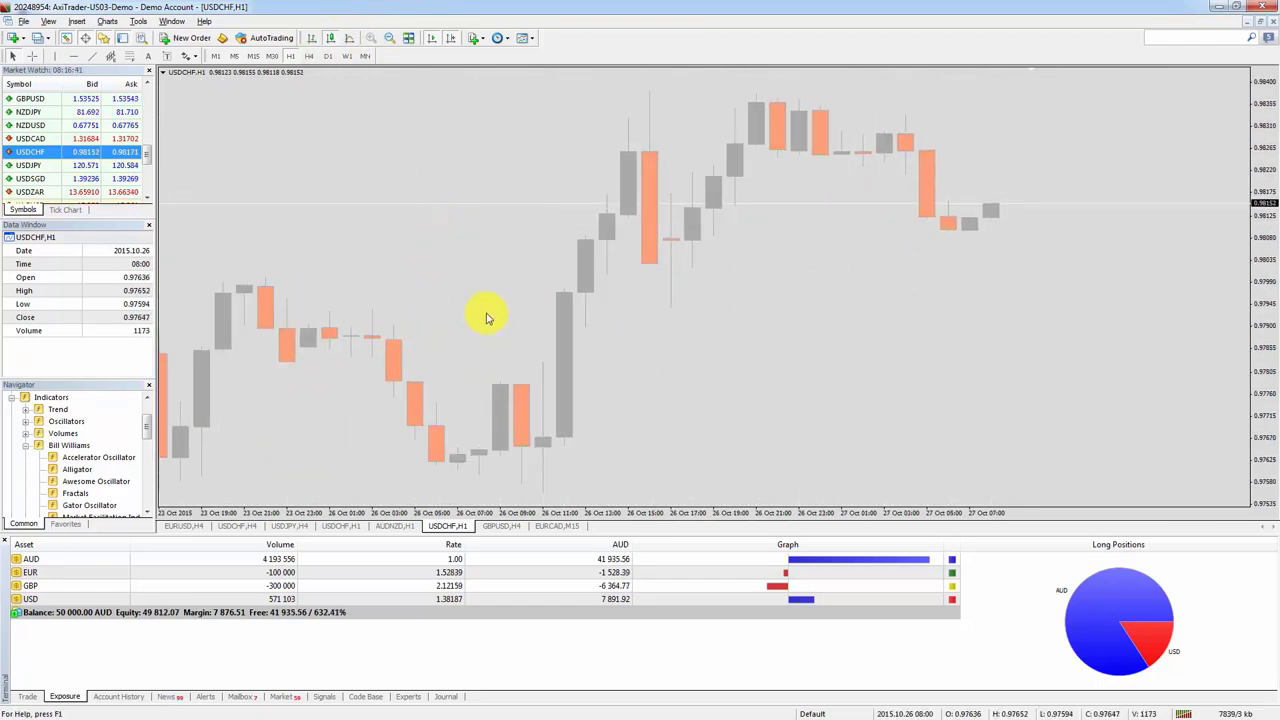
key("minus")
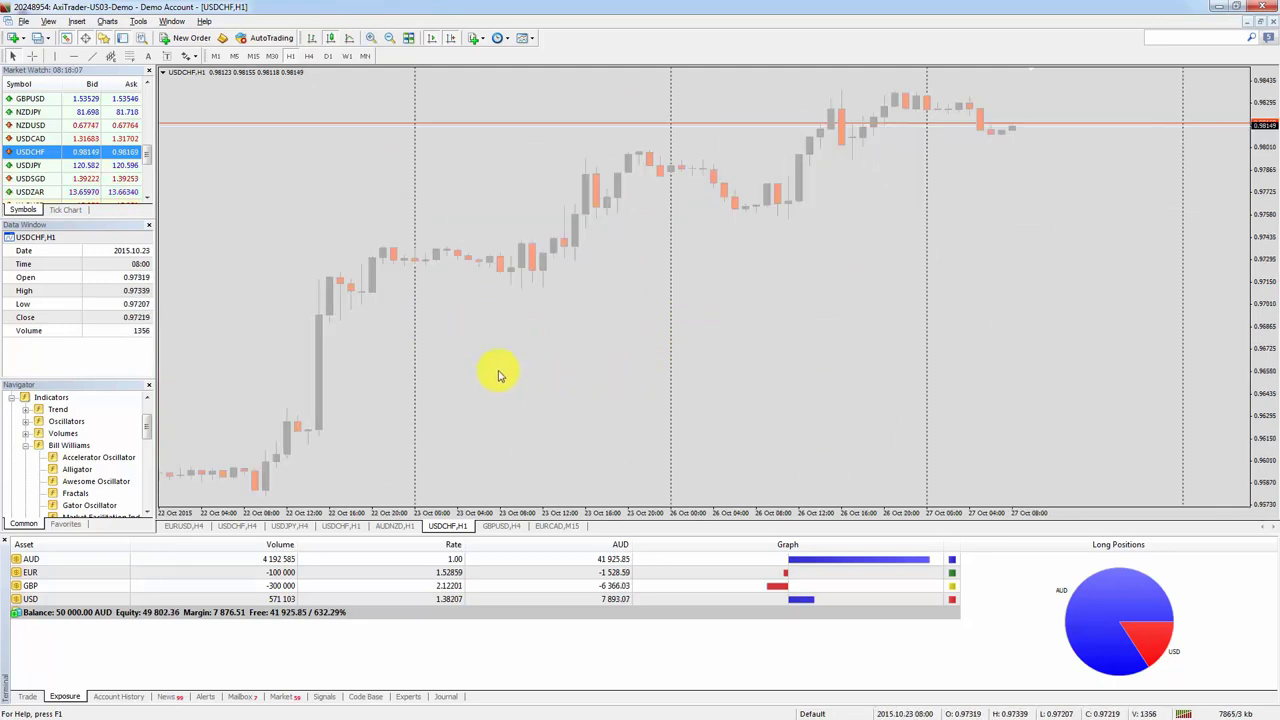
- Return the maximized USDCHF H1 chart to the tiled layout and bring EURUSD into view in Market Watch
left_click(1262, 28)
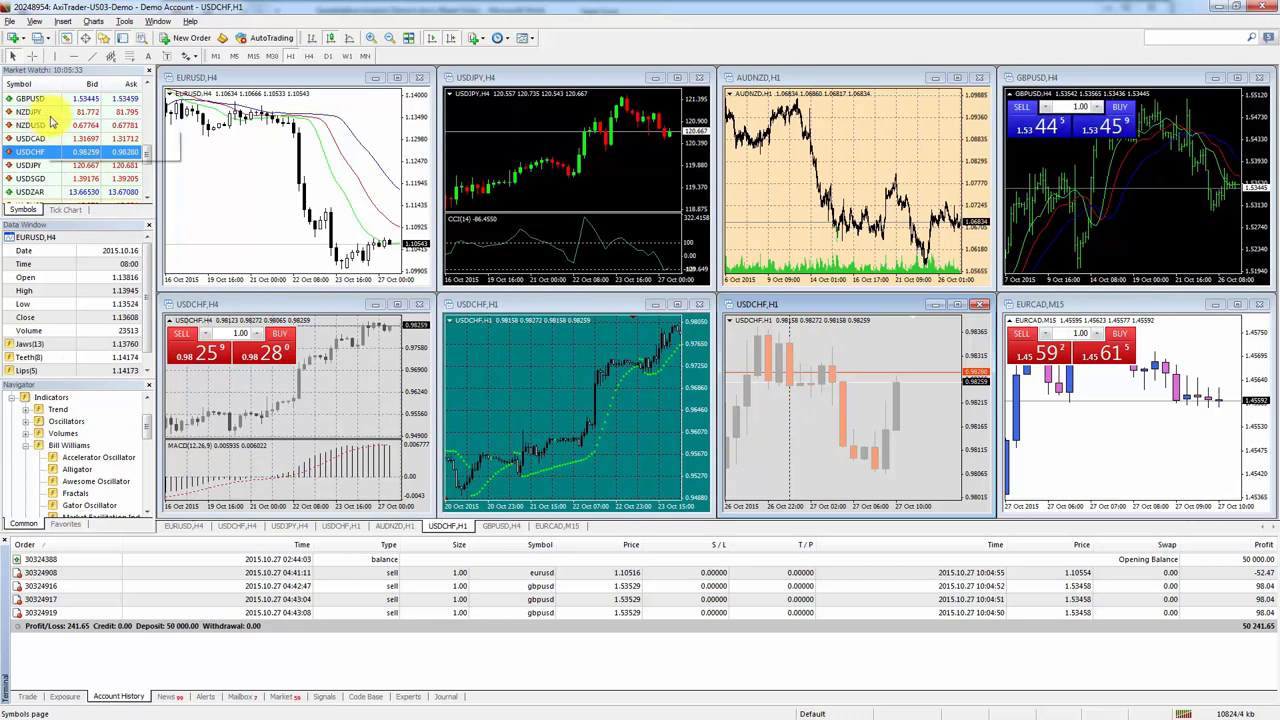
scroll(145, 140, "up", 3)
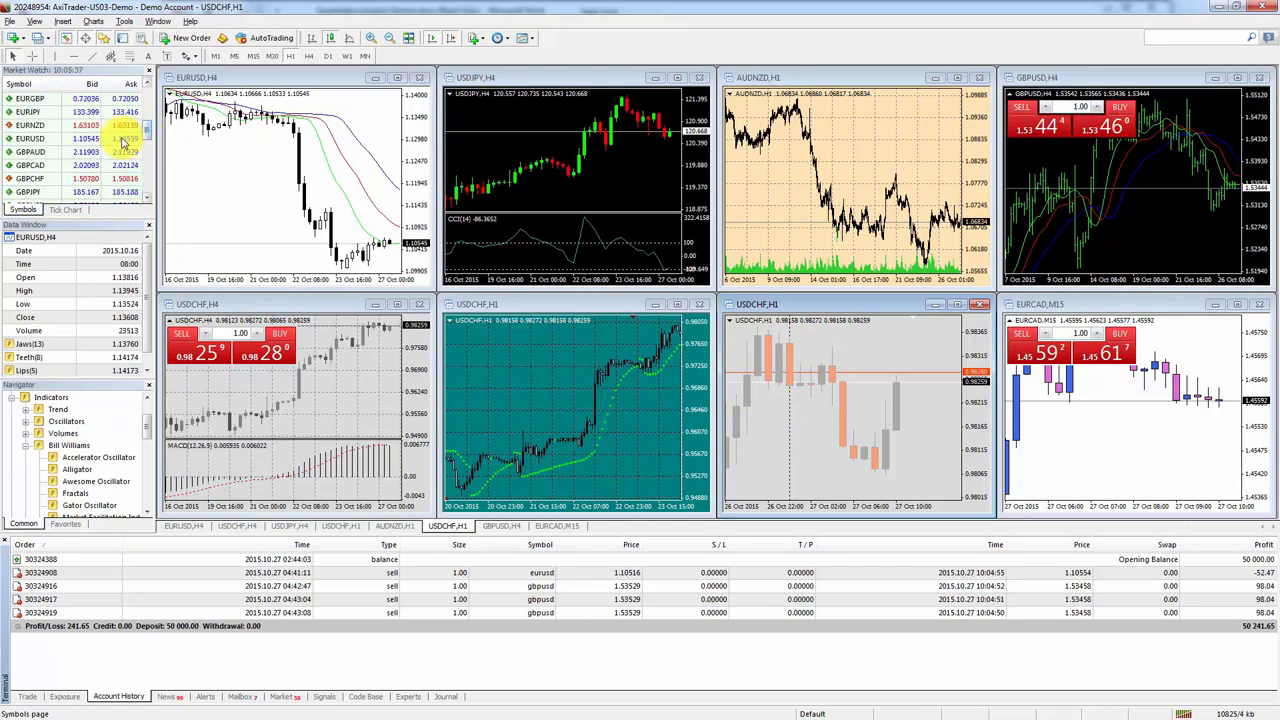
- Open a new EURUSD chart window from Market Watch, move it up and make it narrower and taller over the tiled charts
right_click(43, 138)
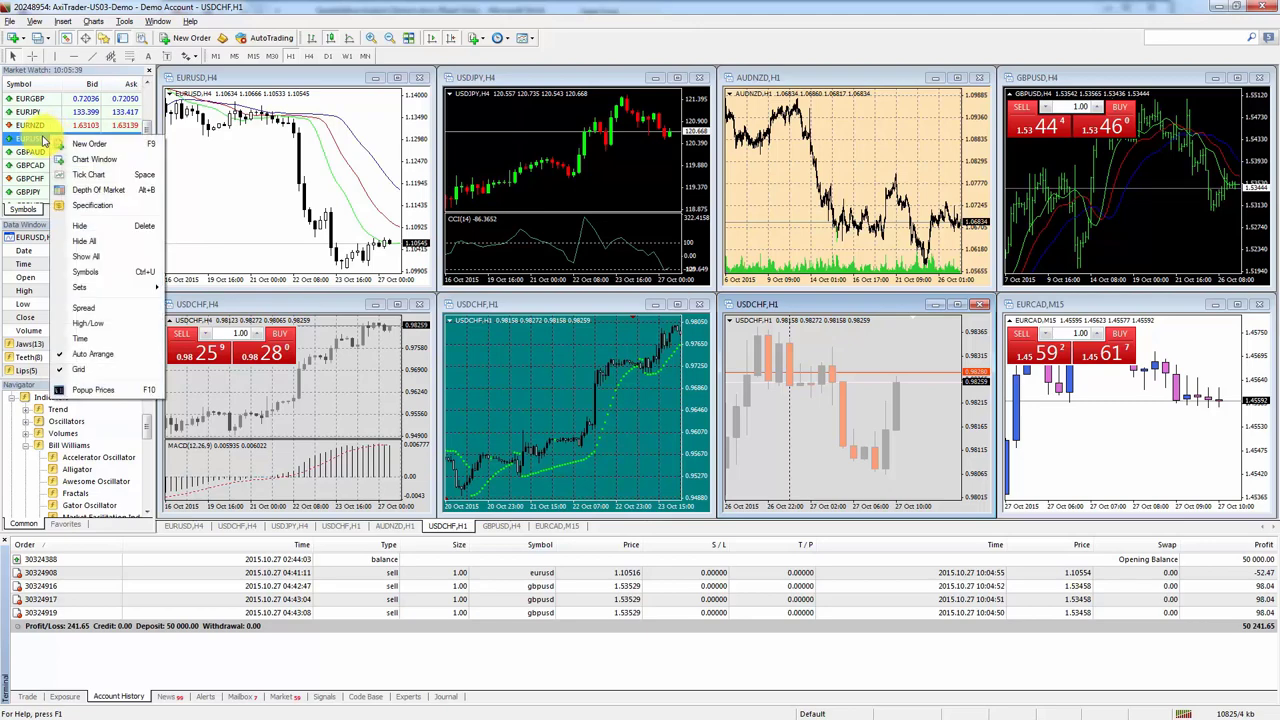
left_click(94, 159)
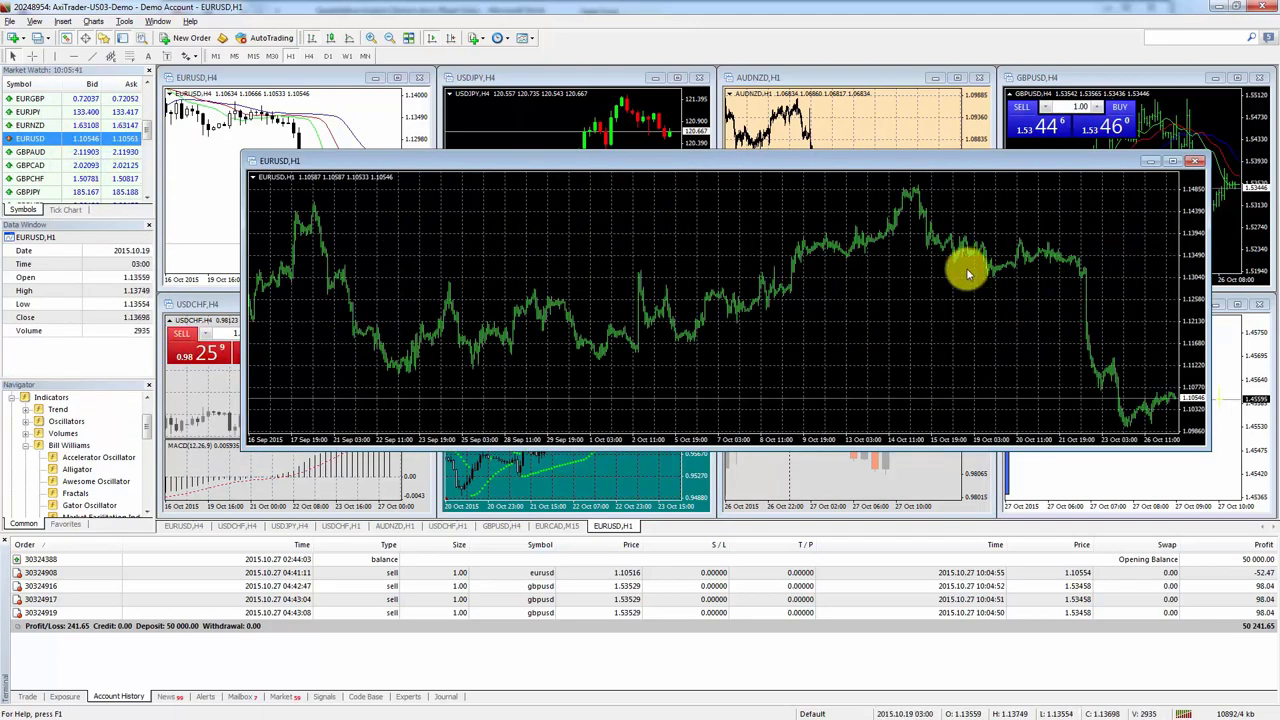
left_click_drag(838, 158, 823, 103)
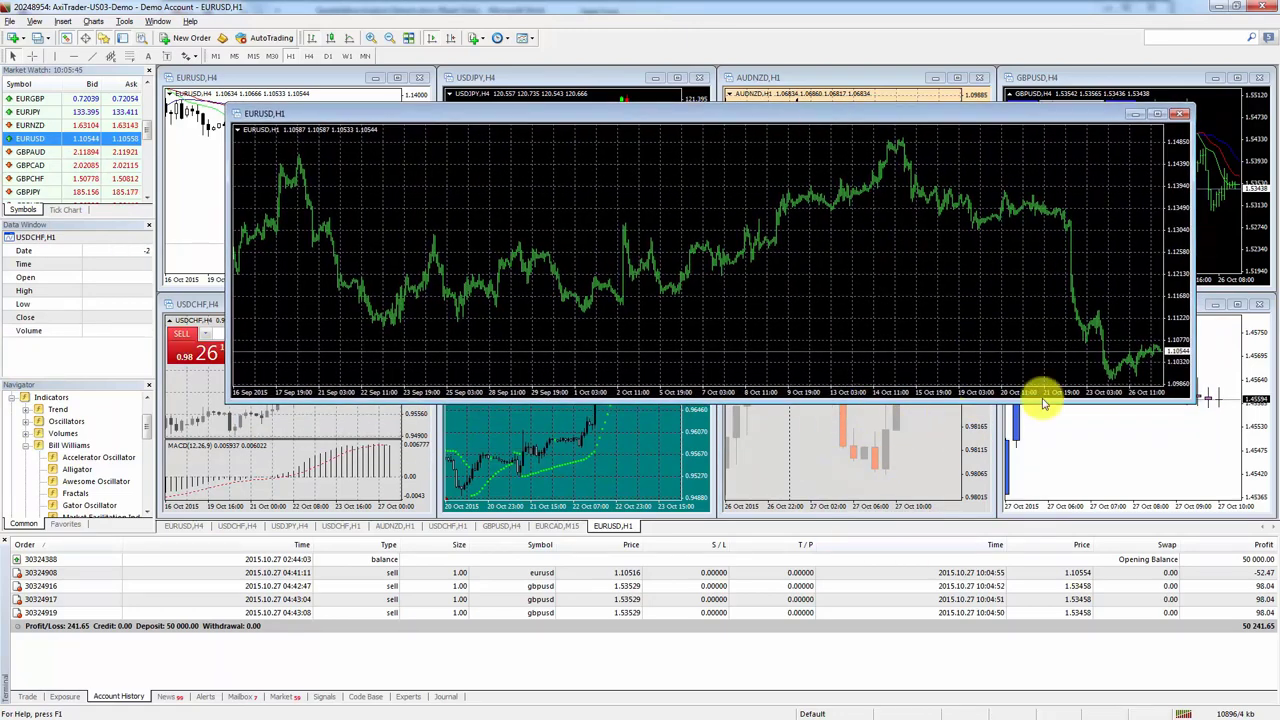
left_click_drag(1197, 399, 684, 450)
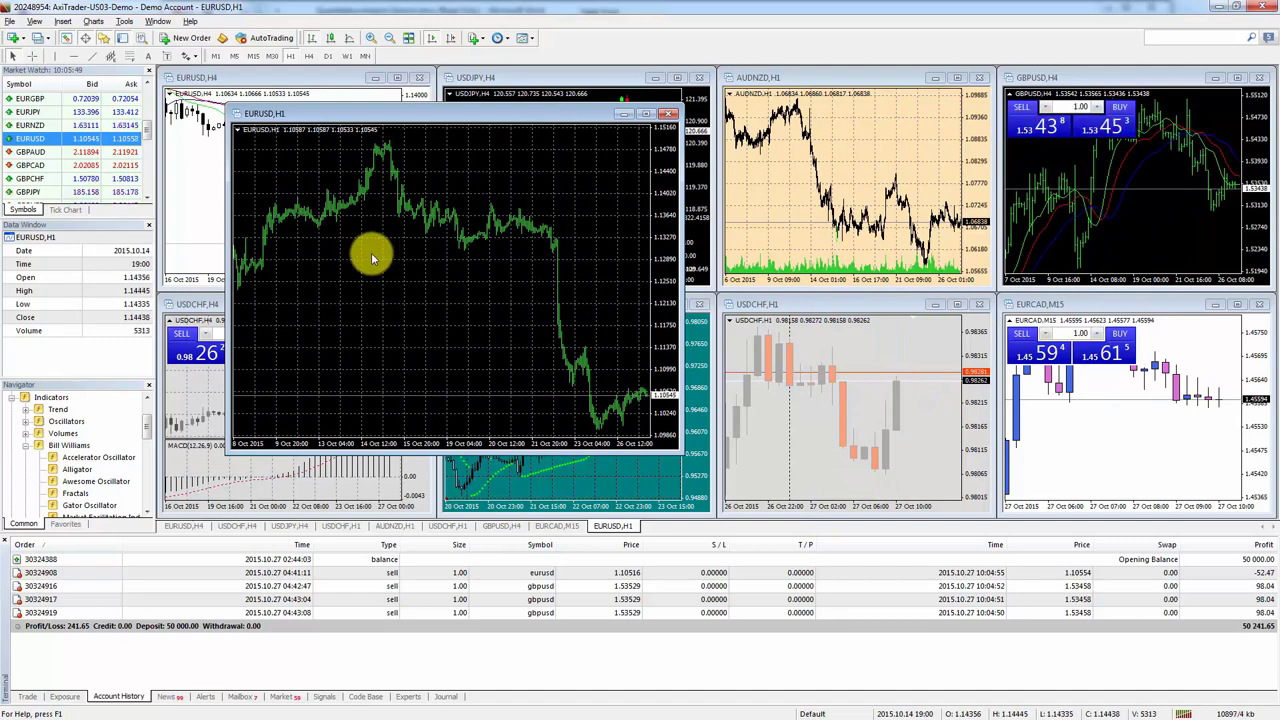
- Examine the color settings in the properties of the new EURUSD H1 chart and close them
right_click(349, 224)
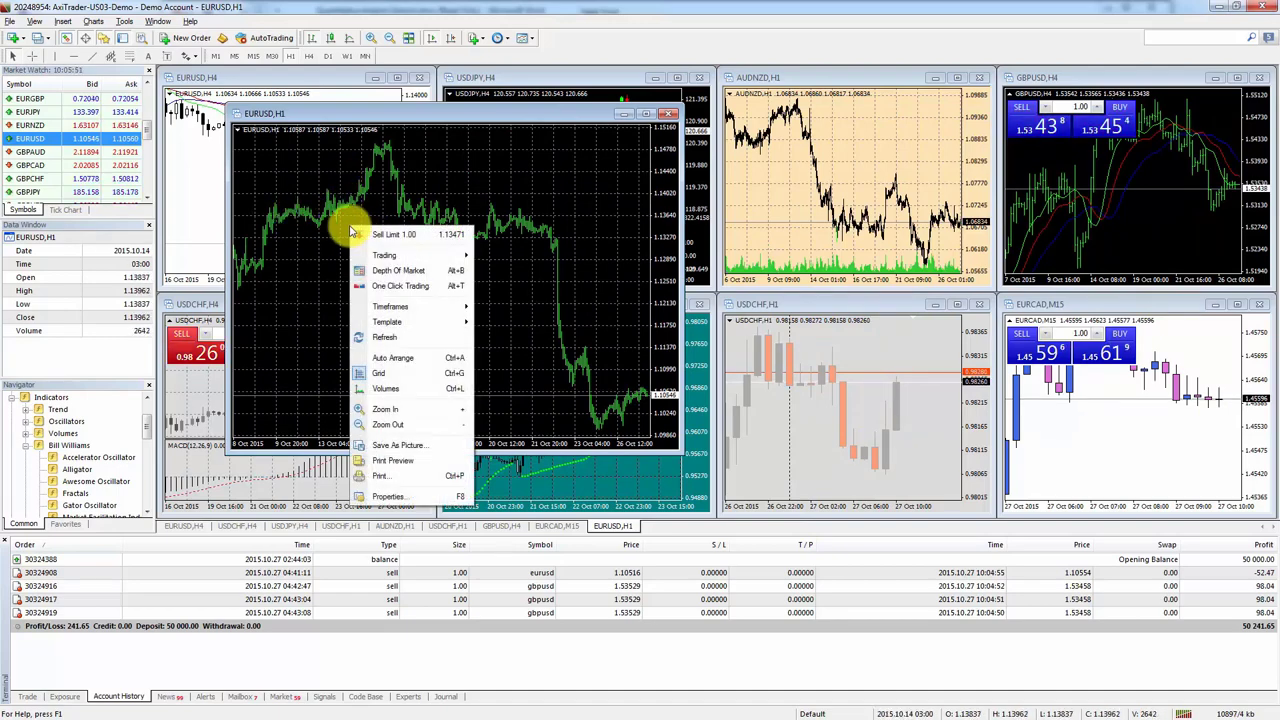
left_click(409, 498)
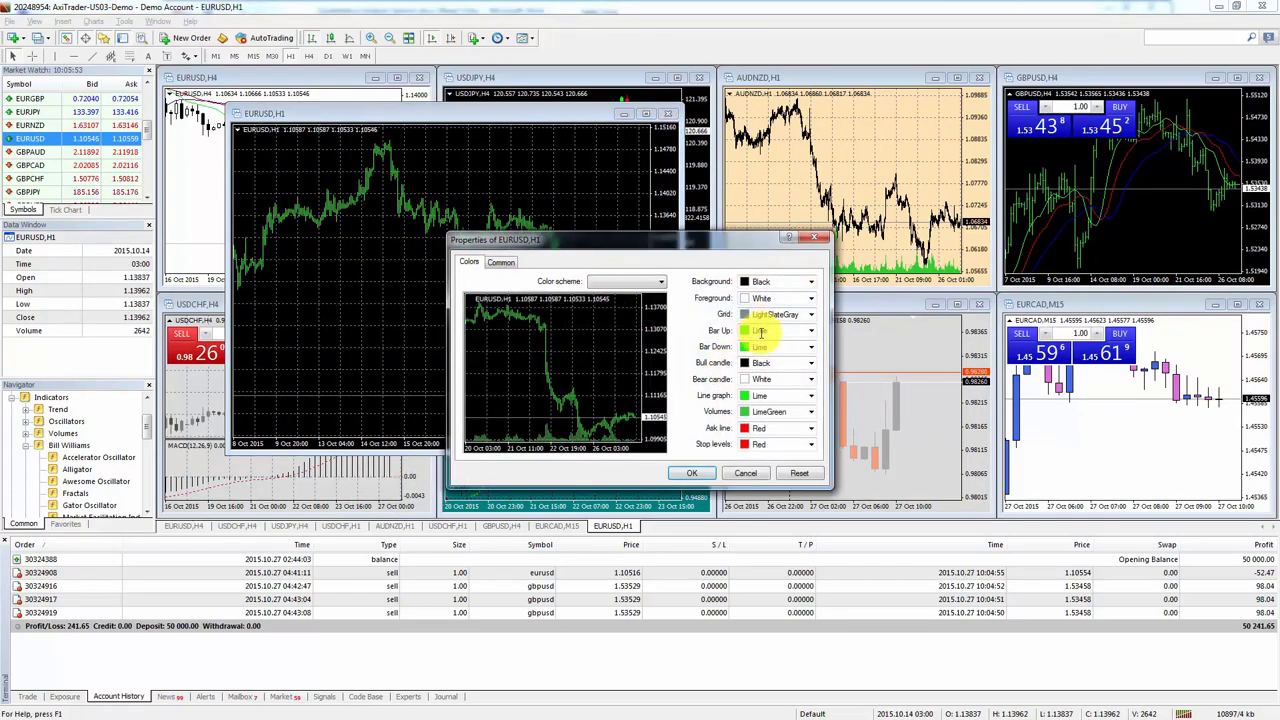
left_click_drag(742, 252, 566, 203)
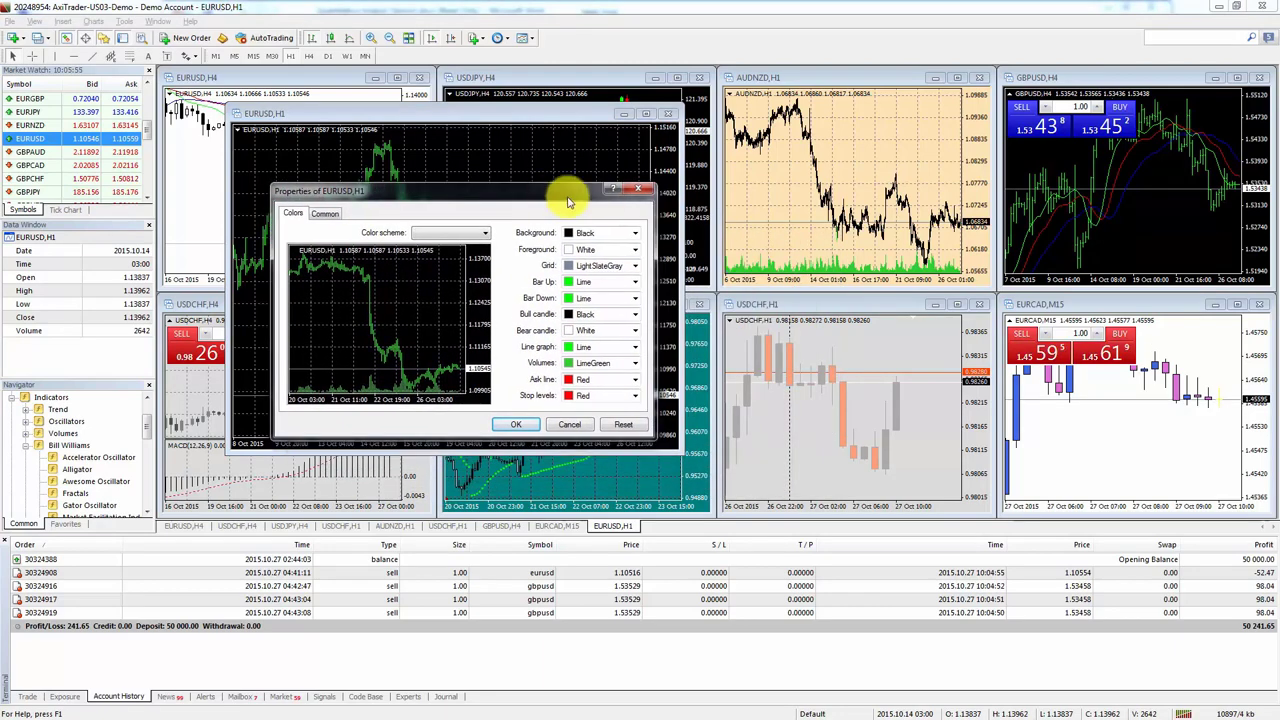
left_click(647, 190)
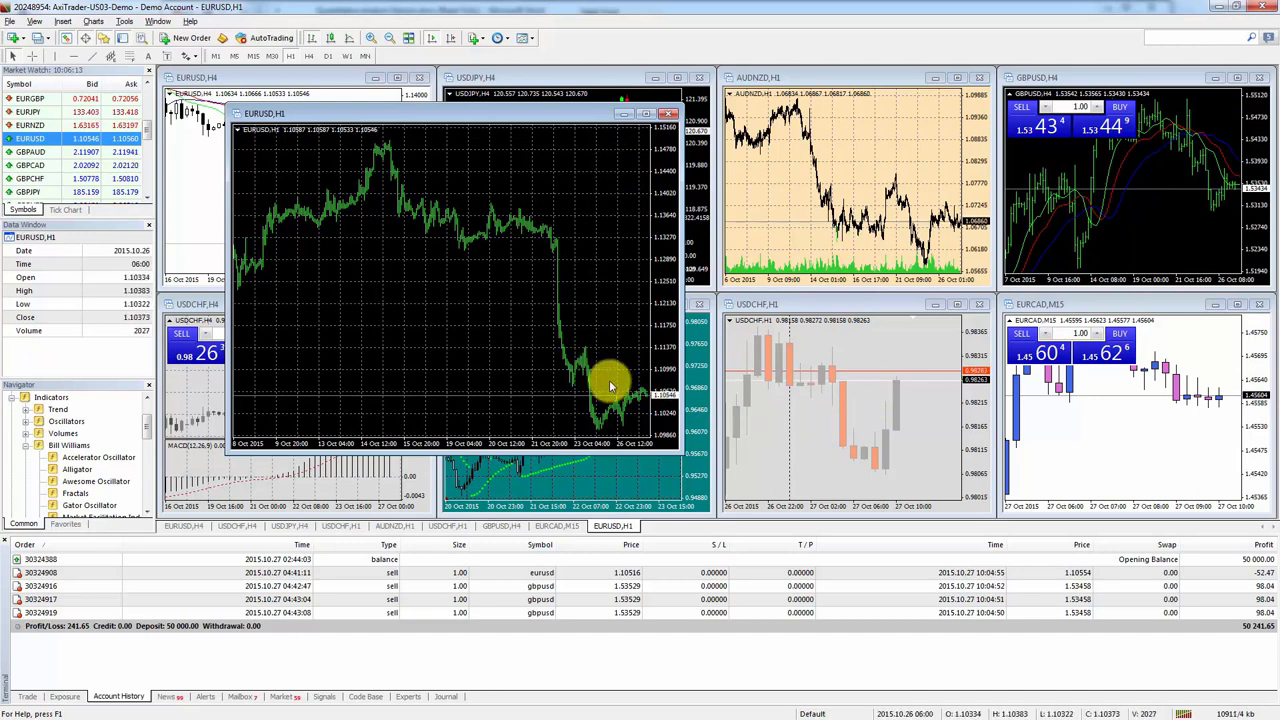
- Save the gray USDCHF H1 chart's setup as a template named Gray_Favourite
right_click(858, 360)
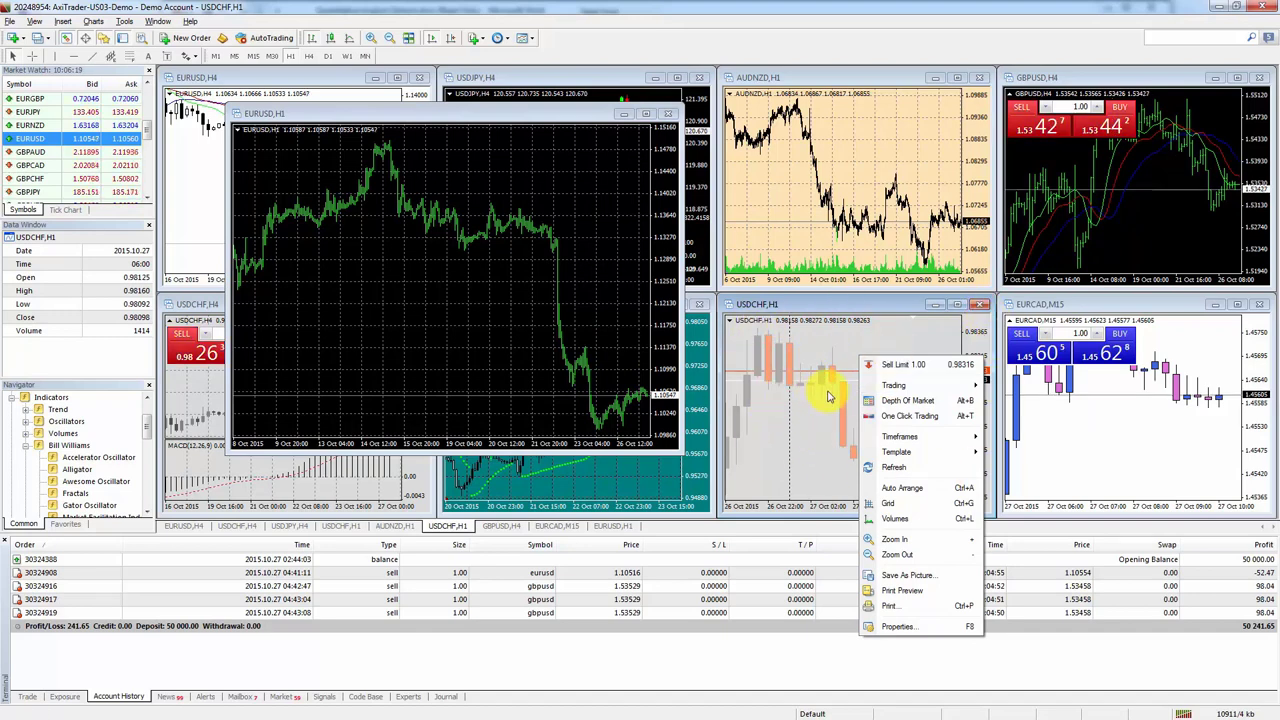
mouse_move(908, 456)
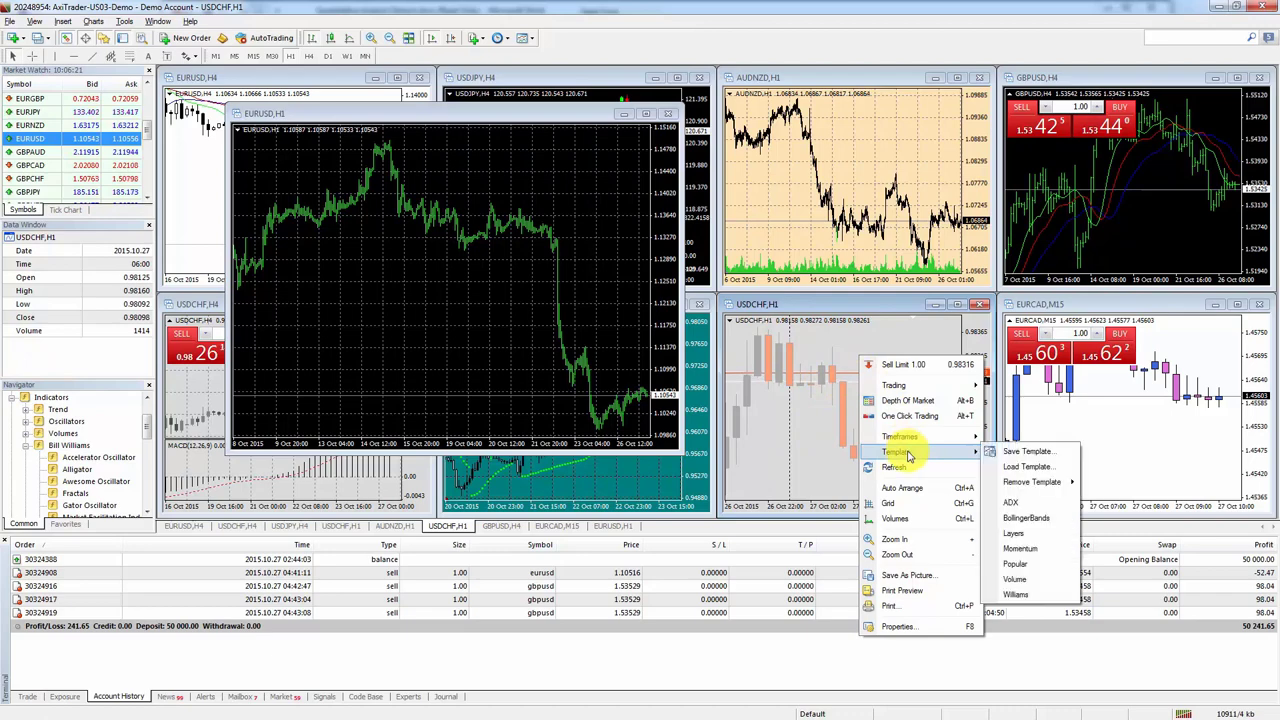
left_click(1018, 458)
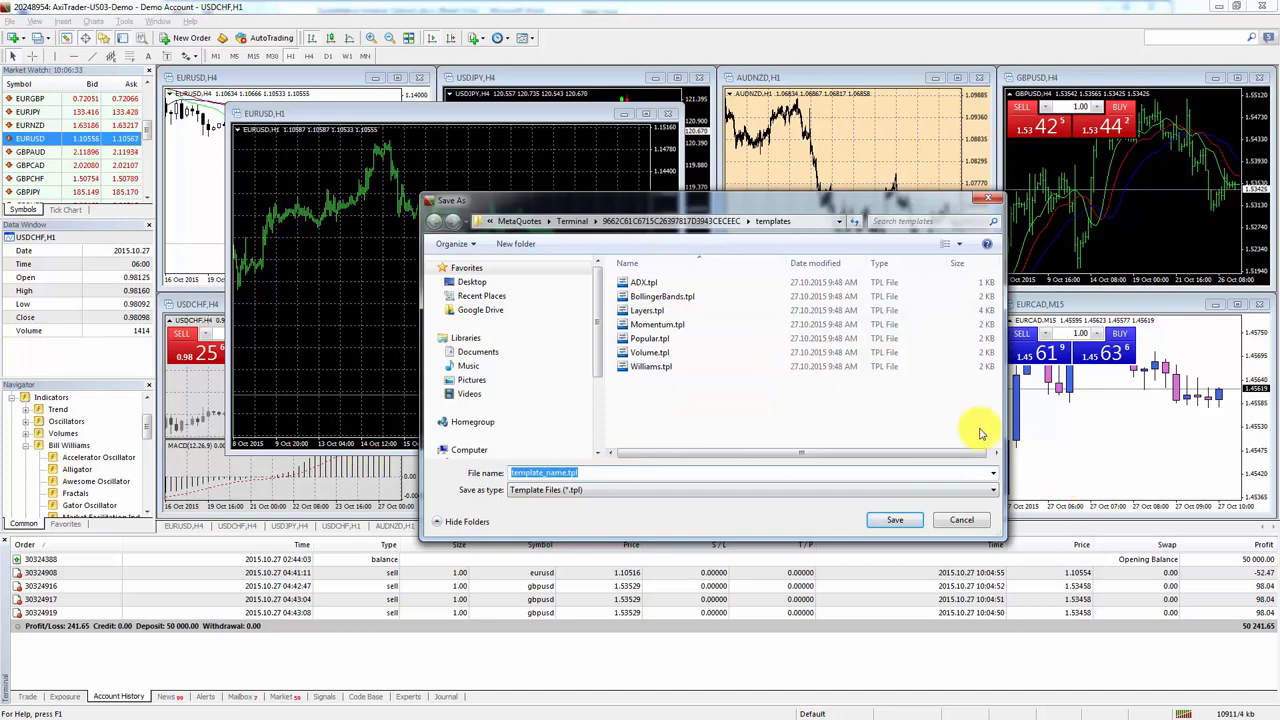
type("Gray_F")
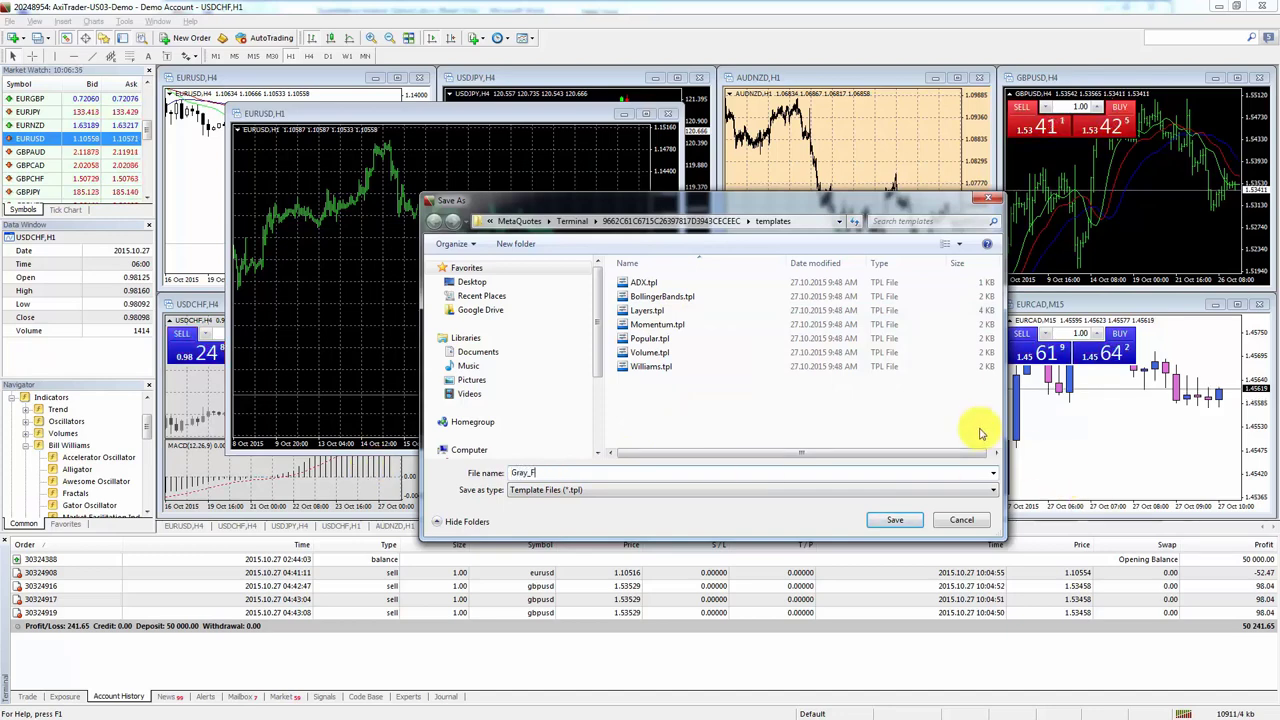
type("av")
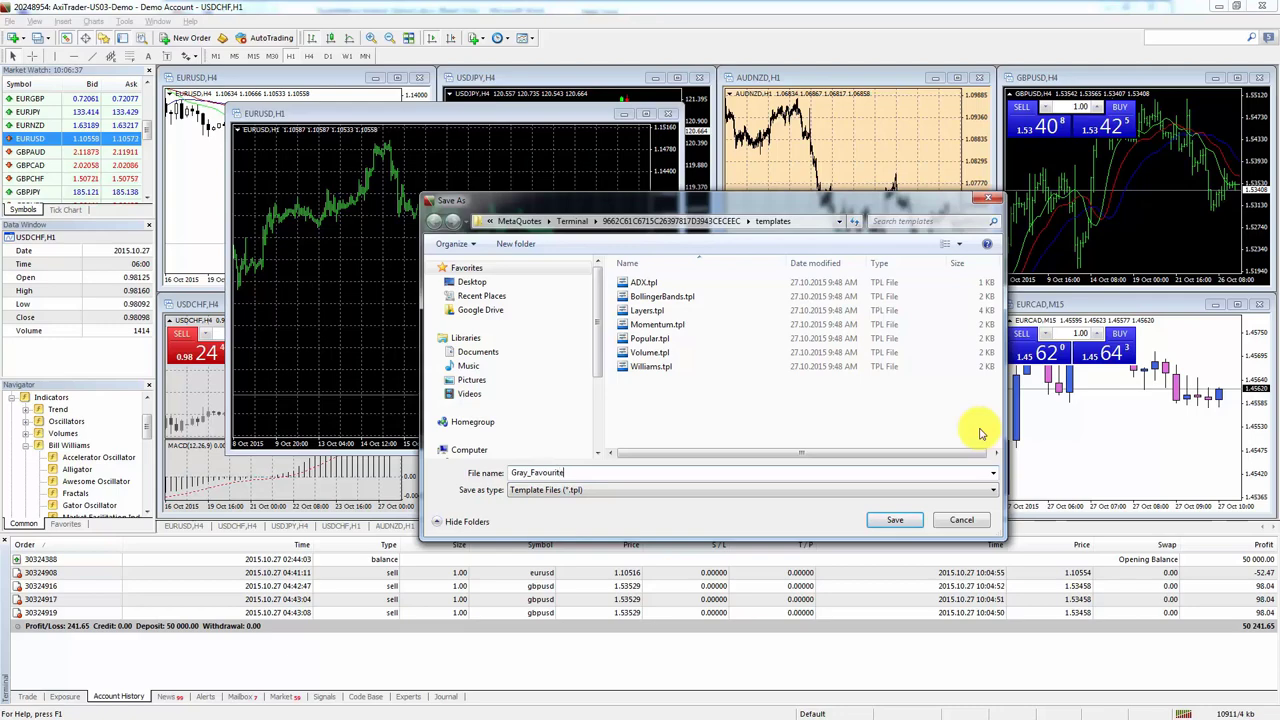
type("ourite")
left_click_drag(805, 205, 922, 180)
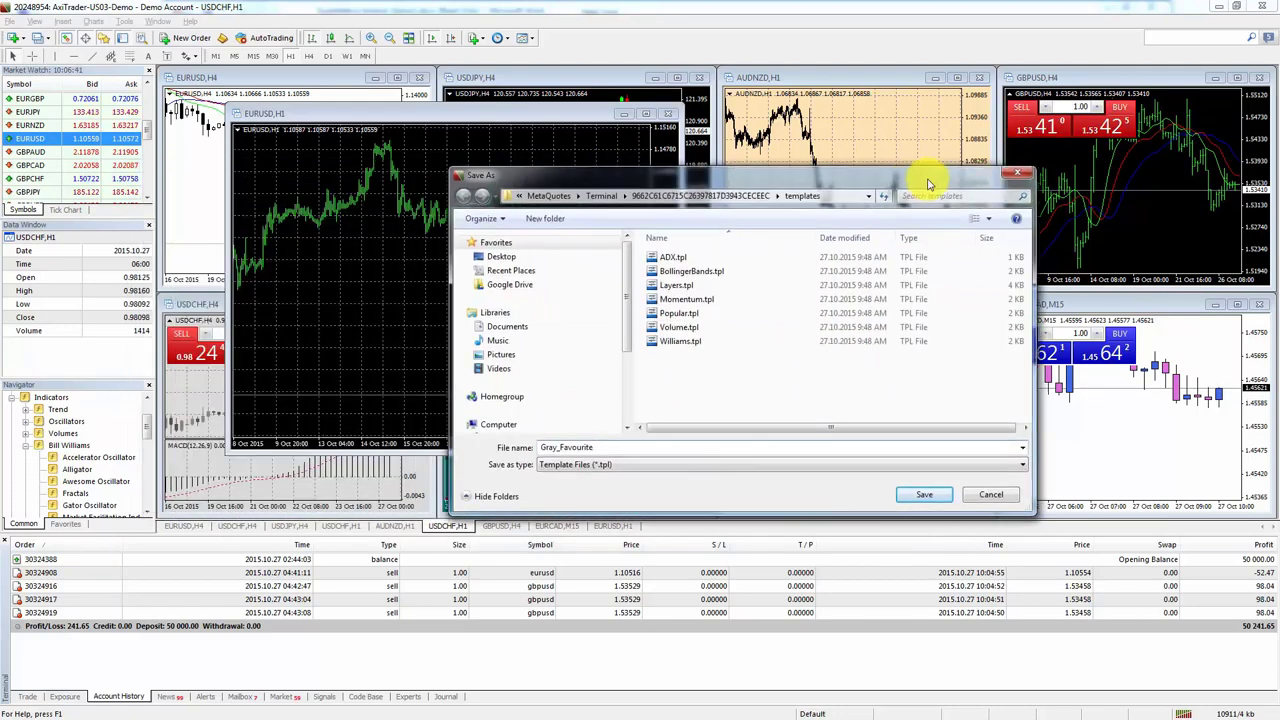
left_click(953, 494)
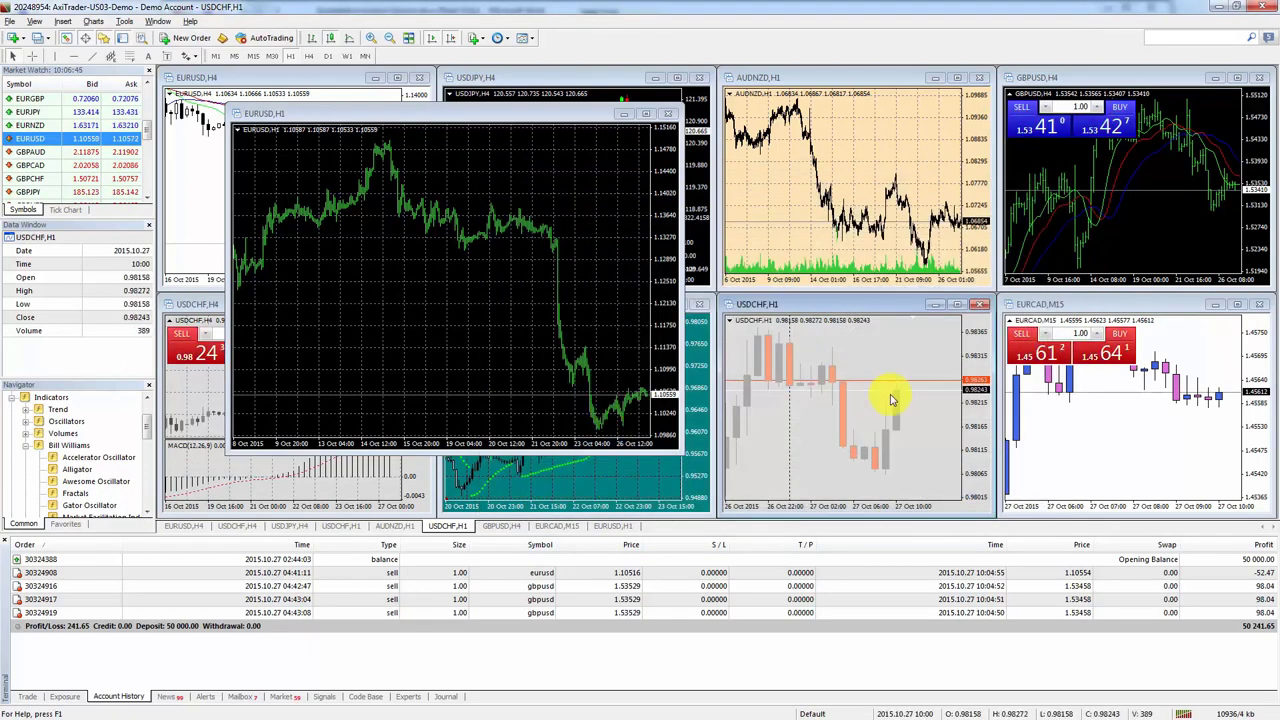
- Load the Gray_Favourite.tpl template onto the new EURUSD H1 chart
right_click(333, 261)
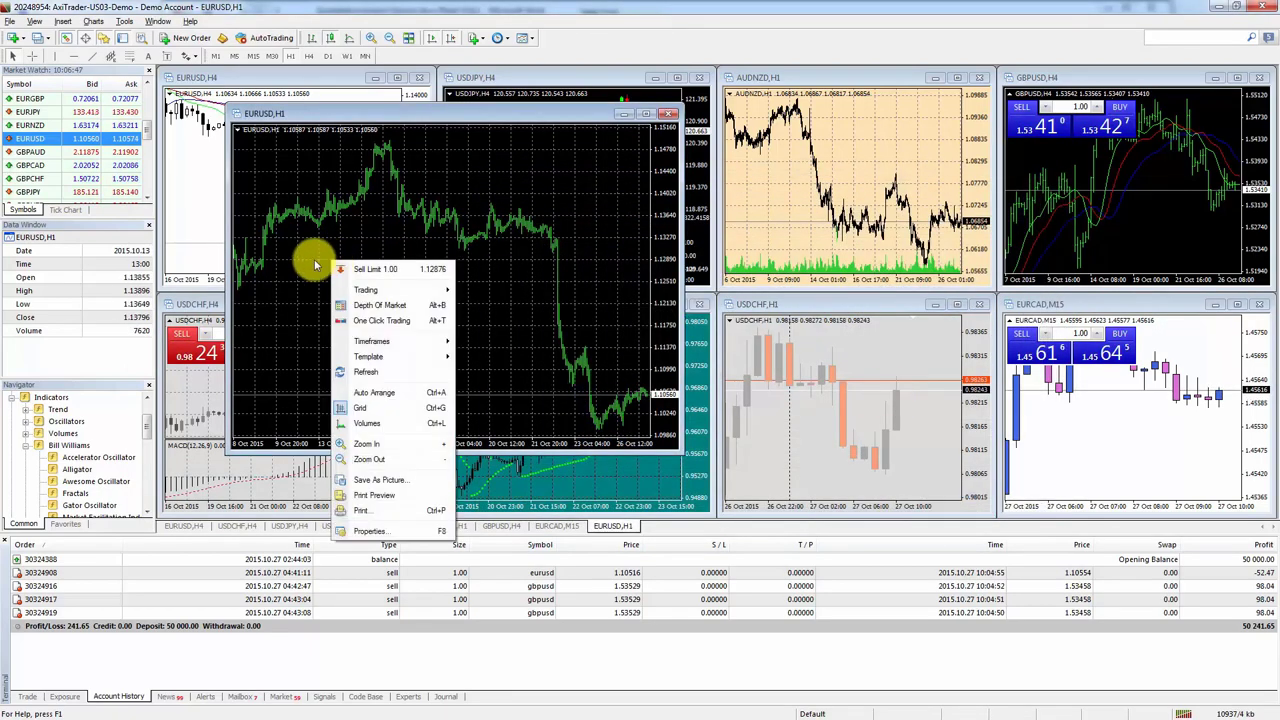
mouse_move(345, 358)
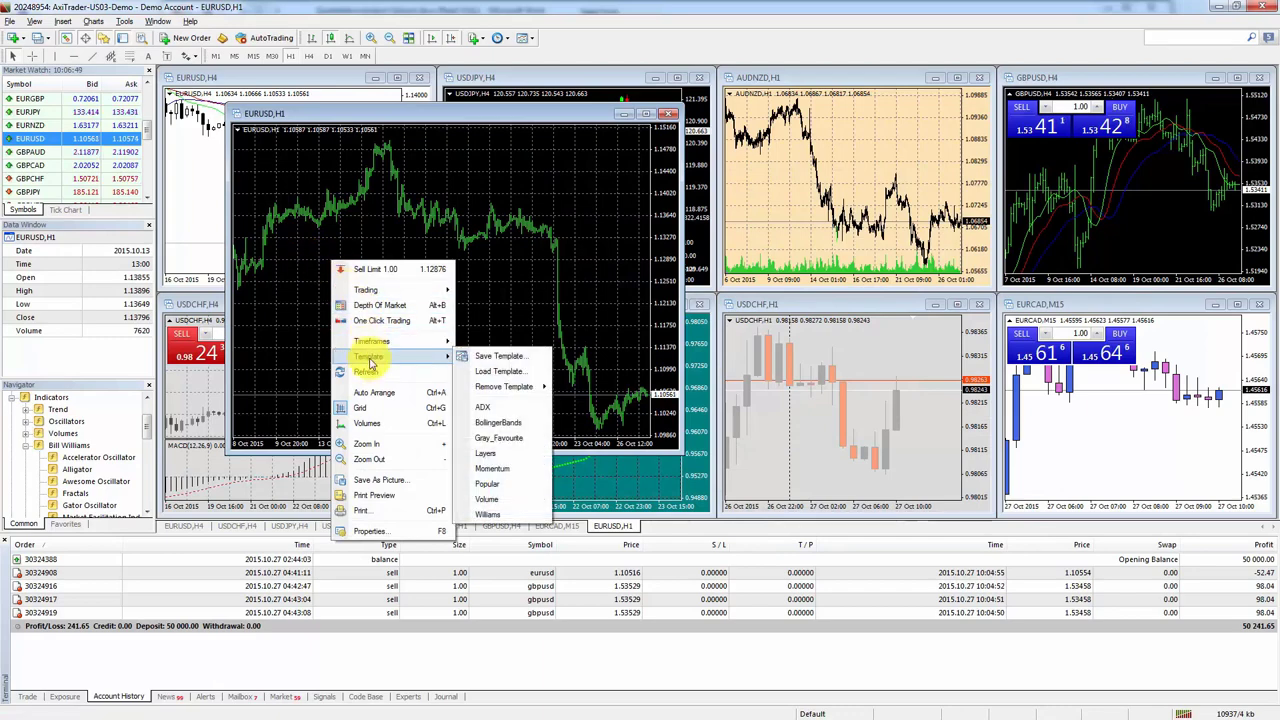
left_click(510, 371)
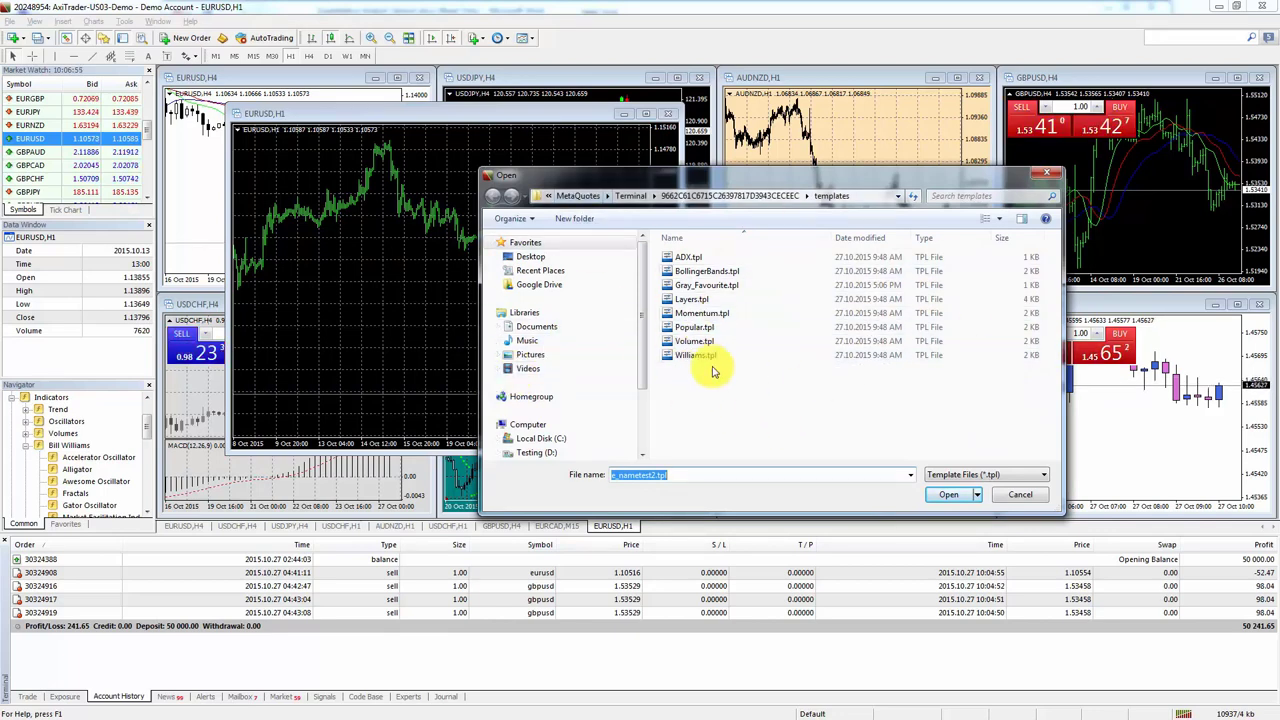
left_click(713, 287)
left_click(945, 494)
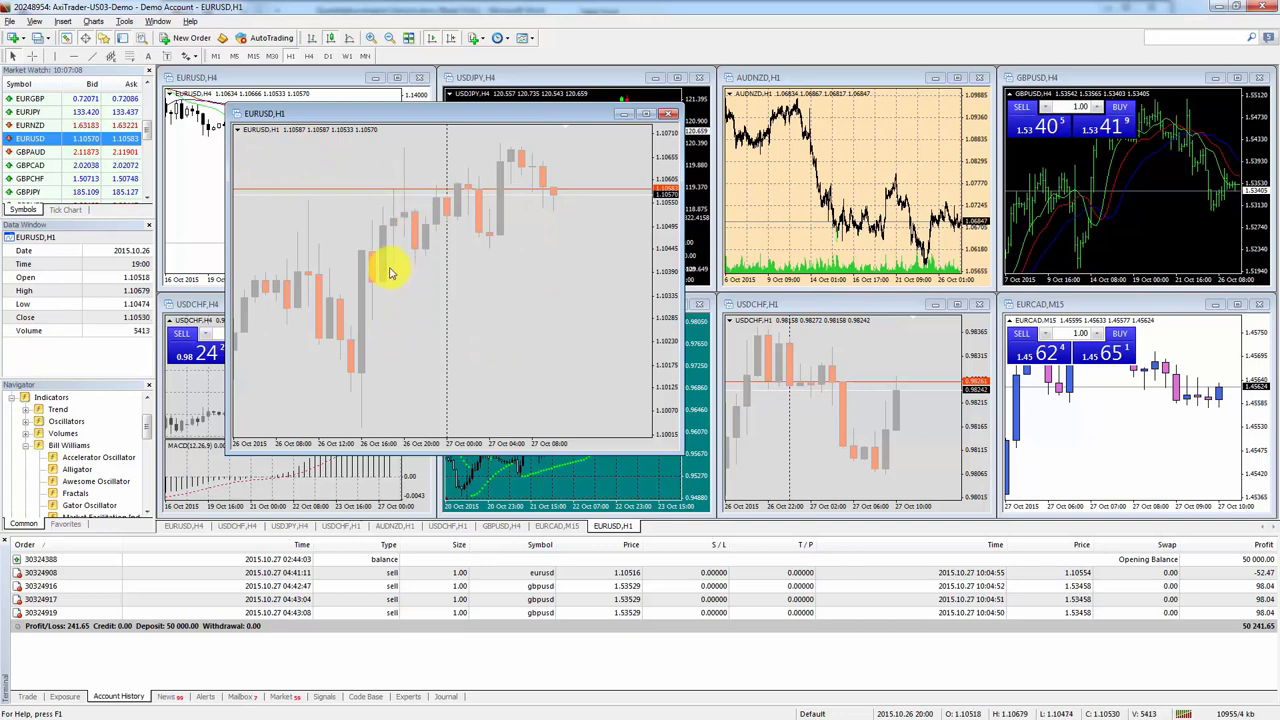
- Zoom out the EURUSD H1 chart to show more candles and zoom back in
left_click(390, 38)
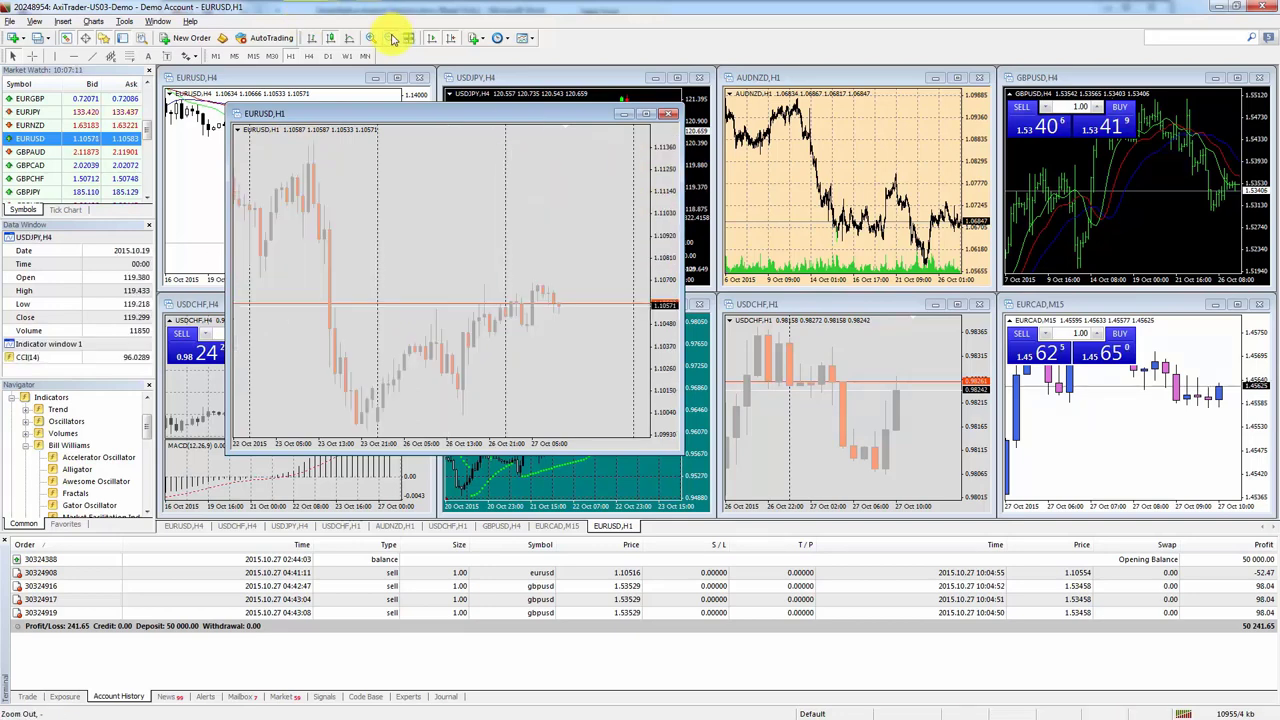
left_click(390, 38)
left_click(371, 38)
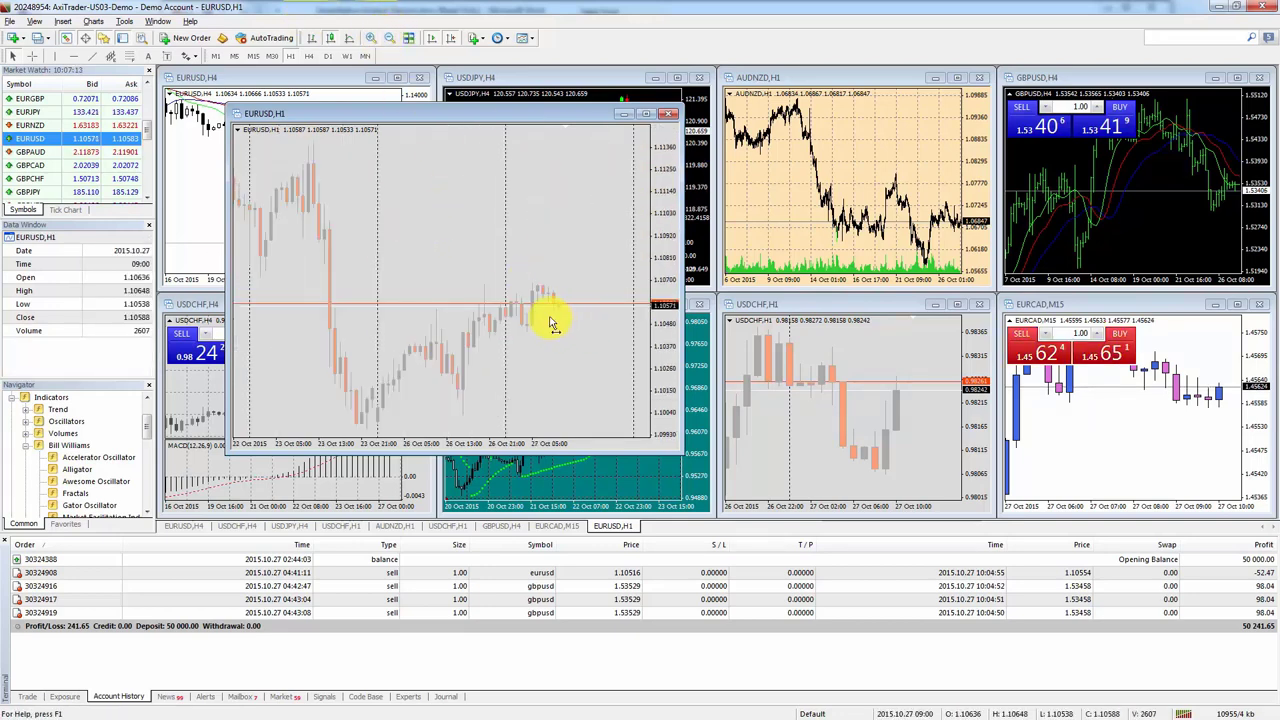
left_click(313, 38)
left_click(330, 40)
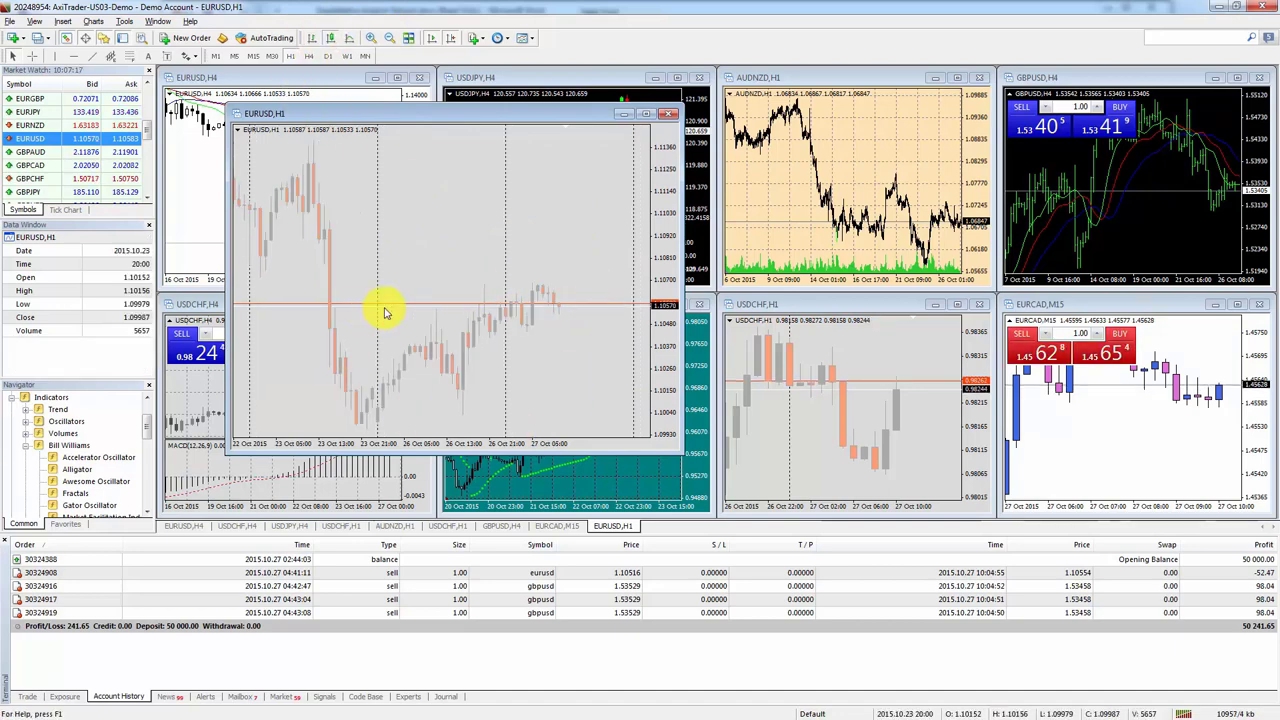
left_click(371, 38)
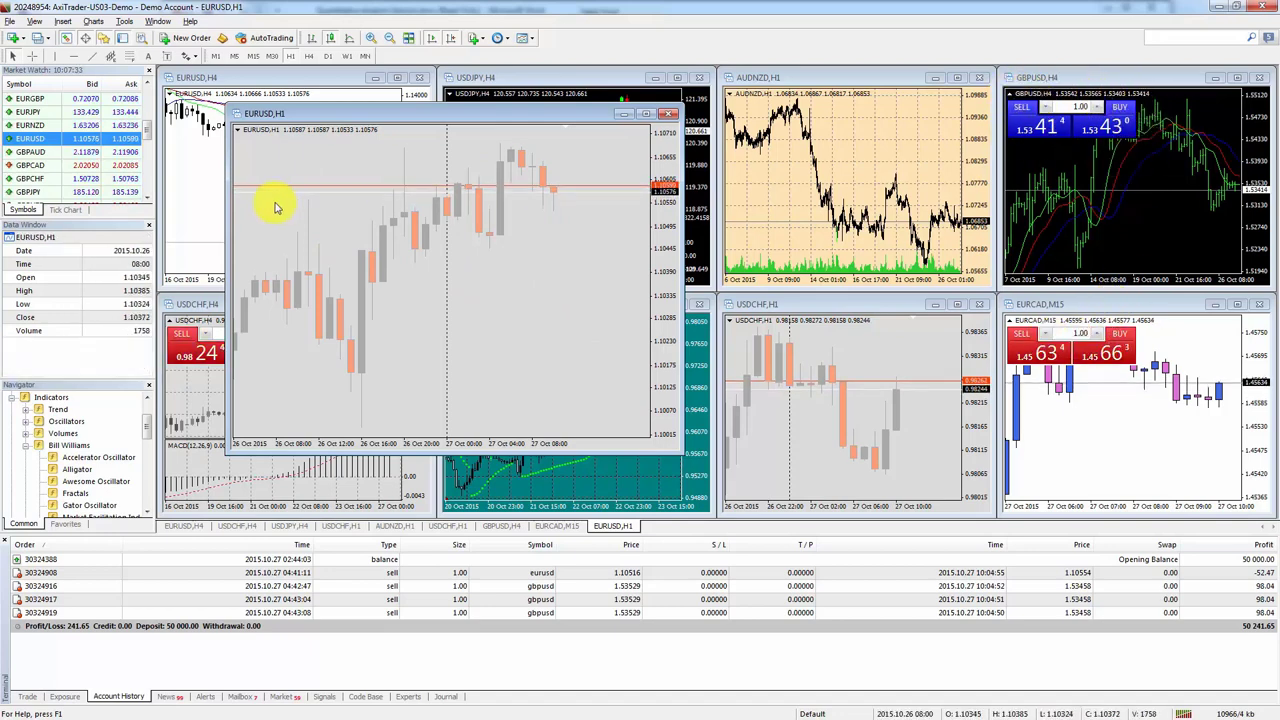
- Turn on One Click Trading for the EURUSD H1 chart and save it as a new template with a name beginning Gray_Favourite_with_OC
right_click(293, 160)
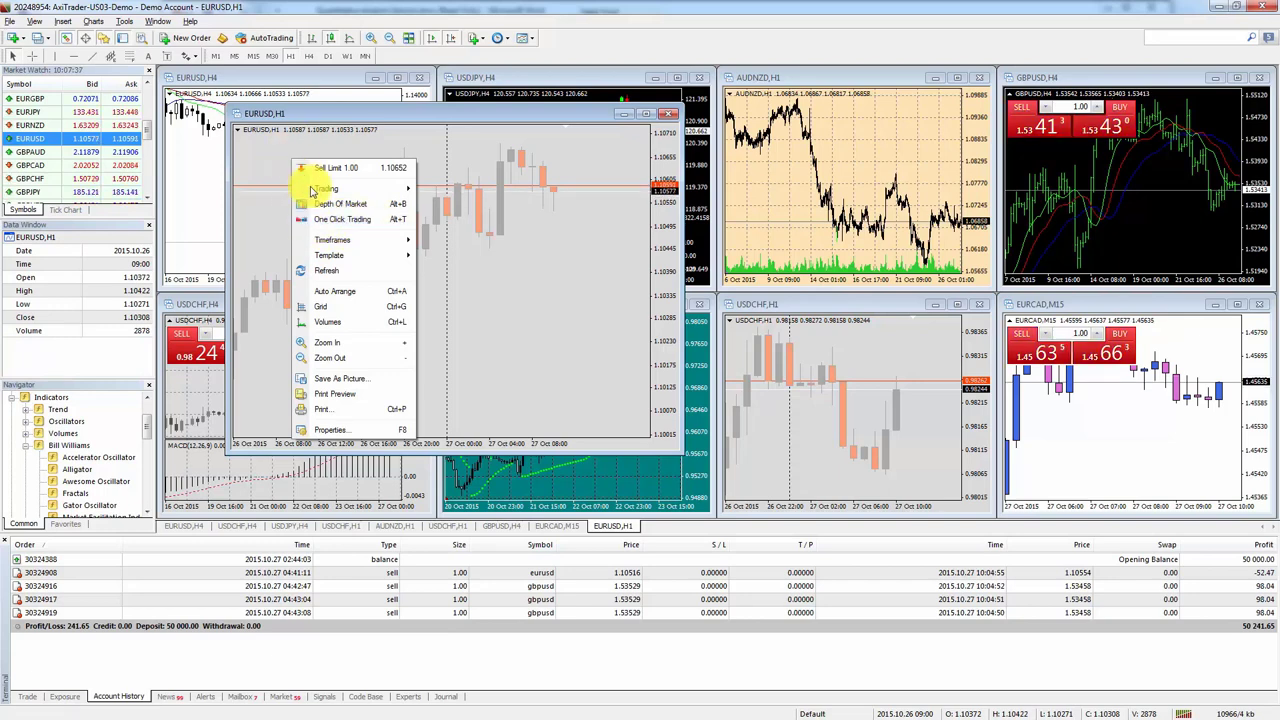
left_click(328, 220)
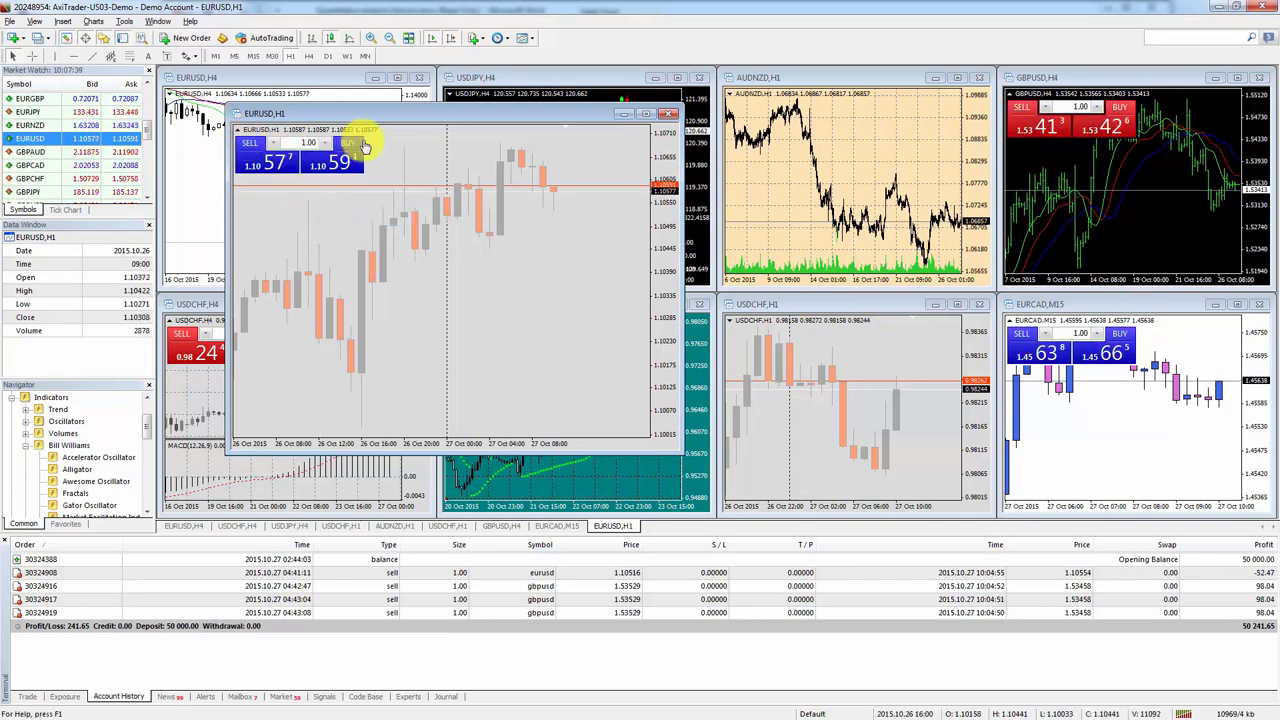
right_click(415, 277)
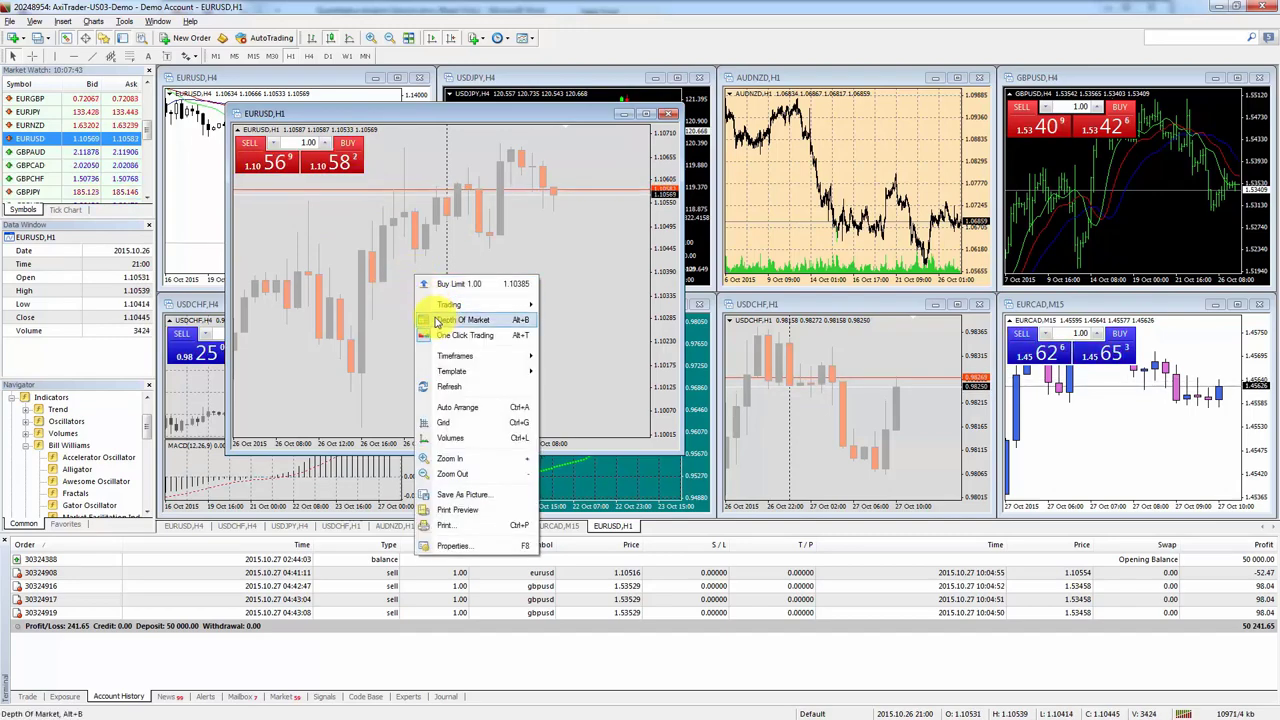
mouse_move(455, 371)
left_click(583, 370)
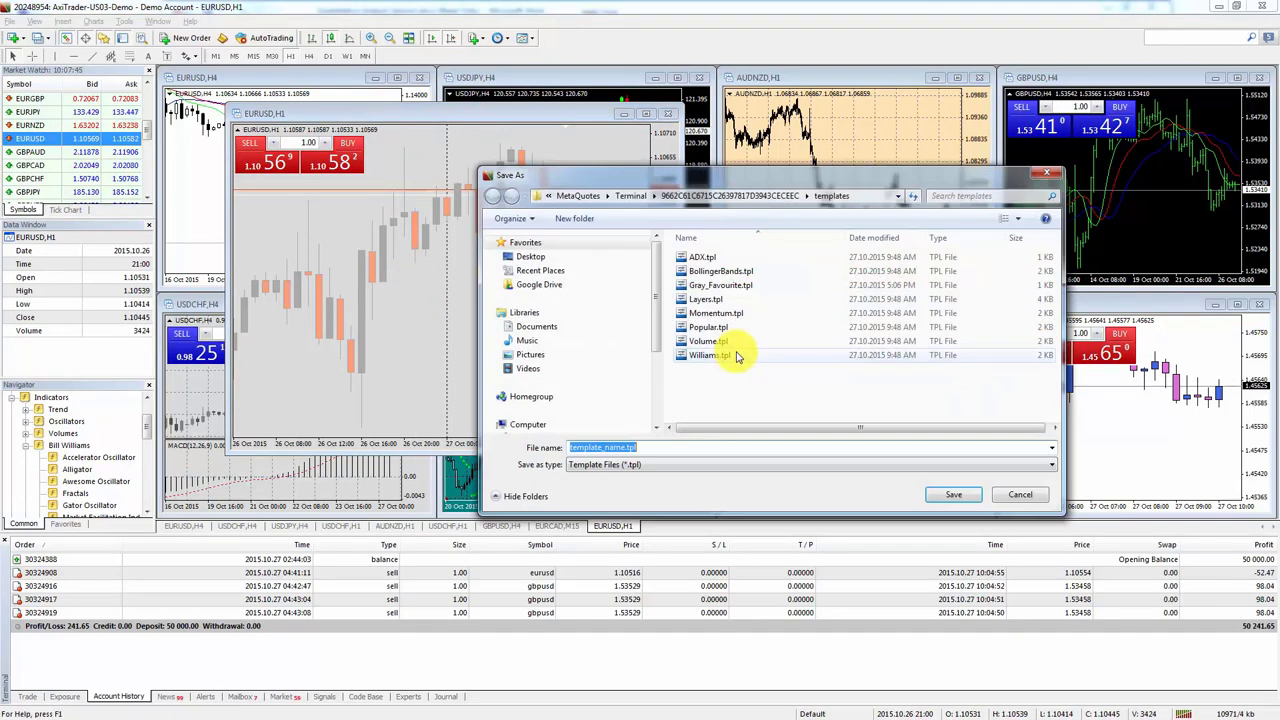
left_click(737, 286)
left_click(620, 446)
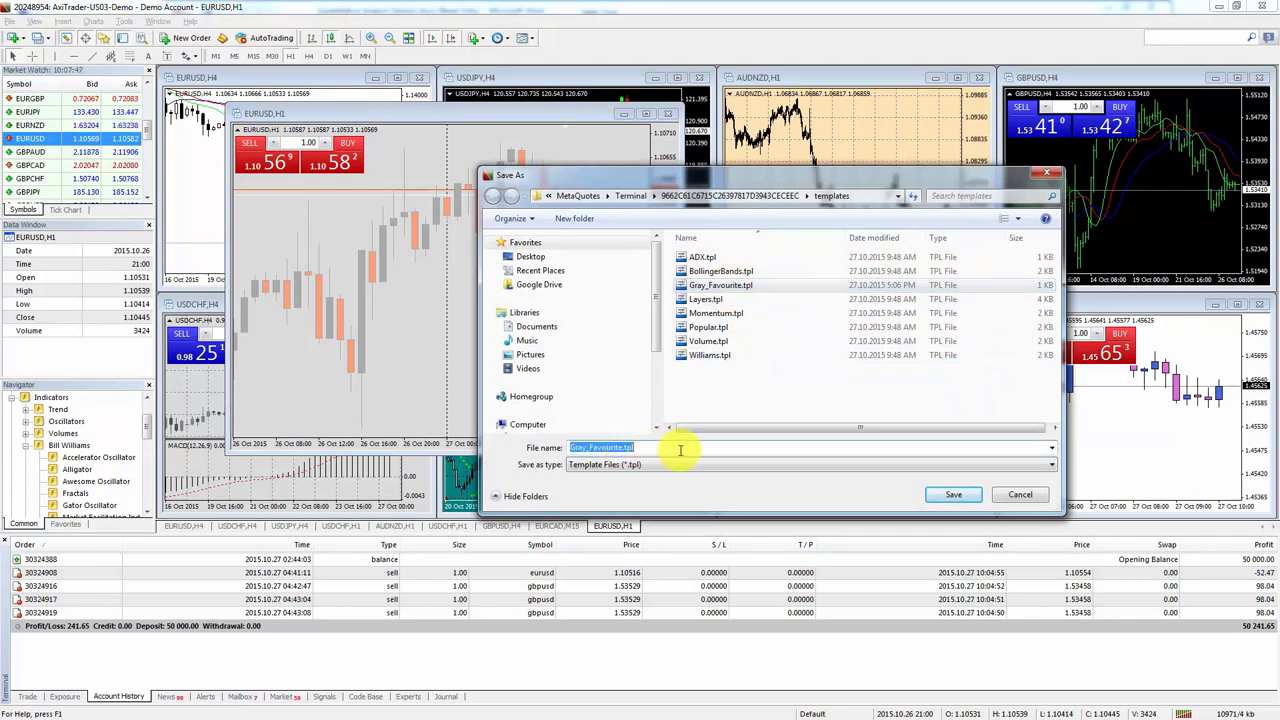
left_click(647, 450)
type("_")
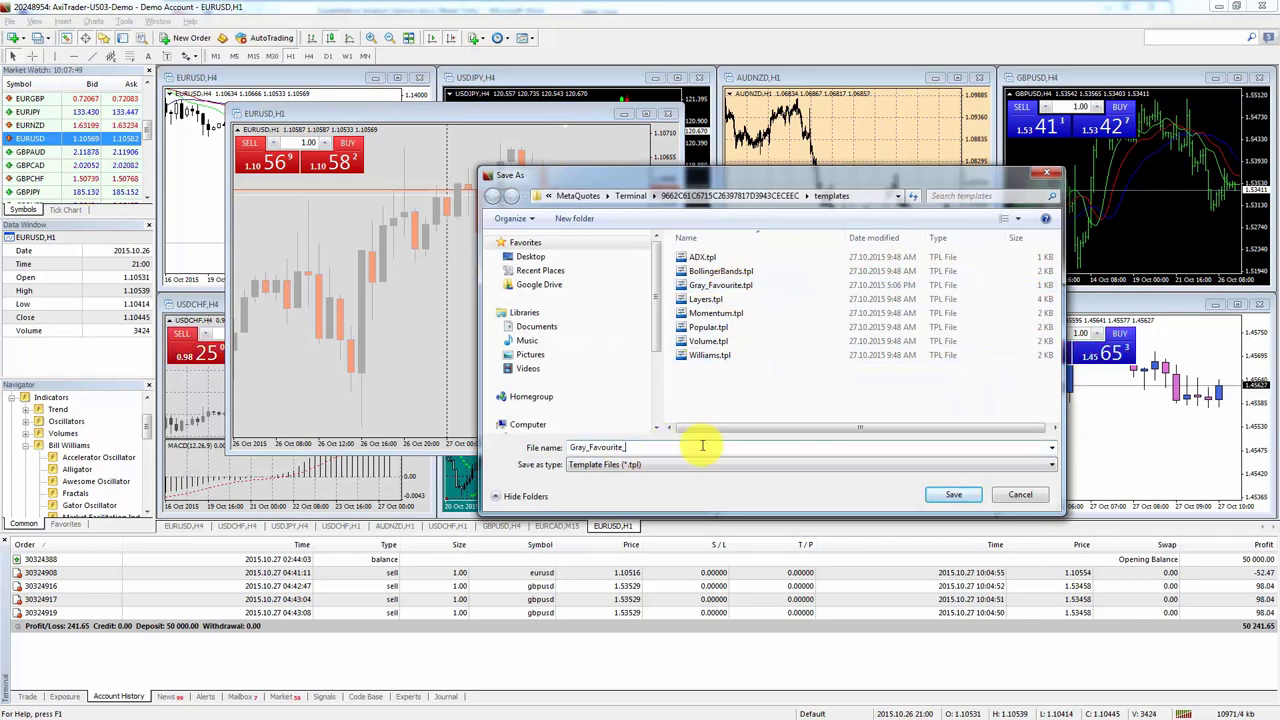
type("woth")
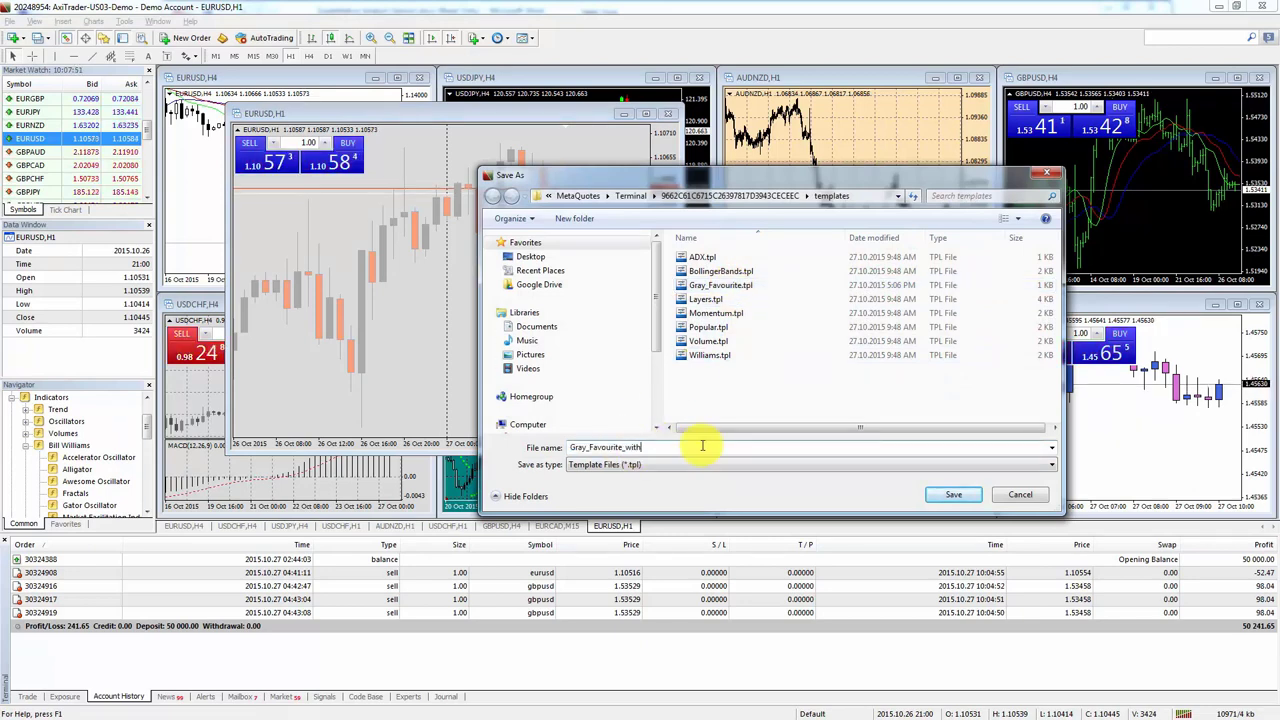
type("_oCT")
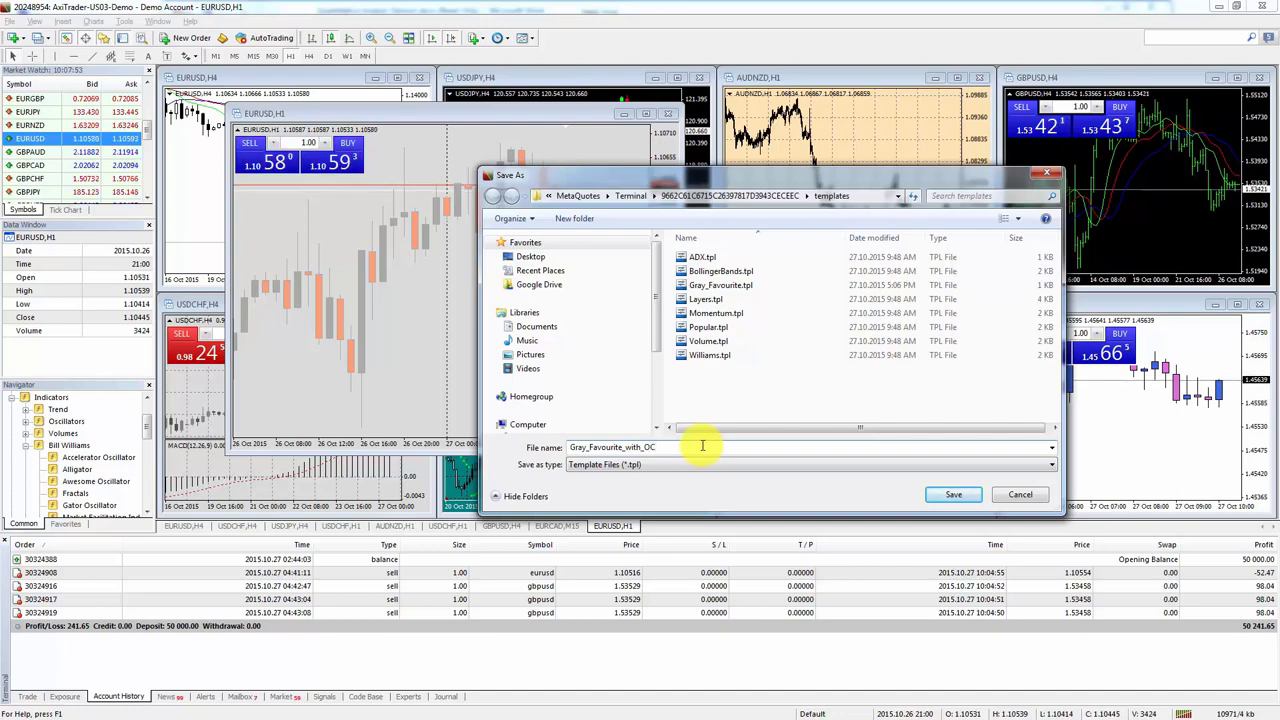
key("BackSpace")
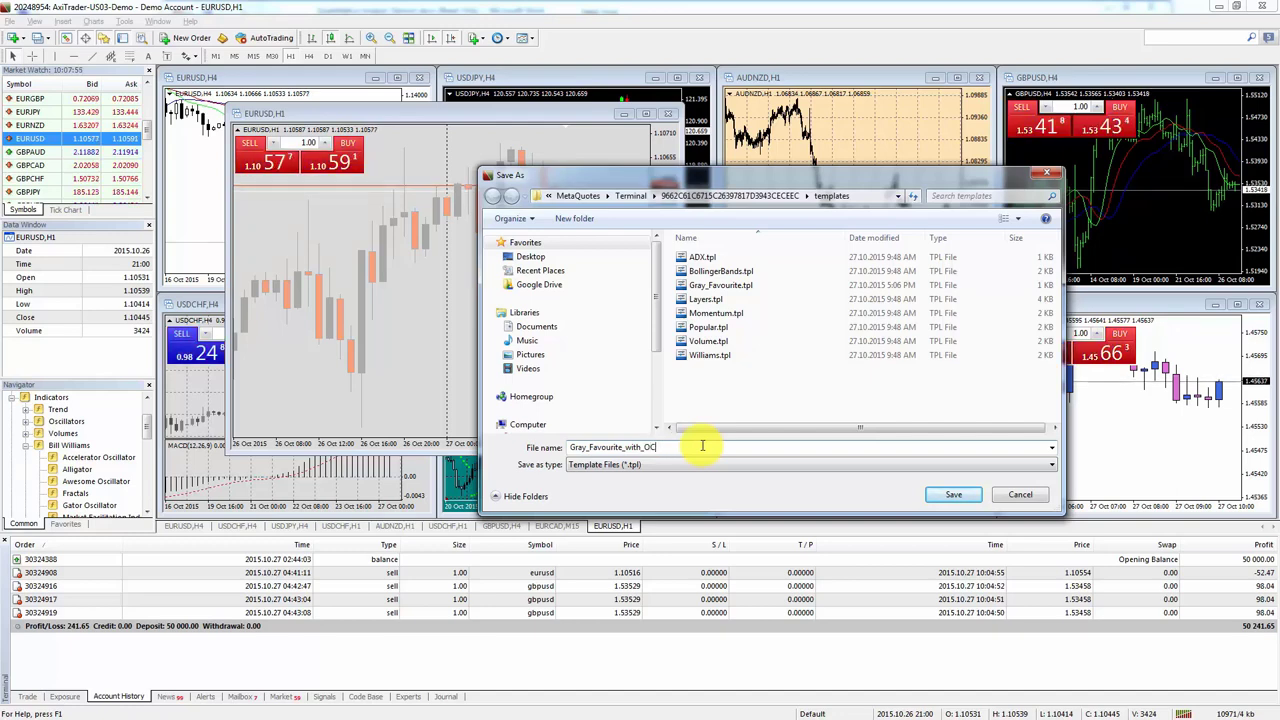
type("ctck")
left_click(952, 495)
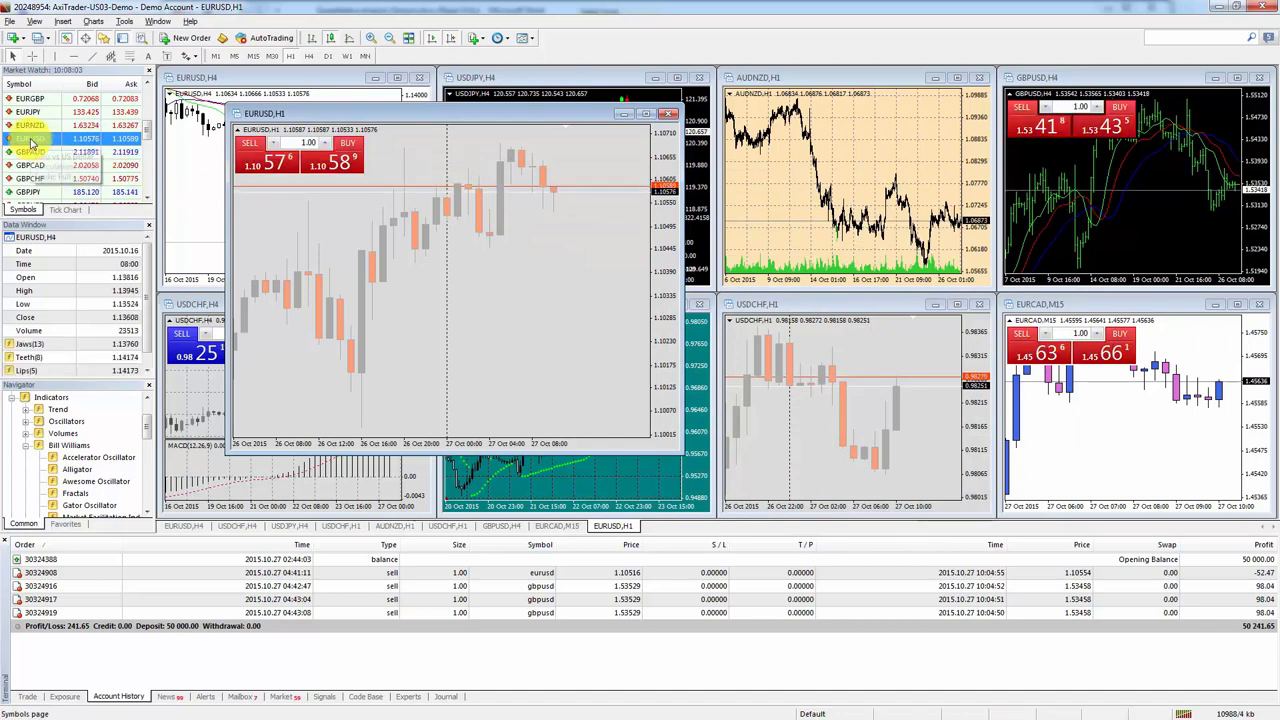
- Open another EURUSD chart from Market Watch and switch it to the M5 timeframe
right_click(31, 141)
left_click(78, 164)
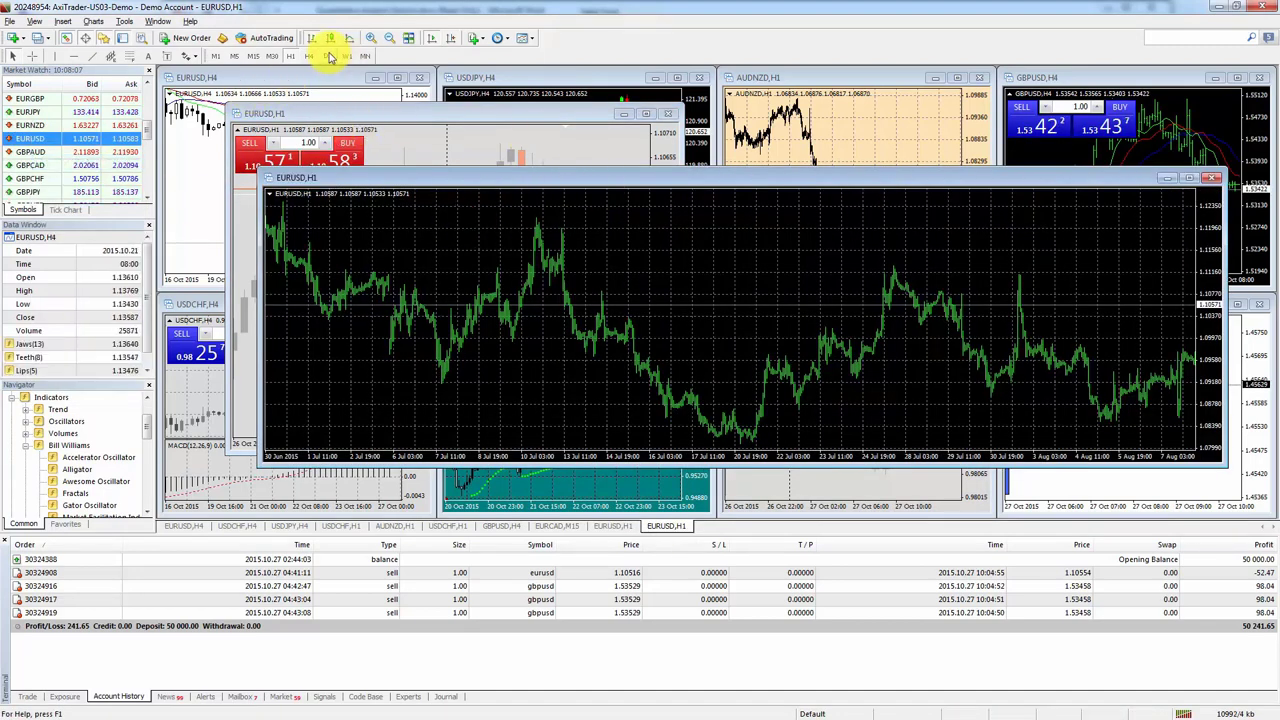
left_click(230, 56)
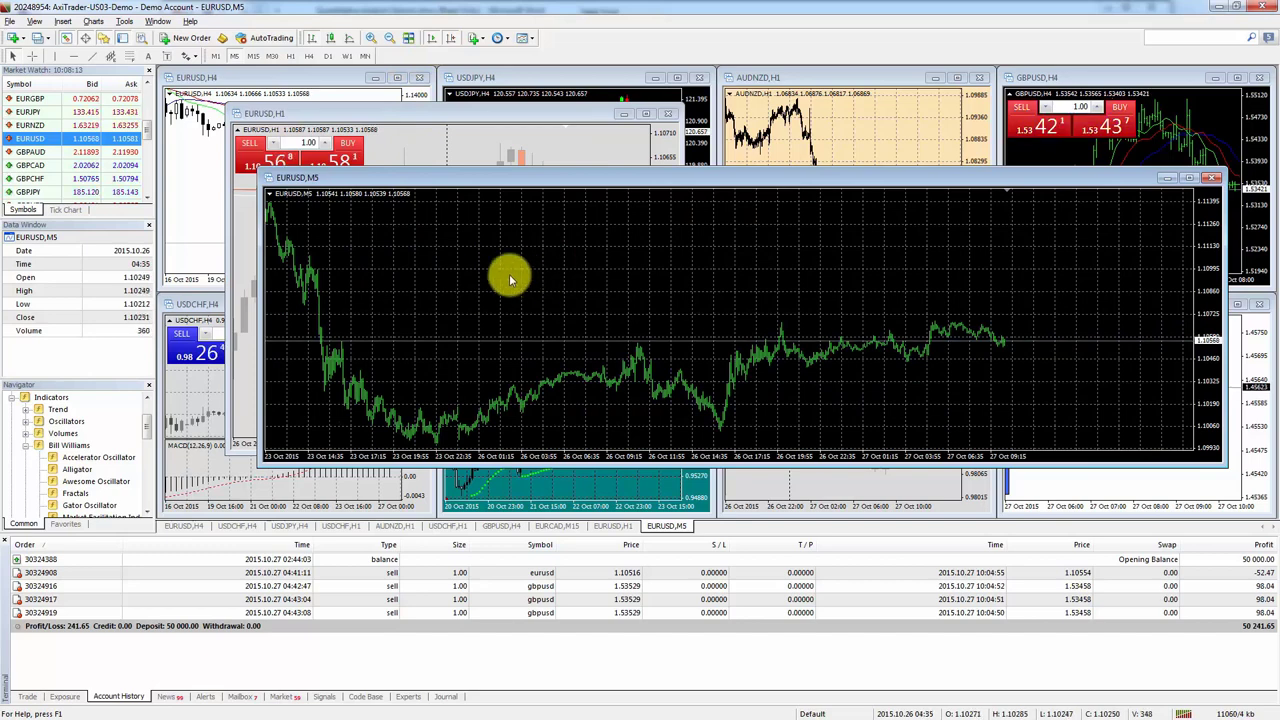
- Apply the Gray_Favourite_with_OneClick template to the EURUSD M5 chart
right_click(474, 259)
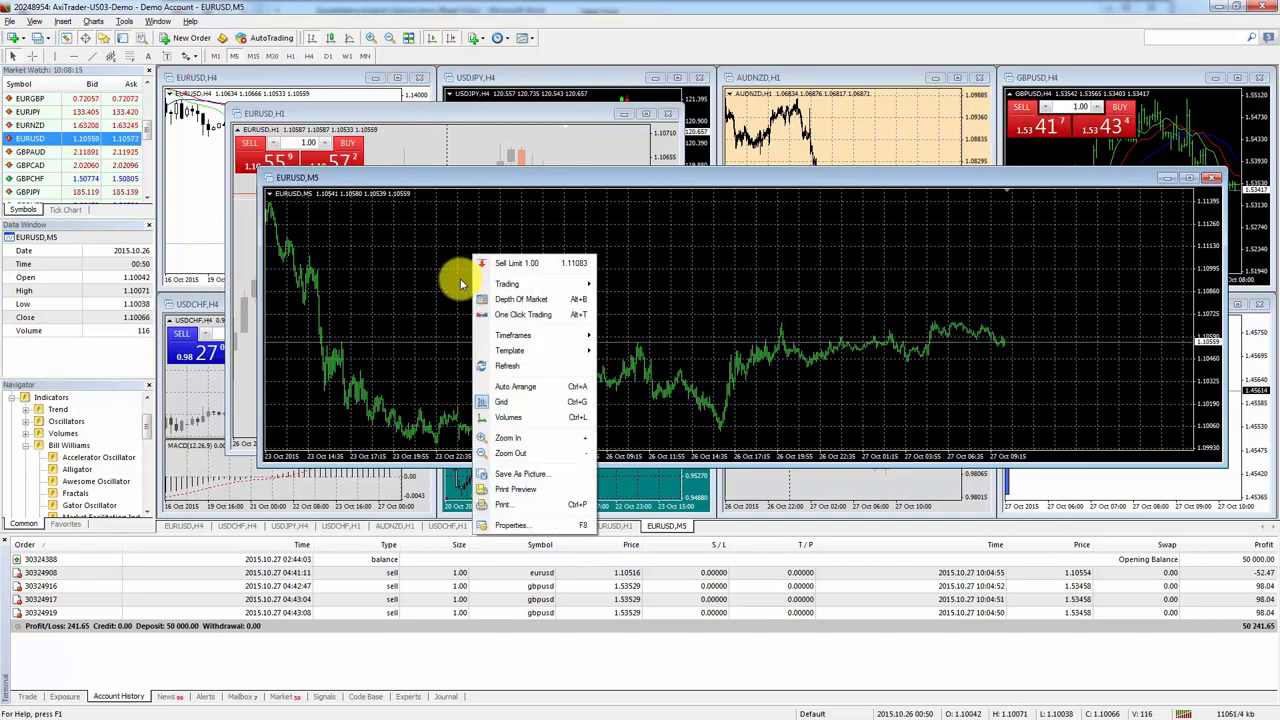
mouse_move(541, 356)
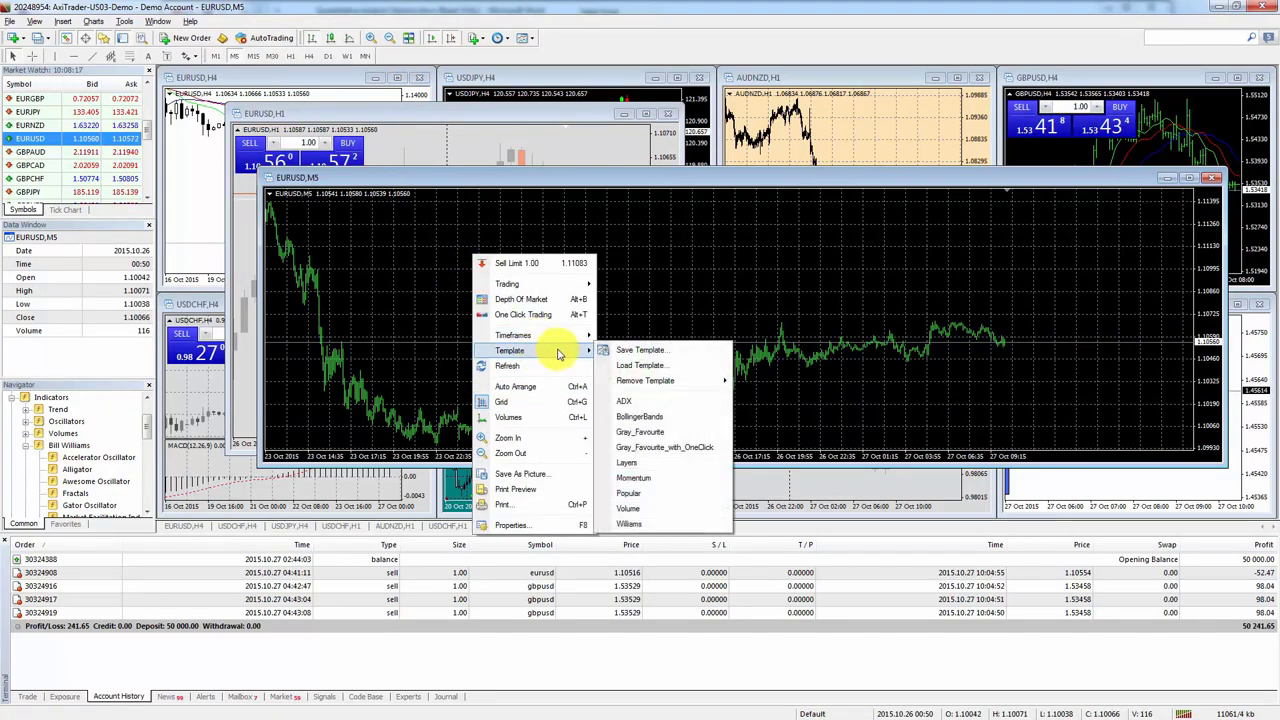
left_click(676, 448)
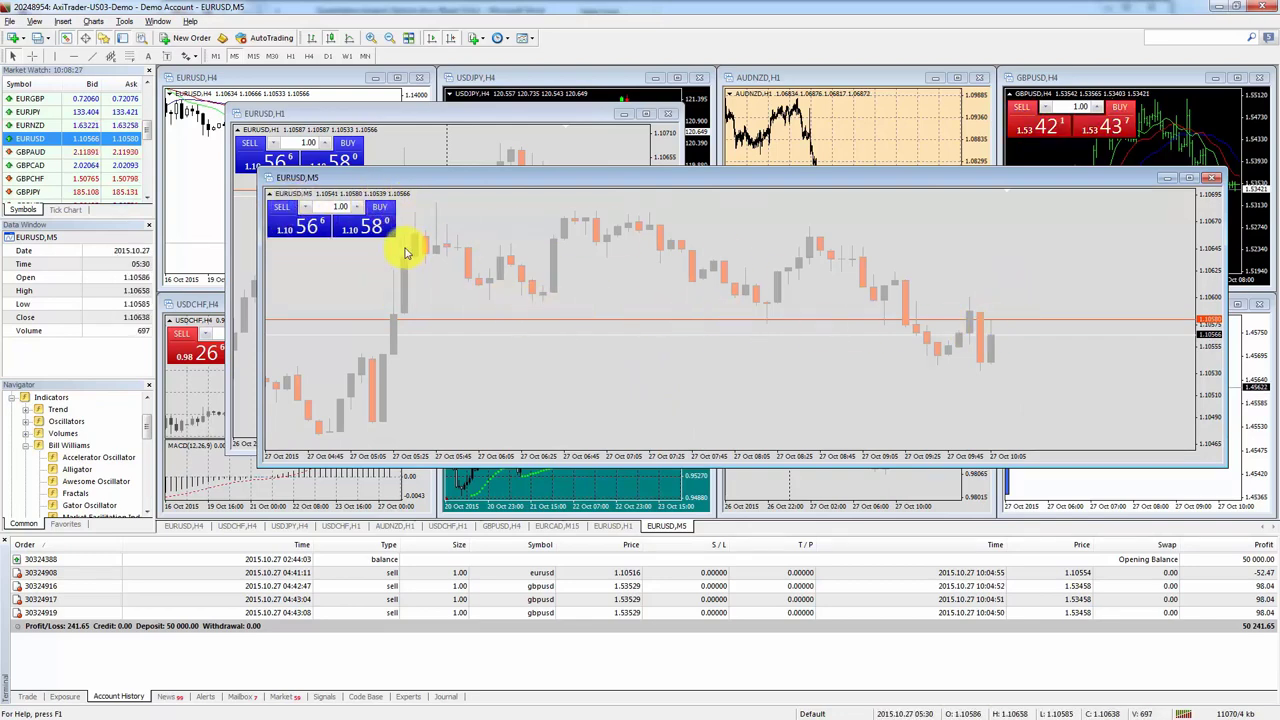
- Narrow and close the EURUSD M5 chart window, and narrow and reposition the EURUSD H1 window to uncover the USDJPY chart
left_click_drag(259, 275, 457, 280)
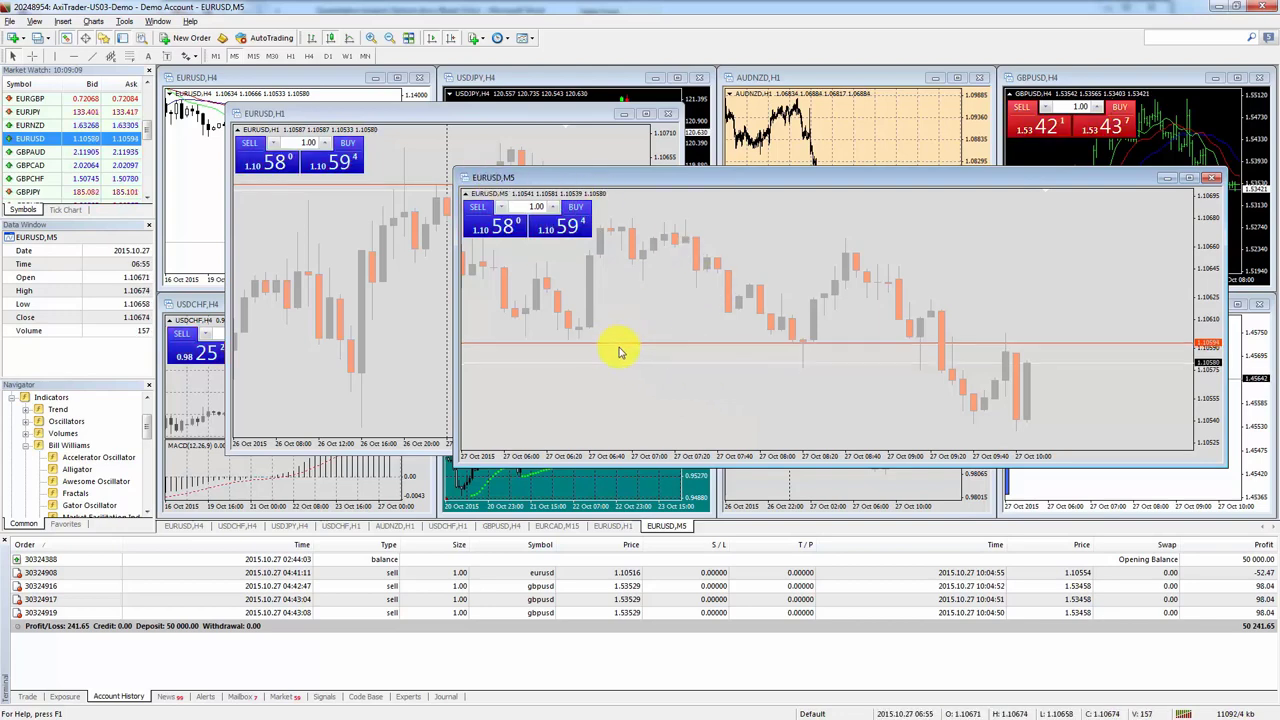
left_click(1214, 179)
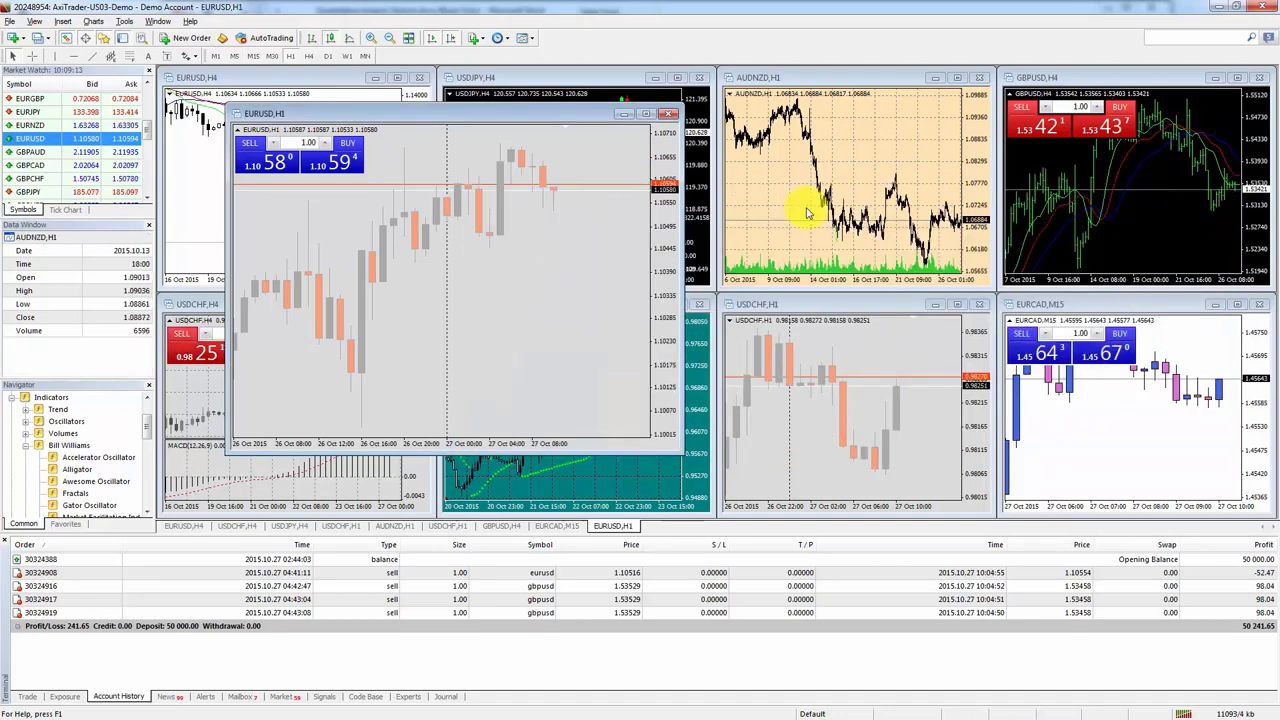
left_click_drag(683, 128, 449, 129)
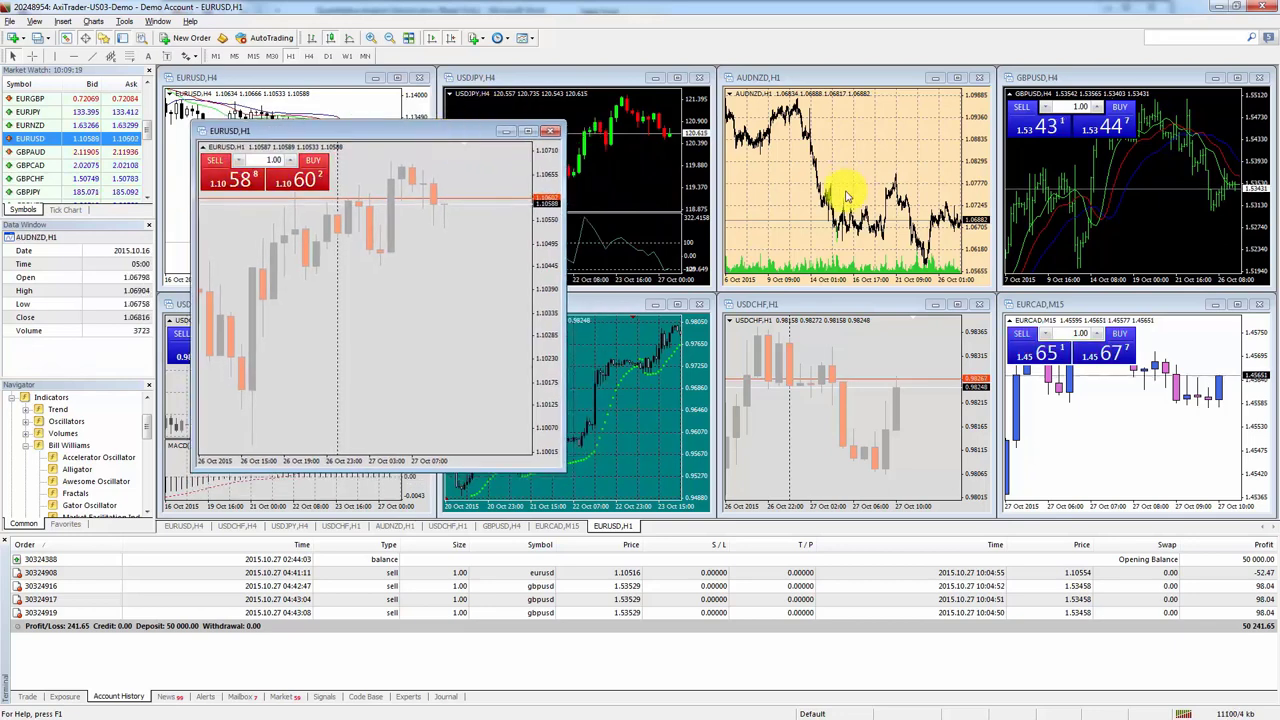